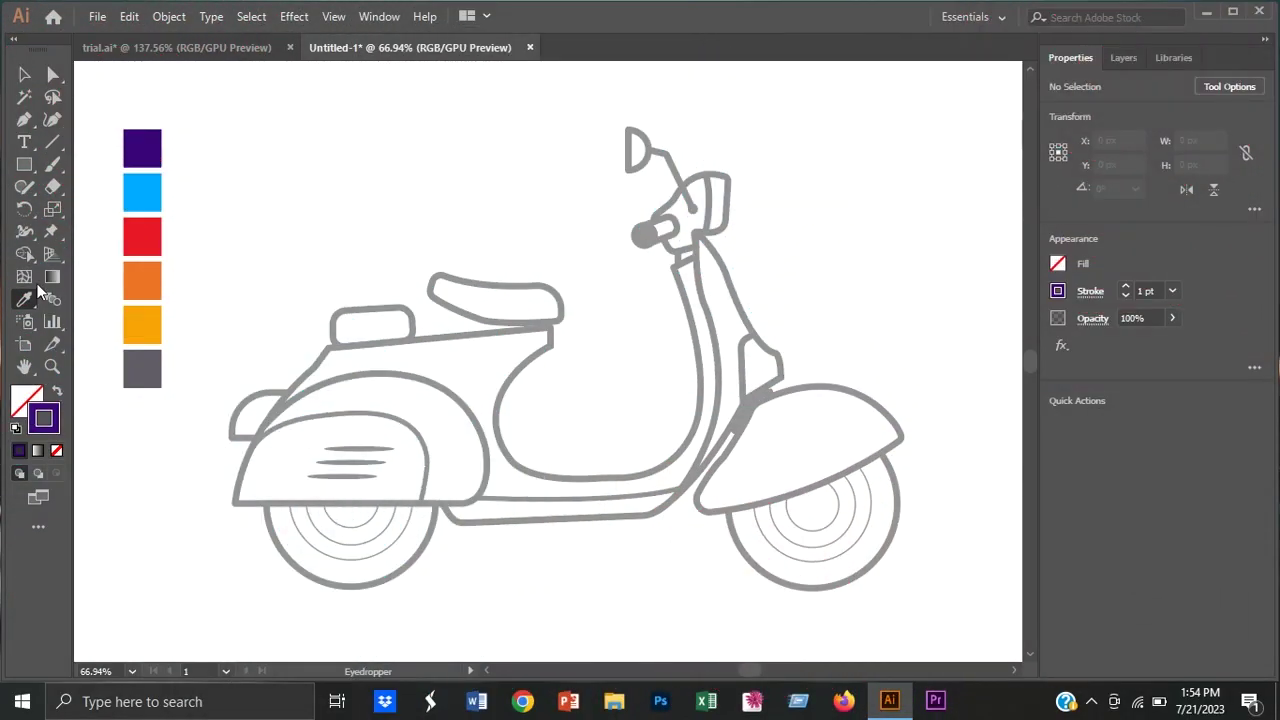
Step: Start the 6 pt purple outline at the steering neck and curve it along the inner leg shield
click(696, 257)
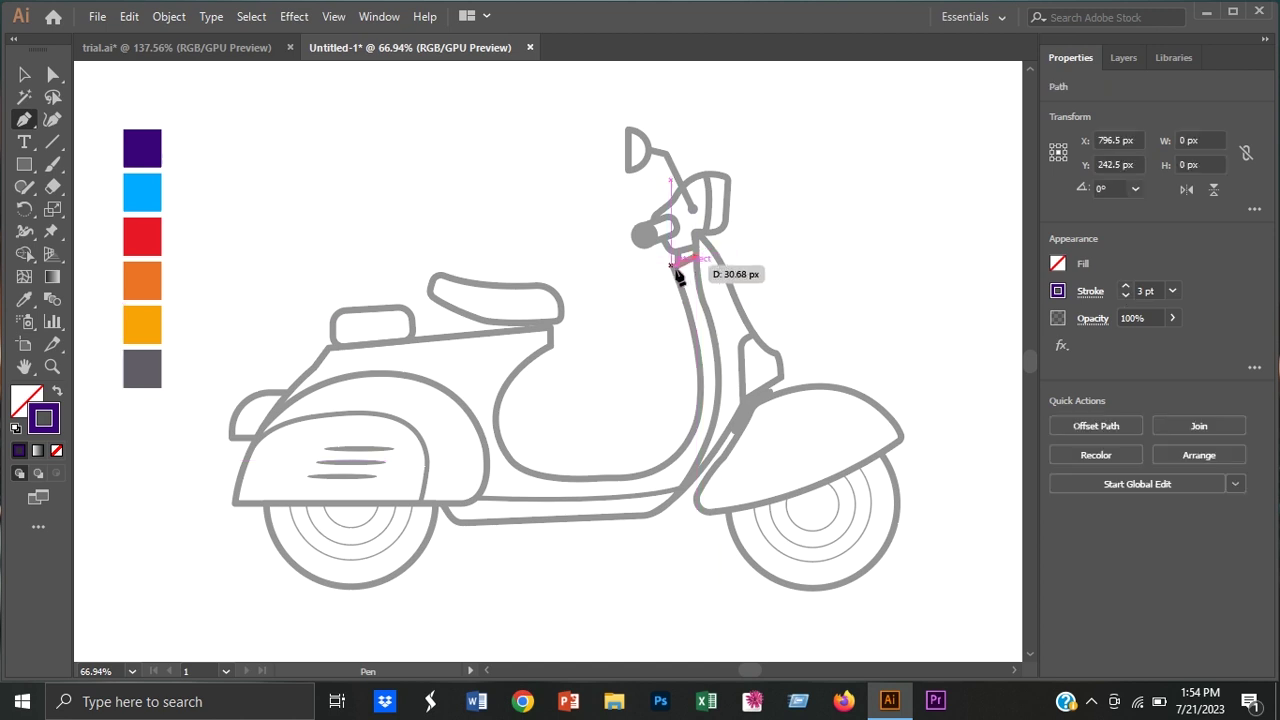
alt+scroll(678, 273, up, 3)
click(670, 267)
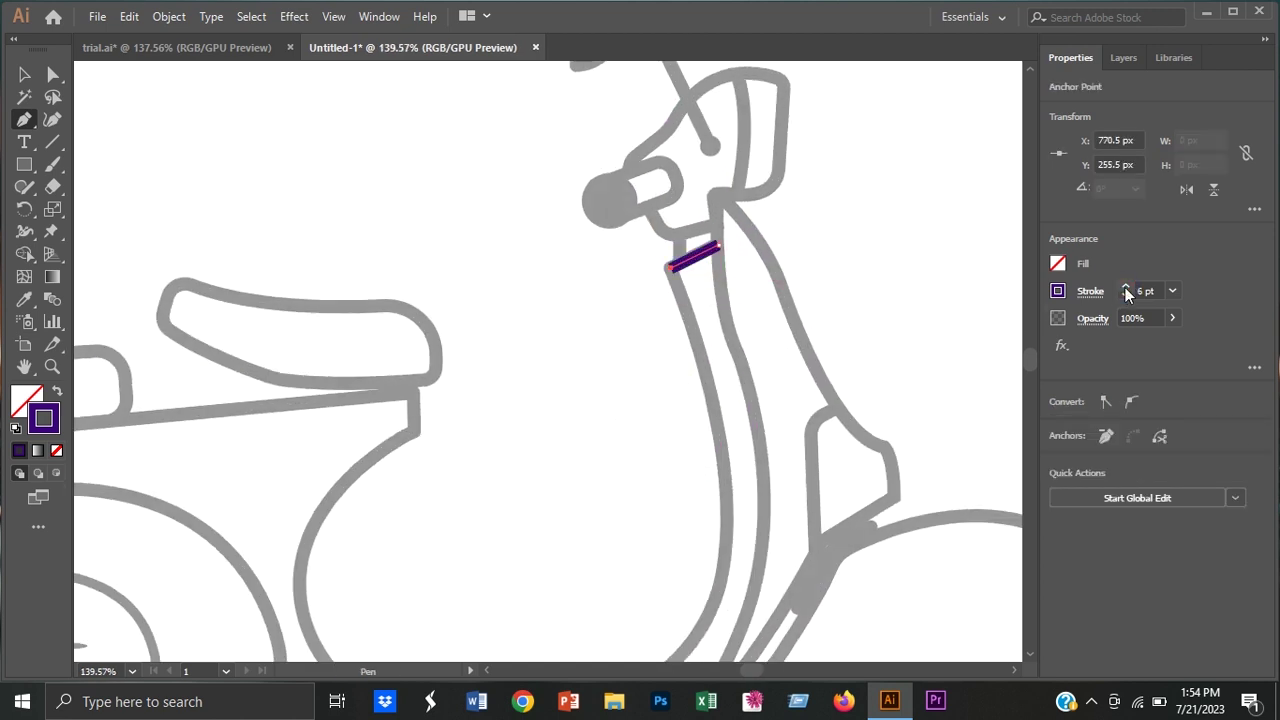
drag(750, 430, 770, 305)
alt+scroll(700, 531, down, 1)
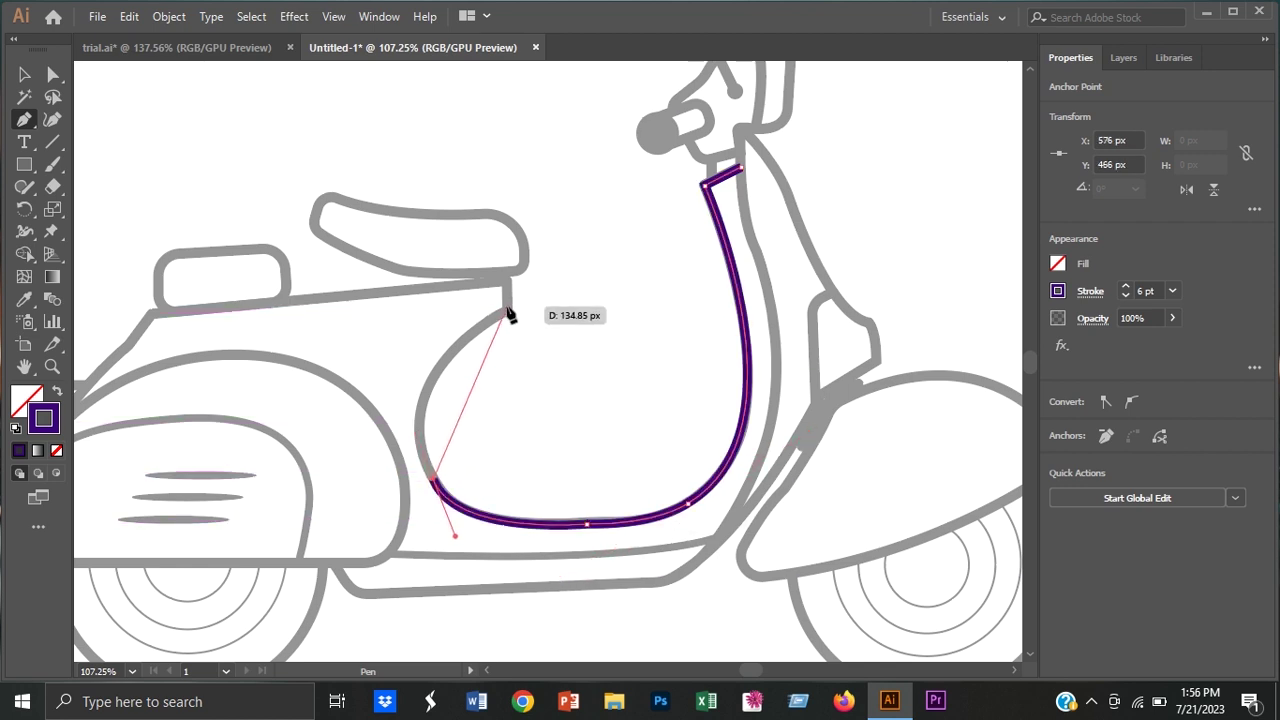
alt+scroll(508, 313, up, 2)
drag(508, 318, 713, 194)
click(508, 268)
alt+scroll(508, 277, down, 1)
scroll(406, 334, left, 3)
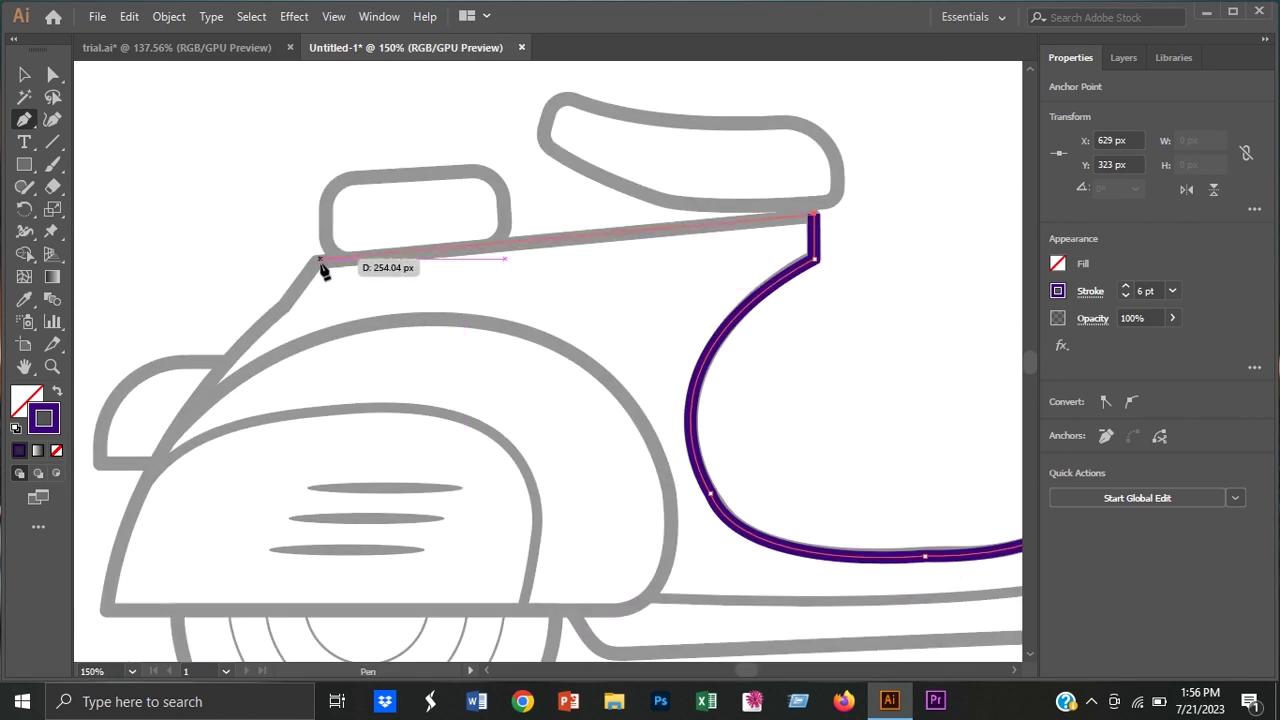
Step: Continue the outline under the seat and around the rear body panel, closing the path
click(318, 263)
scroll(430, 258, left, 3)
scroll(430, 258, down, 1)
alt+scroll(438, 268, down, 2)
drag(342, 400, 340, 515)
click(700, 401)
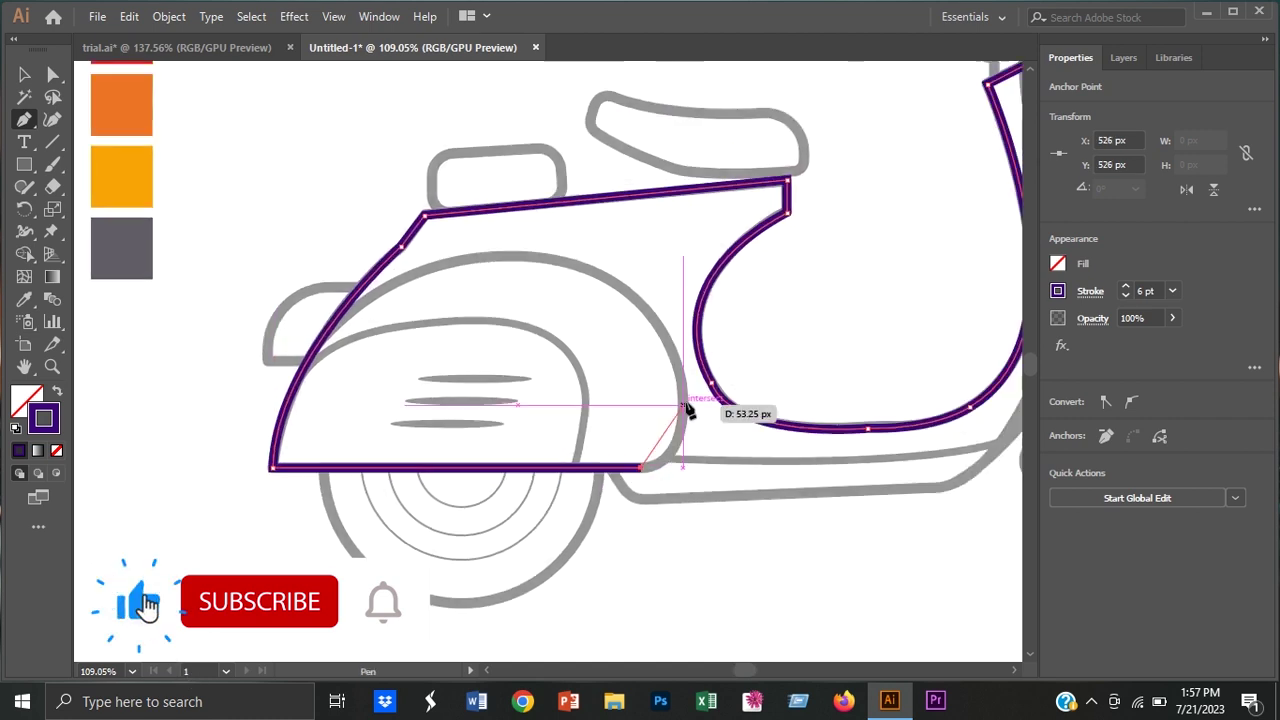
scroll(500, 300, up, 1)
drag(590, 310, 593, 320)
click(352, 450)
key(v)
Step: Select the finished body outline to check its stroke settings, then deselect it
click(184, 352)
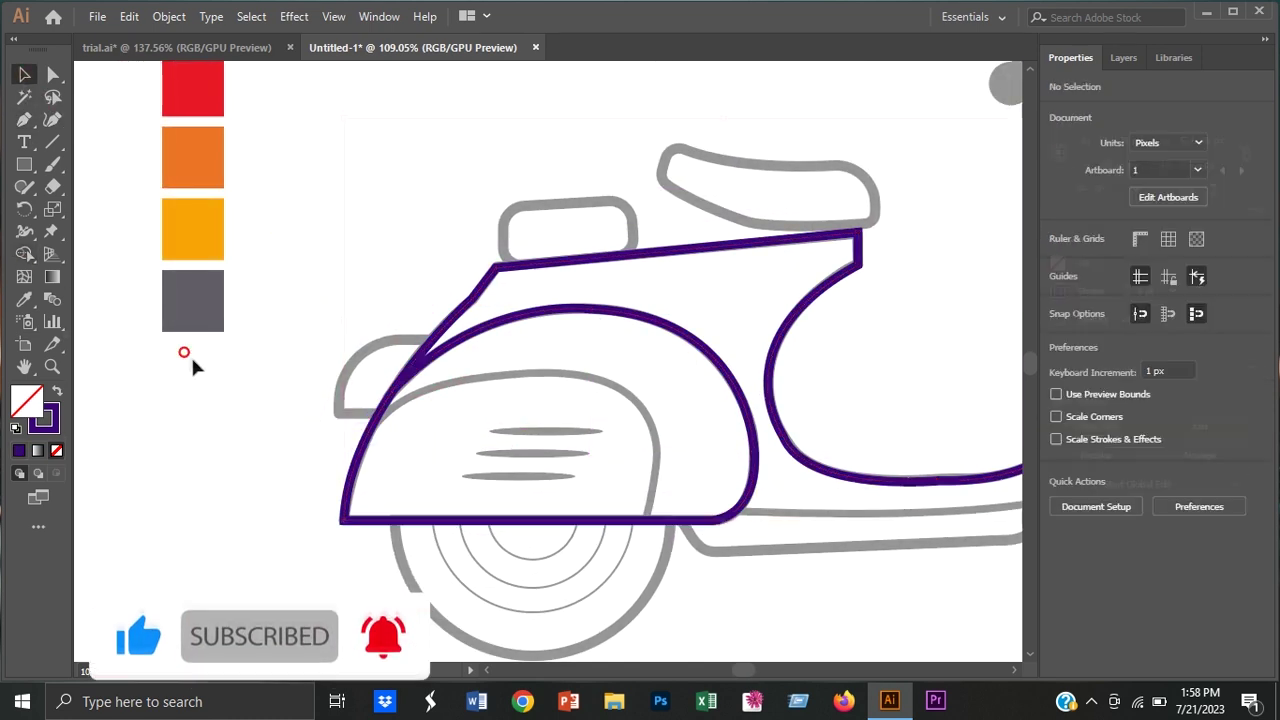
alt+scroll(193, 366, down, 2)
click(563, 408)
click(1090, 291)
click(854, 563)
click(25, 120)
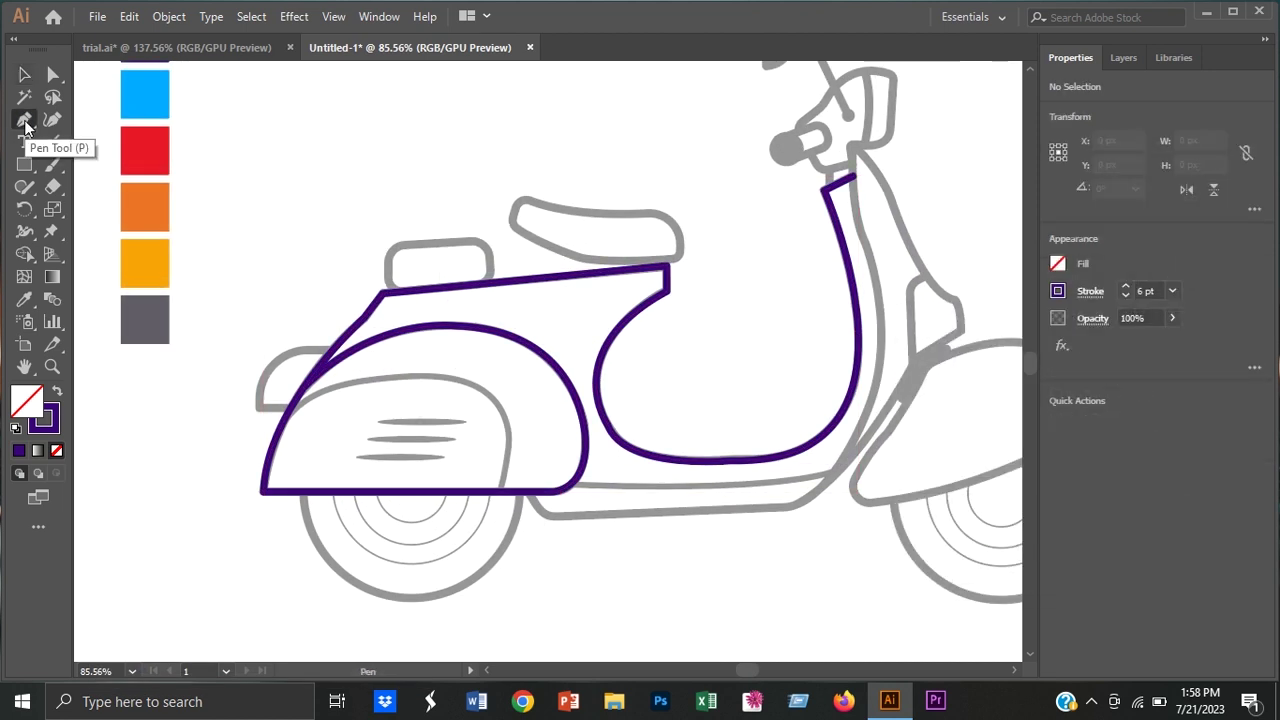
Step: Outline the steering column from the neck down to the floorboard in purple
scroll(850, 200, up, 2)
click(660, 157)
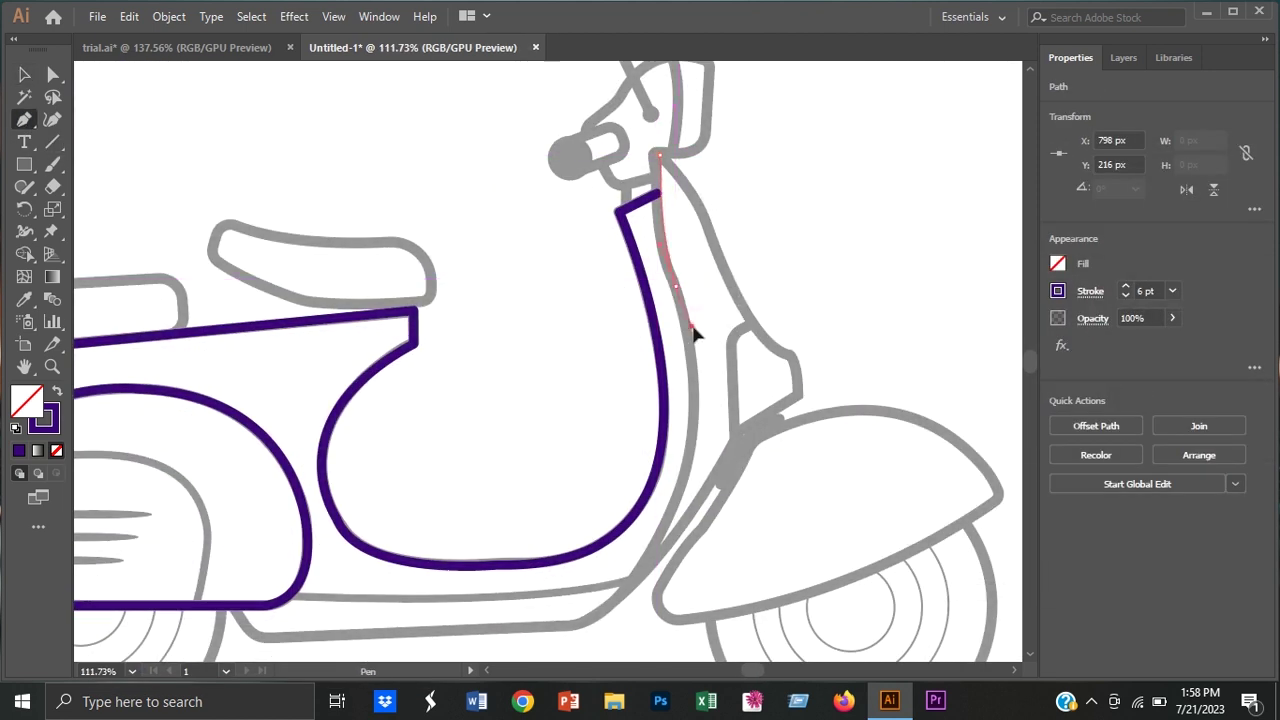
scroll(695, 335, down, 3)
drag(740, 390, 702, 471)
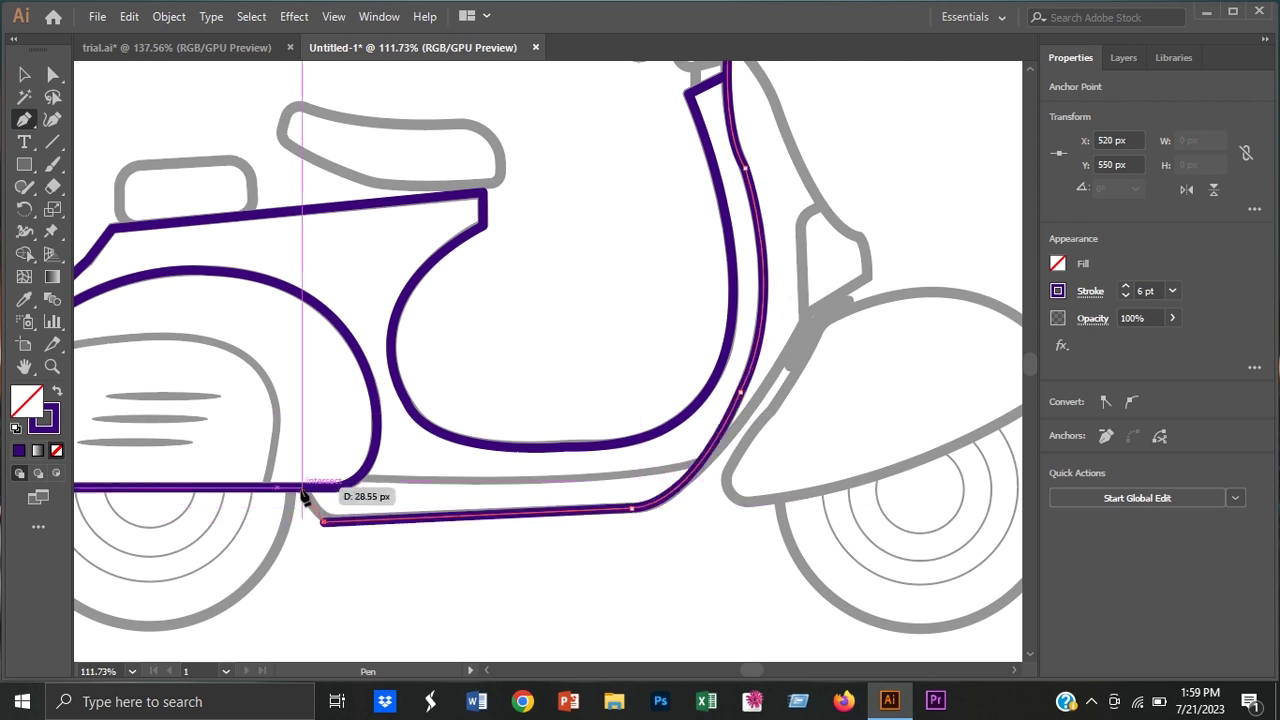
click(663, 314)
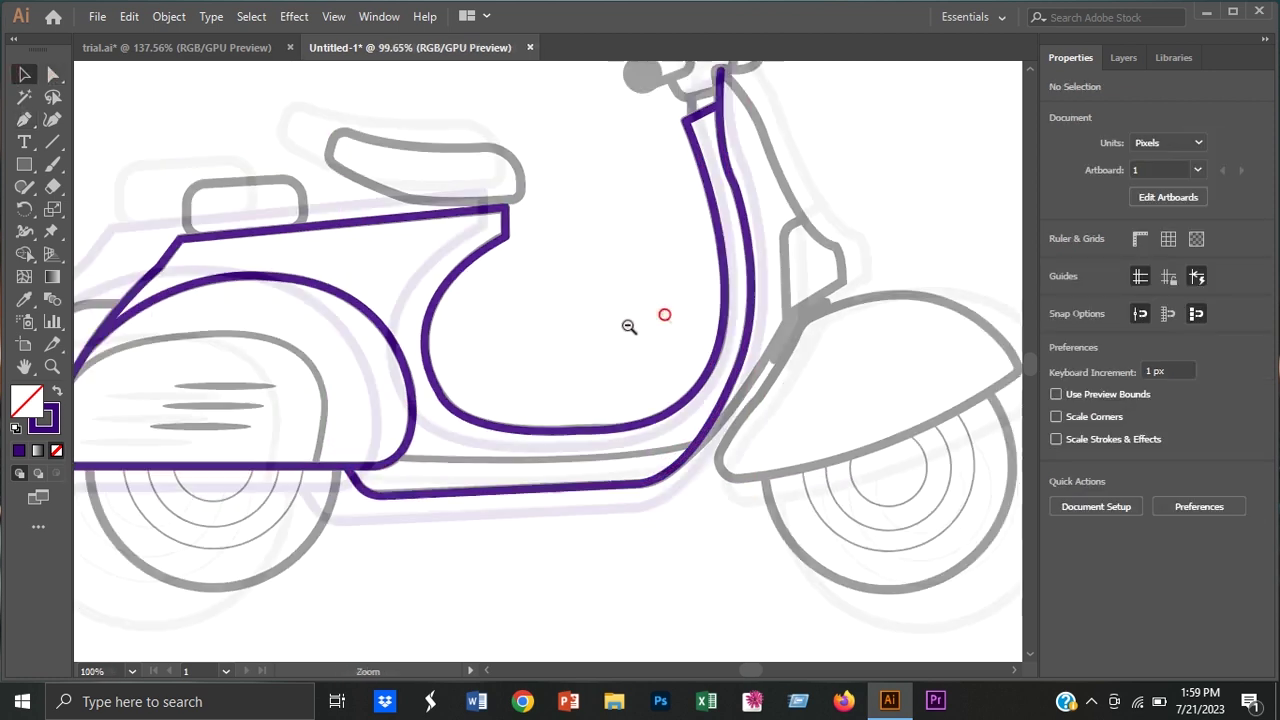
scroll(723, 180, up, 2)
key(p)
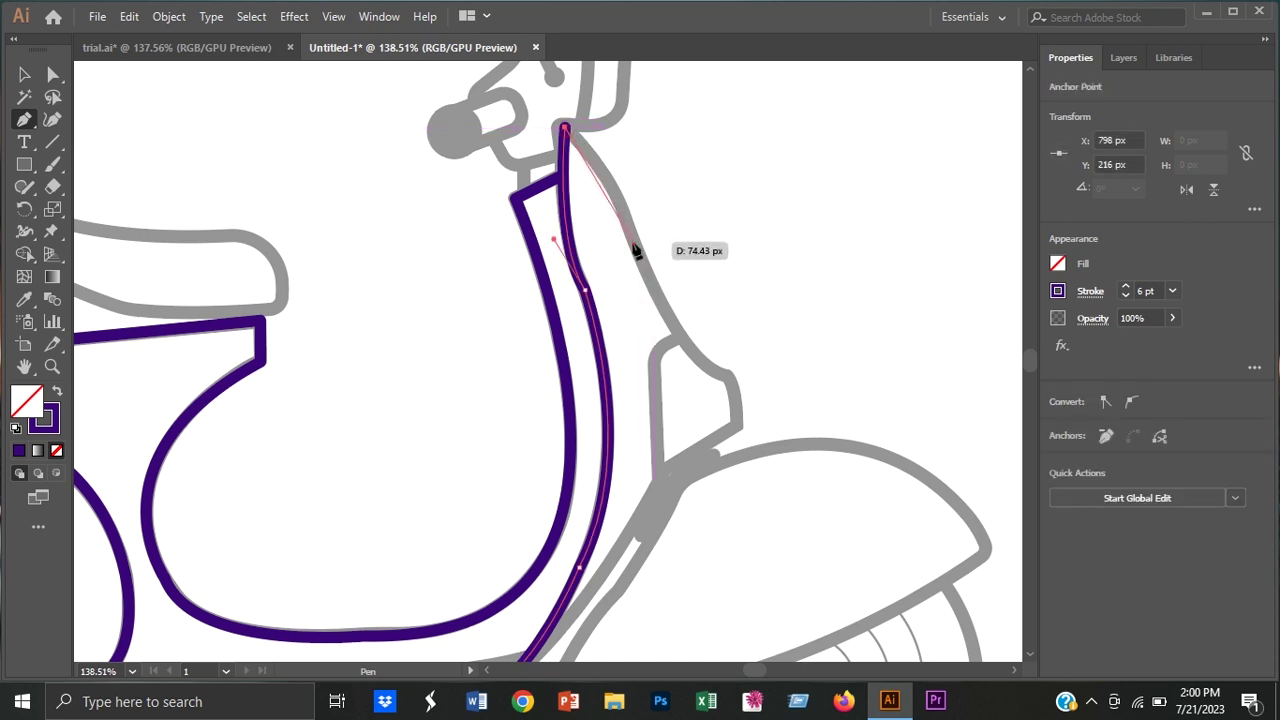
click(737, 425)
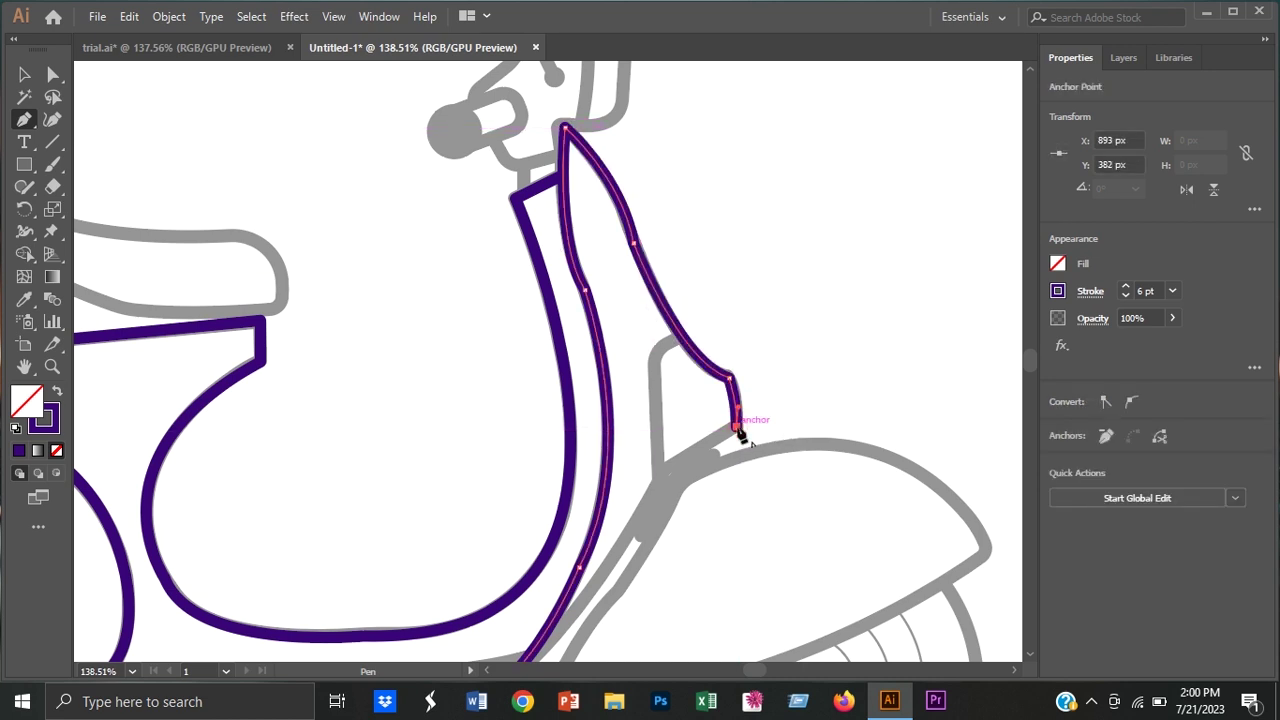
scroll(700, 390, down, 3)
scroll(680, 375, down, 1)
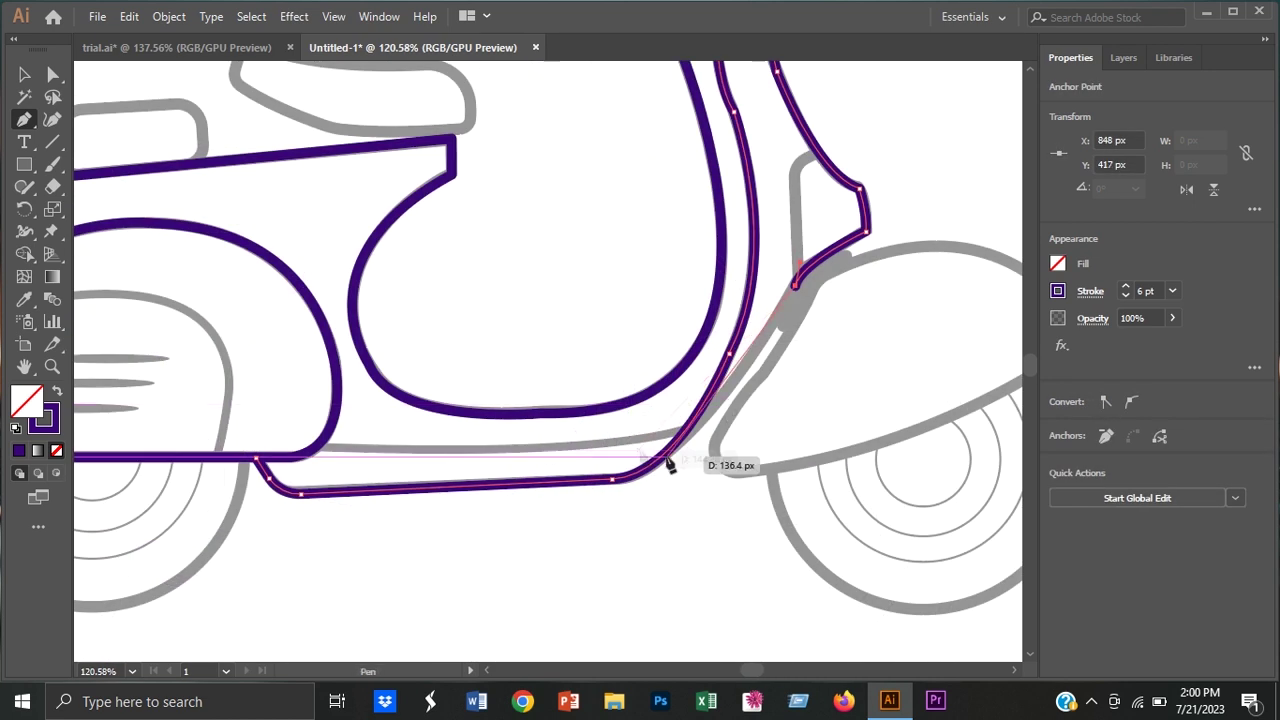
drag(415, 484, 418, 487)
Step: Select a corner anchor of the front column outline to round it
key(v)
scroll(520, 294, down, 2)
key(a)
click(700, 200)
click(746, 252)
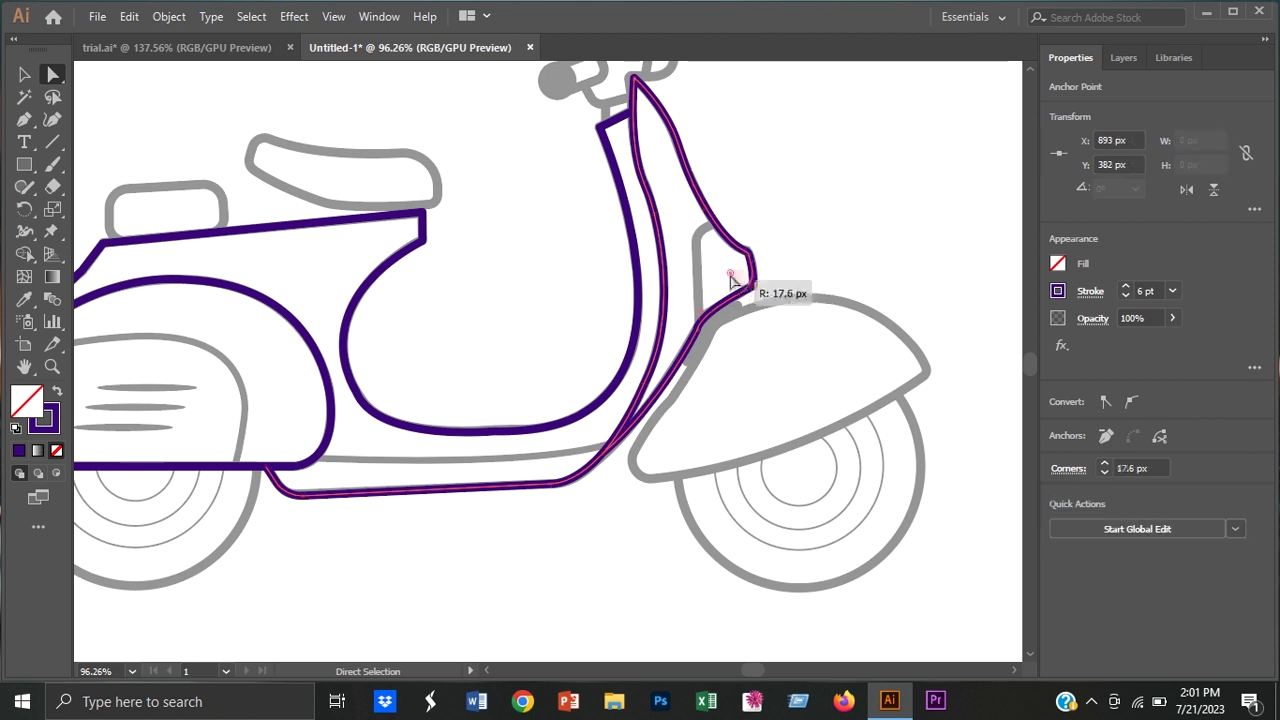
key(v)
click(186, 149)
Step: Trace the front fender outline along its top curve to the front tip
click(25, 120)
click(698, 240)
ctrl+click(451, 129)
click(713, 335)
drag(890, 323, 974, 390)
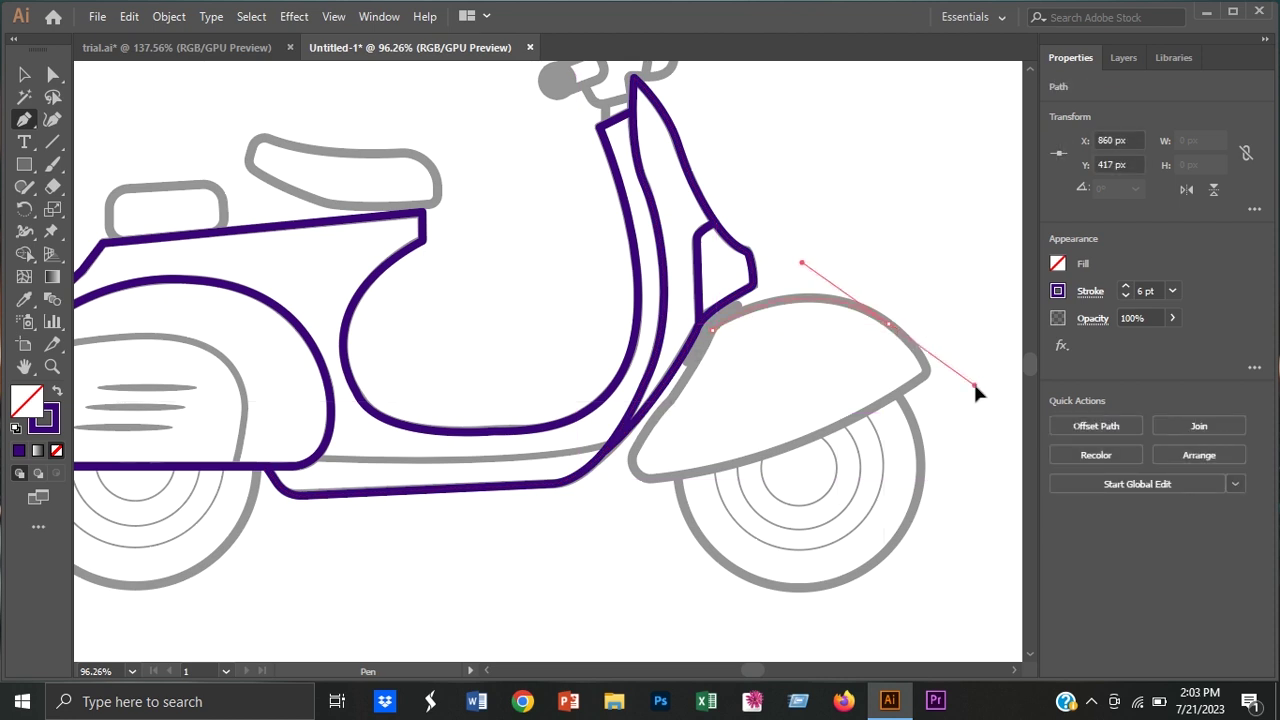
click(847, 340)
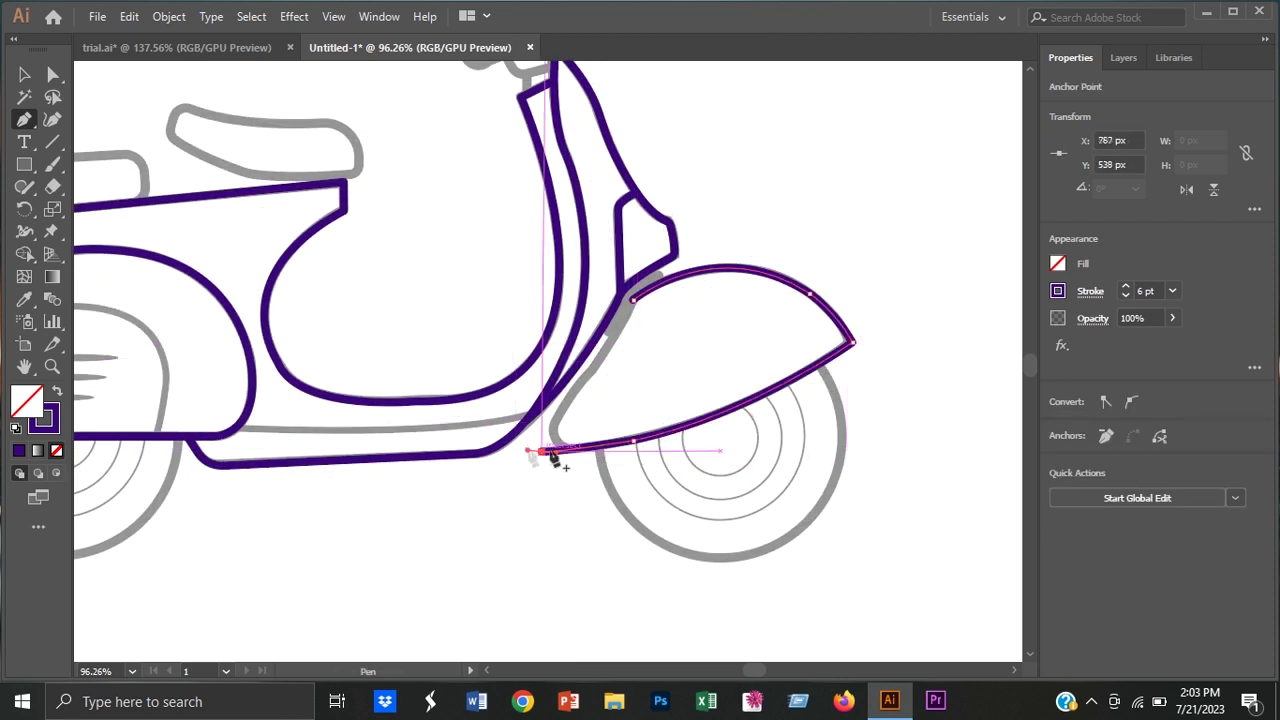
Step: Round the fender's lower-left corner and draw the connector between column and fender
ctrl+click(634, 303)
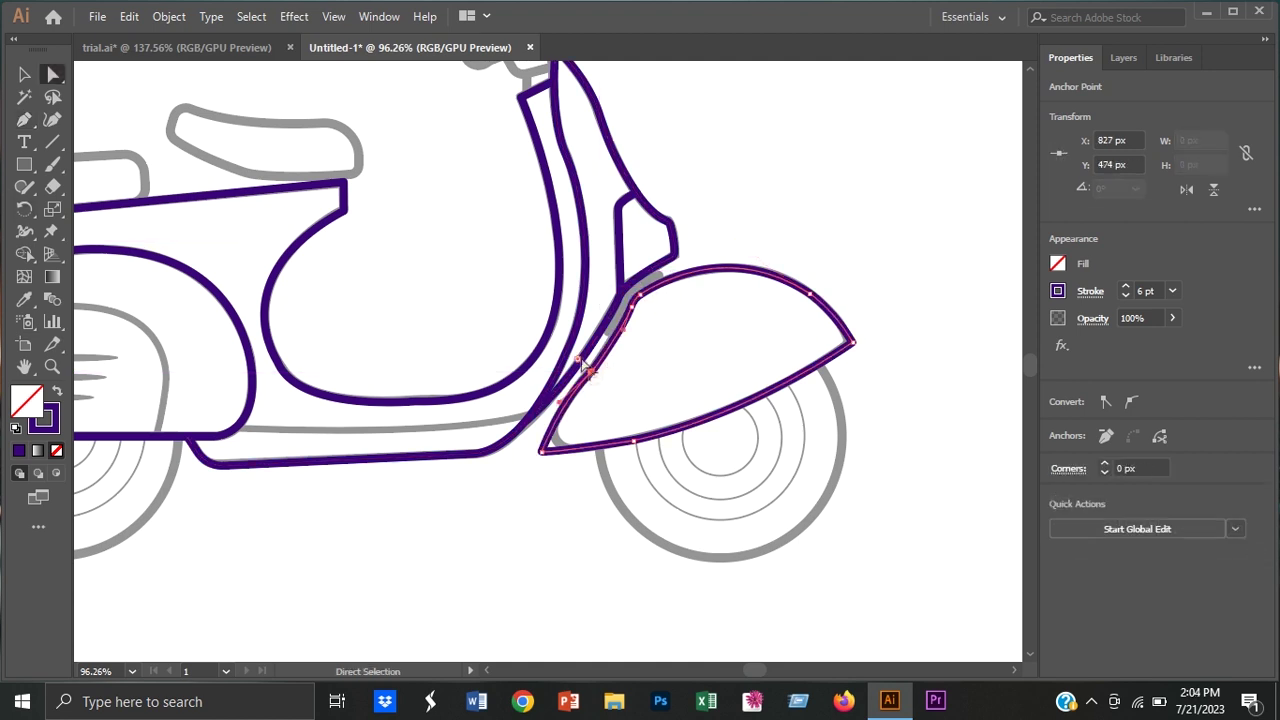
drag(556, 440, 572, 432)
click(828, 243)
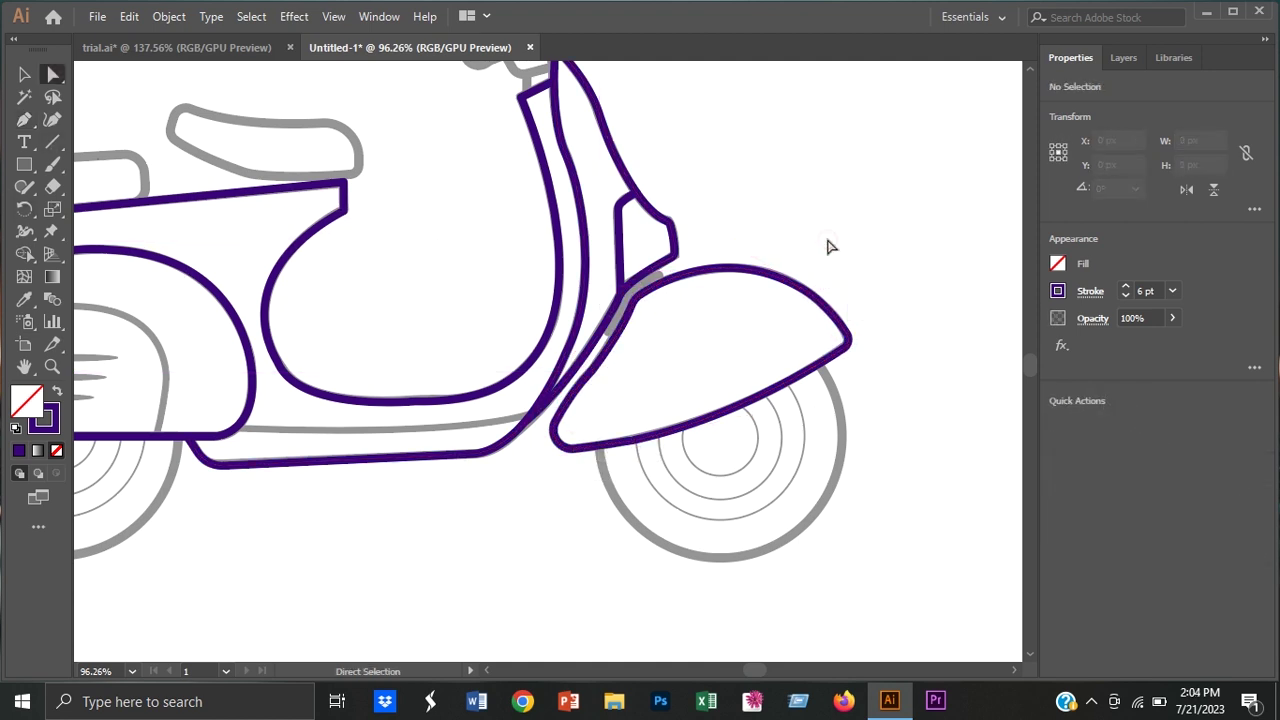
mouse_move(654, 285)
mouse_down()
mouse_move(657, 320)
mouse_move(620, 320)
mouse_up()
Step: Resize the connector piece and start the handlebar housing outline in the purple style
scroll(628, 318, up, 3)
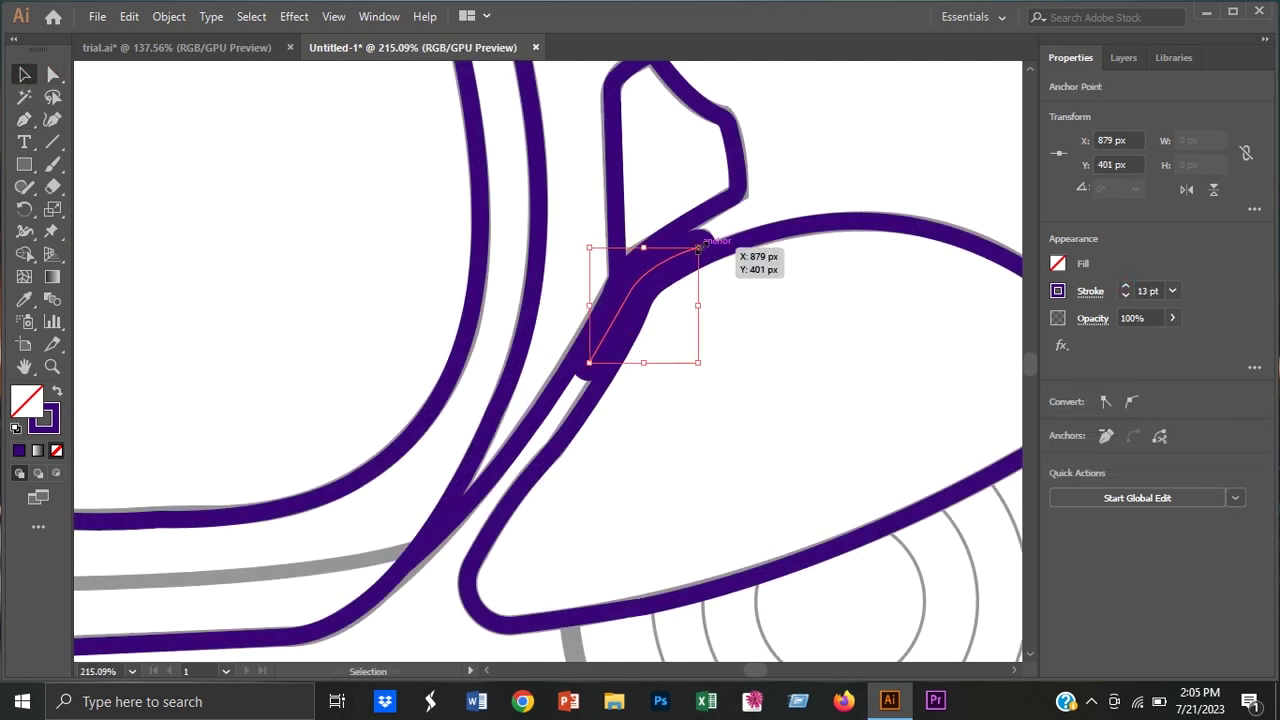
drag(593, 350, 597, 356)
scroll(597, 362, down, 3)
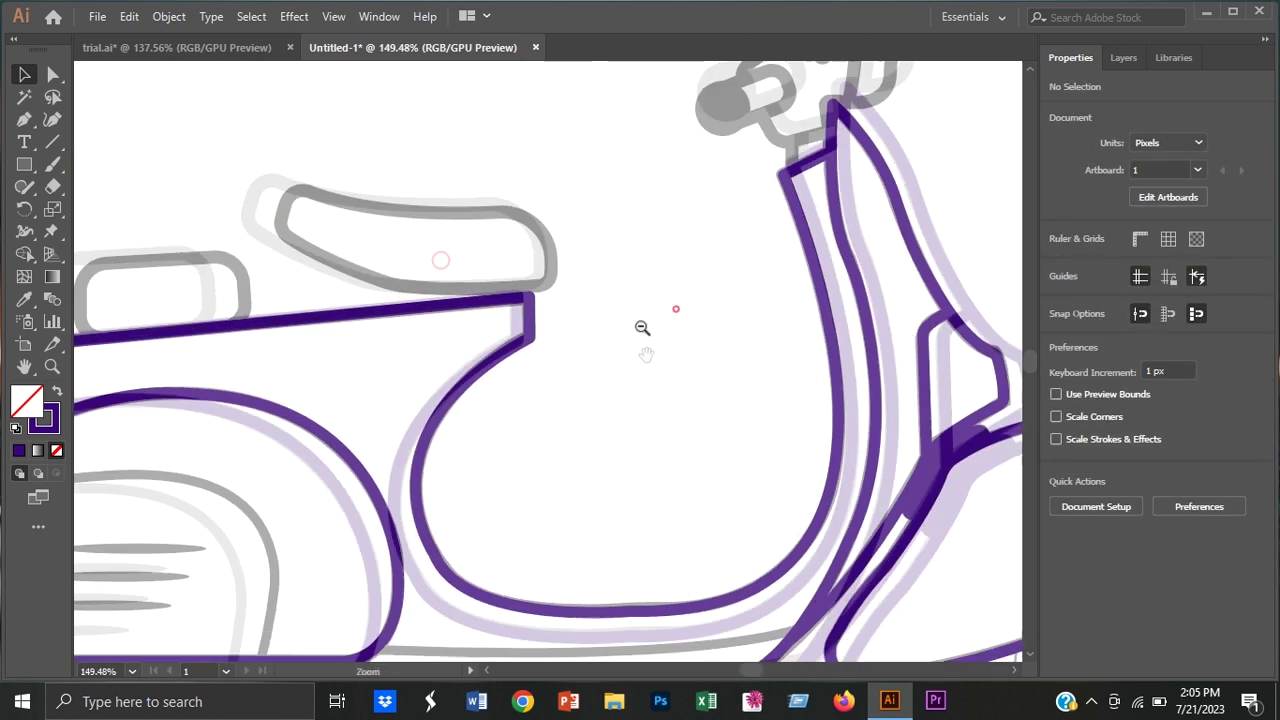
scroll(643, 329, up, 2)
key(p)
click(732, 270)
drag(792, 240, 794, 200)
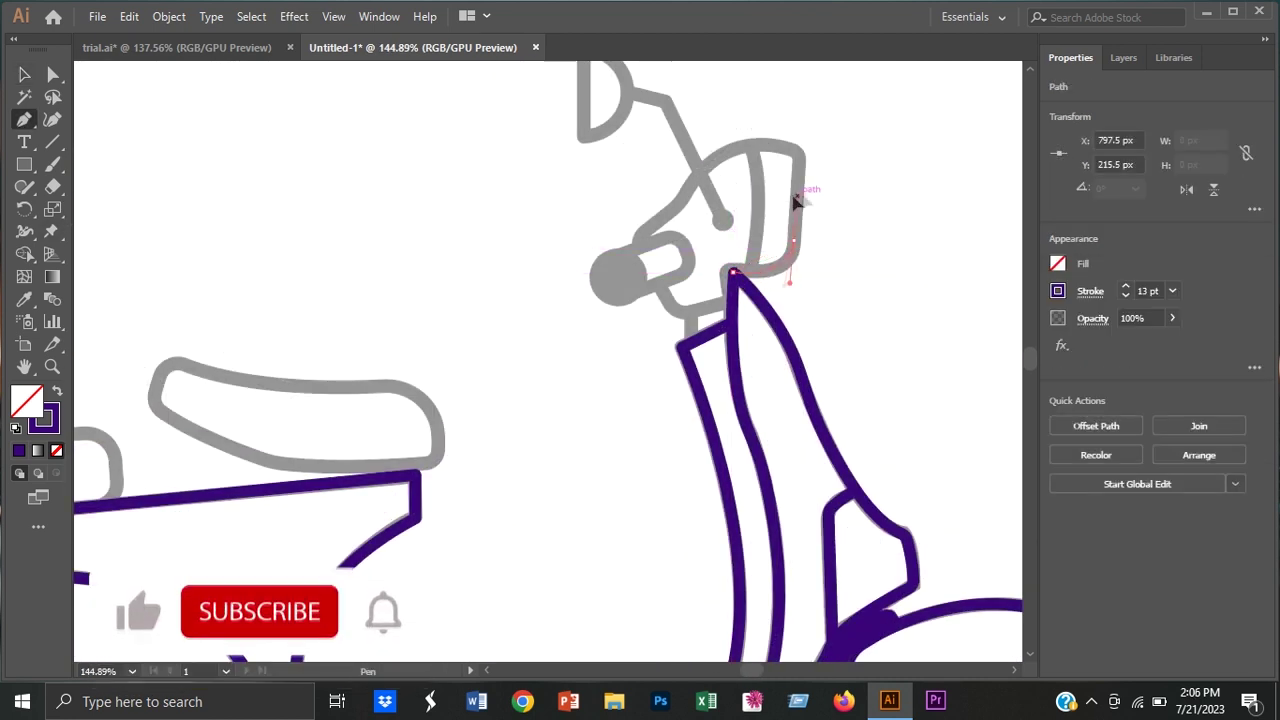
key(i)
click(776, 302)
Step: Complete the handlebar housing outline from its top corner back down to the neck
click(799, 155)
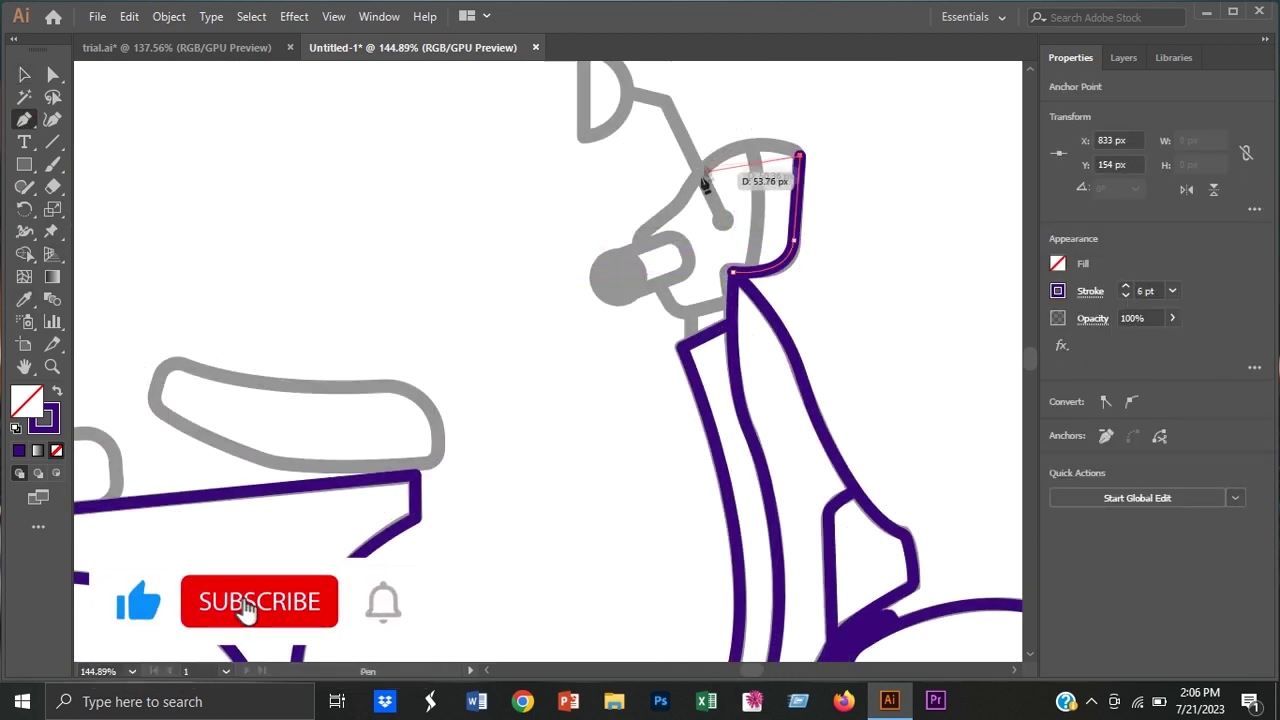
drag(698, 178, 659, 236)
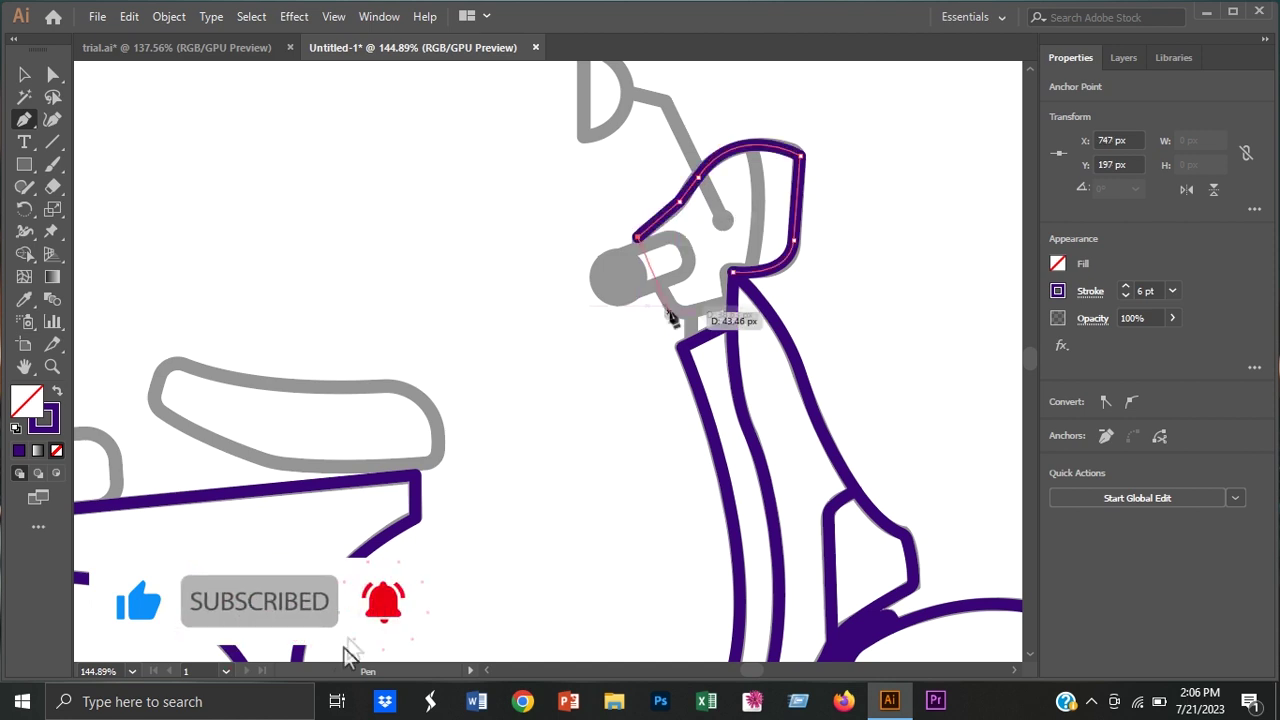
click(729, 301)
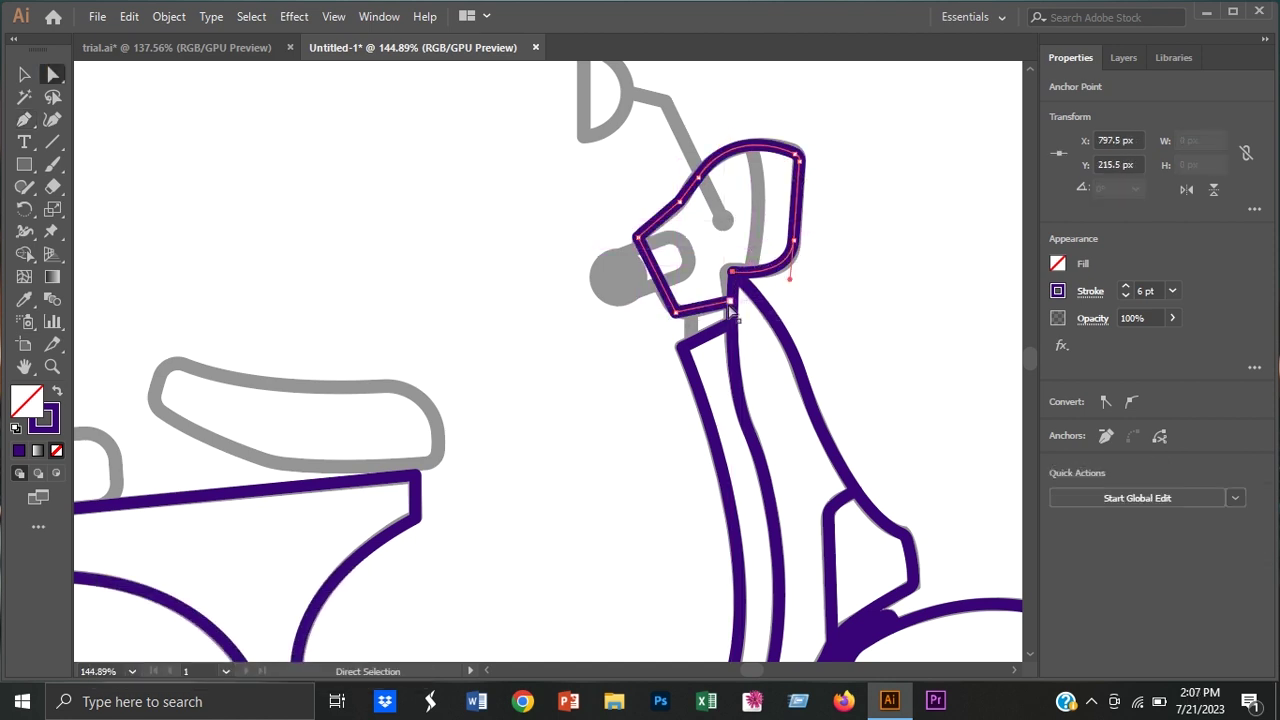
key(v)
key(a)
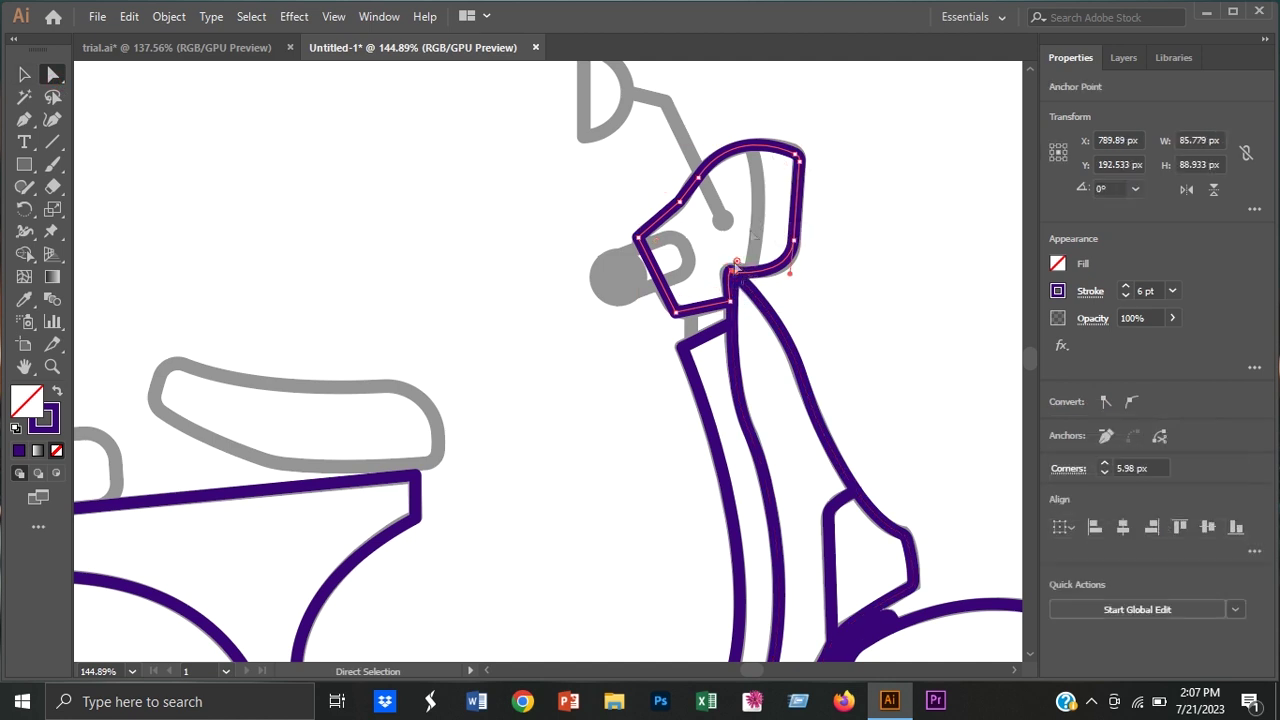
Step: Draw the mirror stalk from the handlebar, bending toward the mirror
key(p)
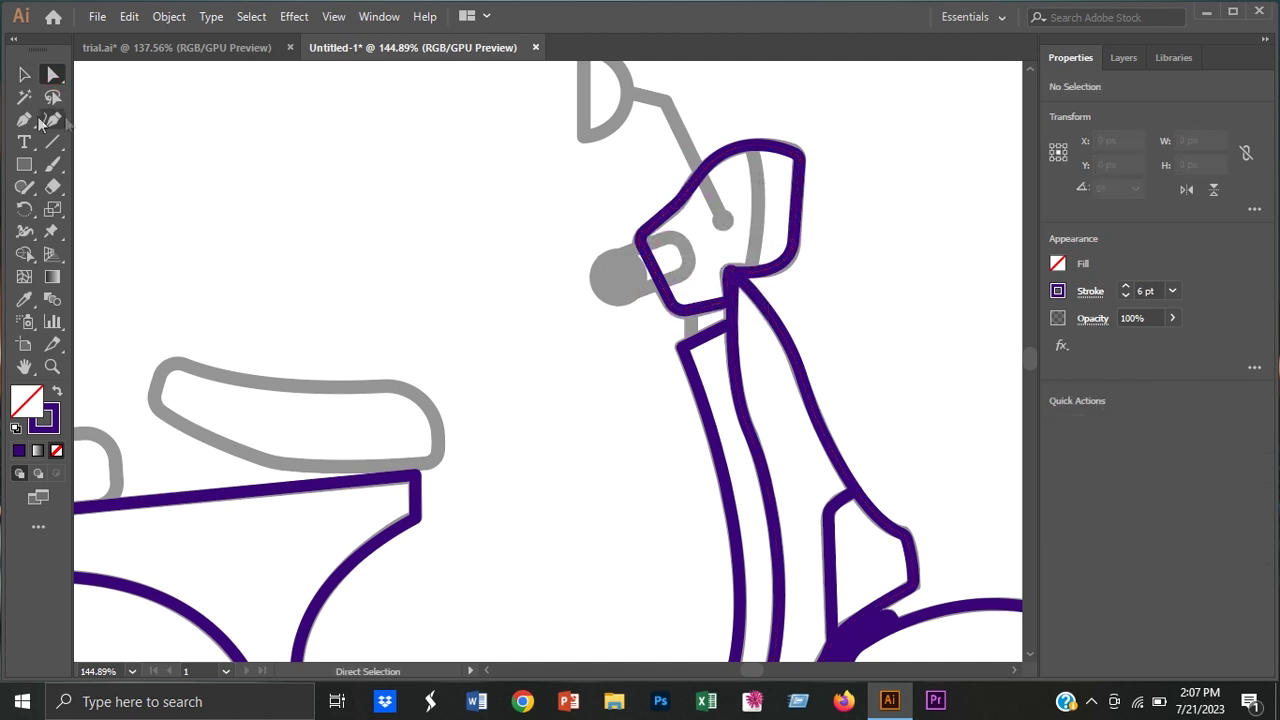
click(750, 147)
scroll(730, 290, up, 2)
click(726, 288)
click(665, 170)
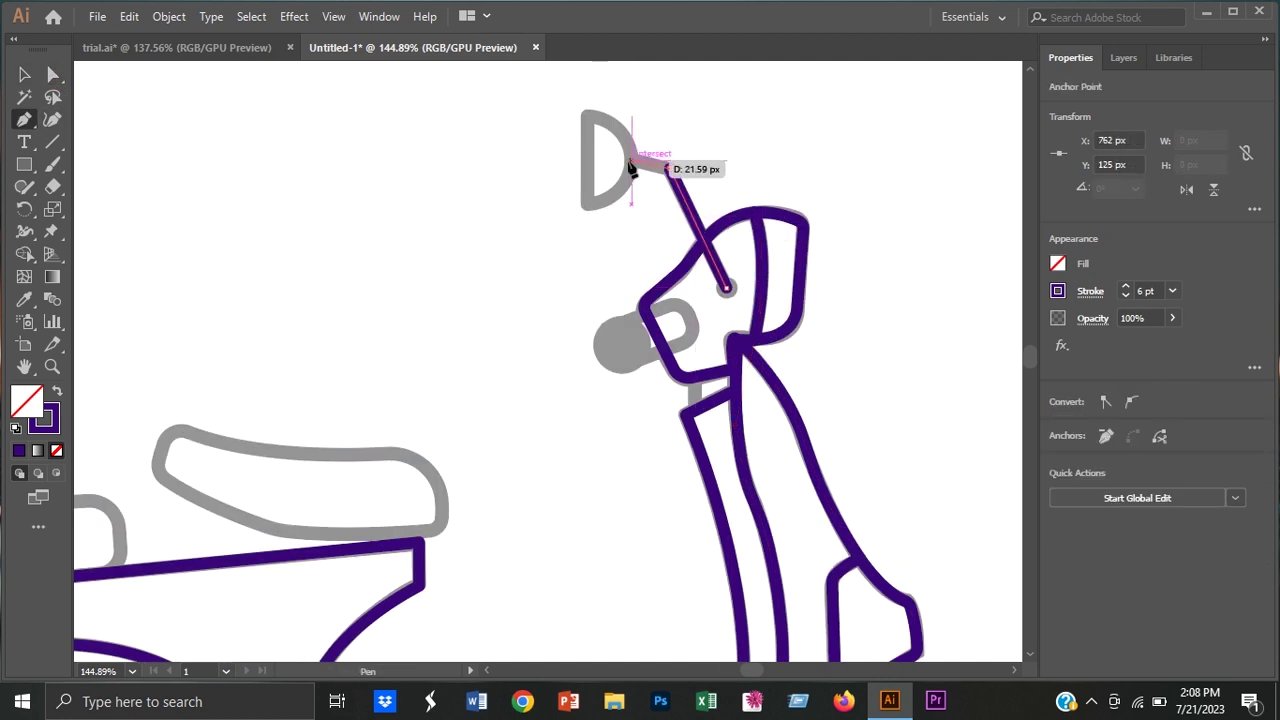
drag(582, 118, 662, 192)
key(ctrl+shift+a)
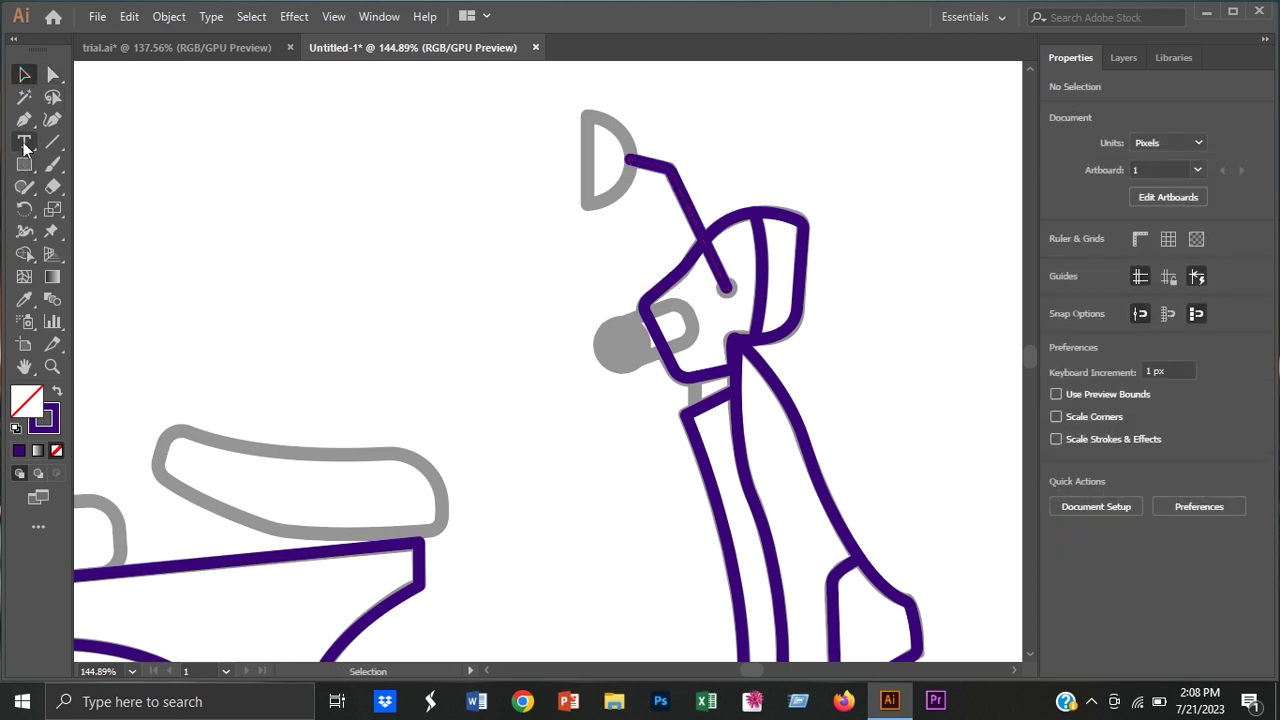
Step: Add a small round dot at the stalk's base
drag(24, 164, 103, 208)
drag(721, 283, 731, 293)
scroll(727, 285, up, 3)
click(300, 183)
Step: Draw an ellipse over the grey mirror and stretch it to fit the mirror
scroll(141, 329, up, 3)
drag(498, 224, 588, 318)
key(v)
drag(506, 330, 510, 312)
drag(592, 157, 590, 150)
click(634, 151)
Step: Cut away the ellipse's left half with Shape Builder and group the D mirror with its stalk
drag(509, 129, 509, 343)
drag(420, 120, 600, 260)
key(shift+m)
drag(457, 196, 560, 318)
key(v)
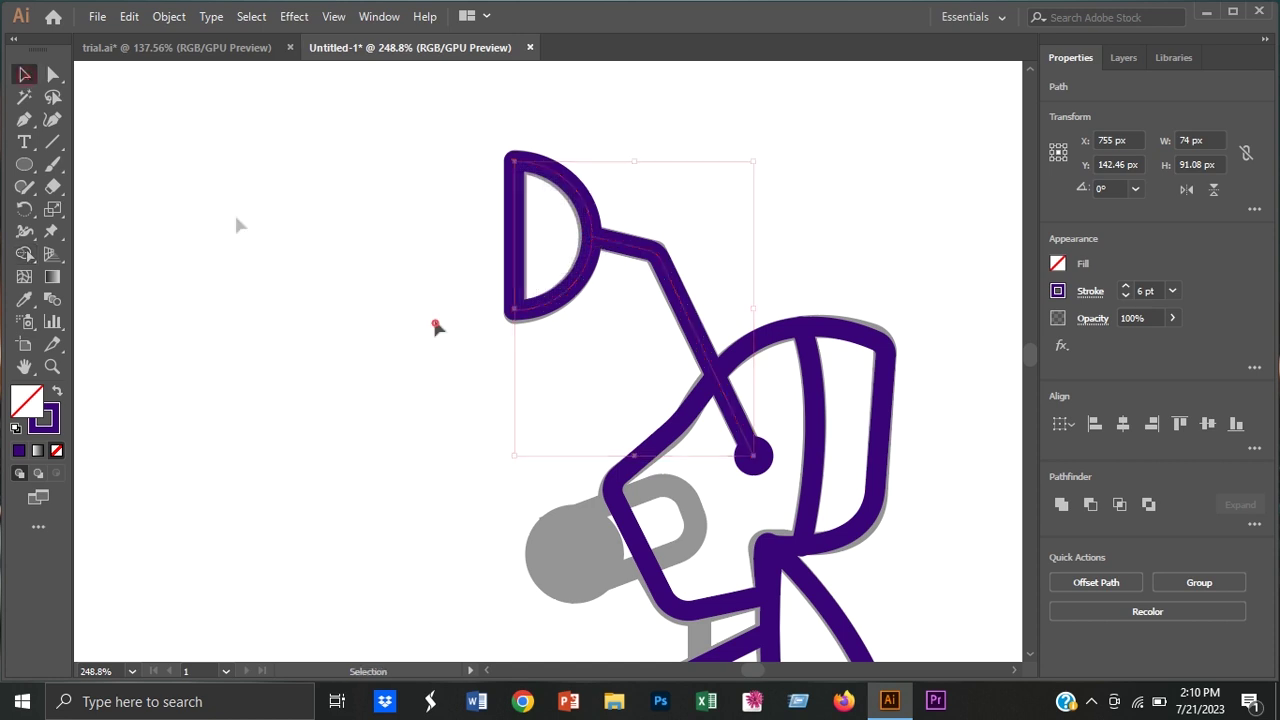
key(ctrl+g)
Step: Begin the vertical neck line below the handlebar housing
scroll(326, 334, down, 5)
key(p)
click(655, 497)
click(656, 440)
drag(24, 164, 69, 167)
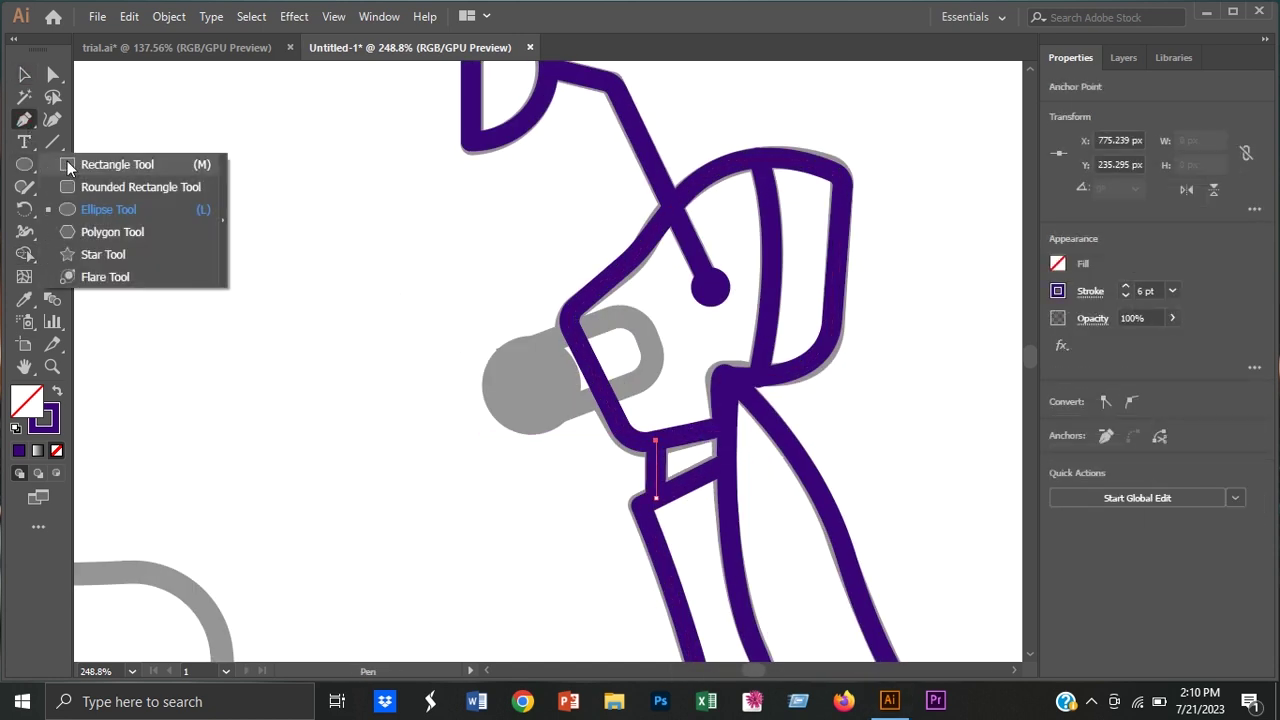
Step: Draw a rounded rectangle over the grey handgrip, tilted to the grip's angle
click(100, 187)
drag(486, 345, 657, 428)
key(v)
mouse_move(480, 430)
mouse_down()
mouse_move(548, 380)
mouse_move(539, 352)
mouse_up()
drag(578, 396, 581, 405)
click(494, 333)
Step: Add a circle at the grip's left end and merge it with the bar using Shape Builder
key(l)
drag(484, 335, 582, 432)
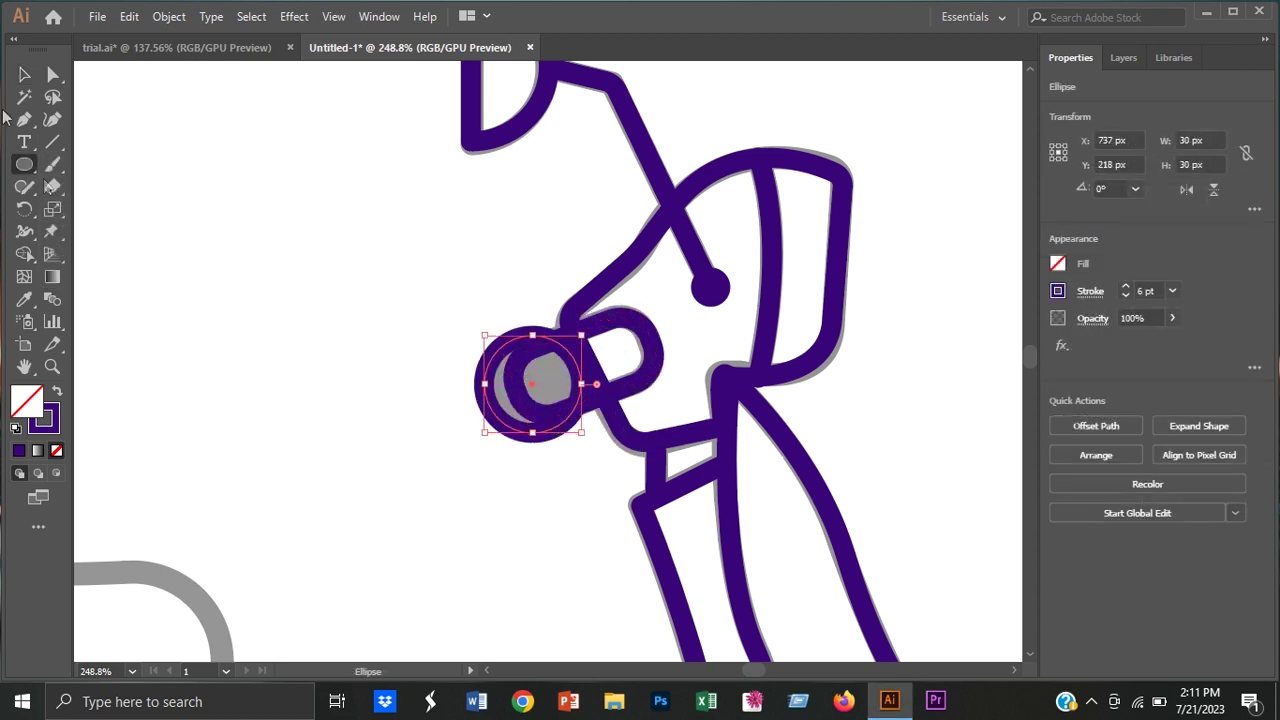
click(214, 265)
click(686, 380)
key(v)
drag(671, 471, 406, 274)
key(shift+m)
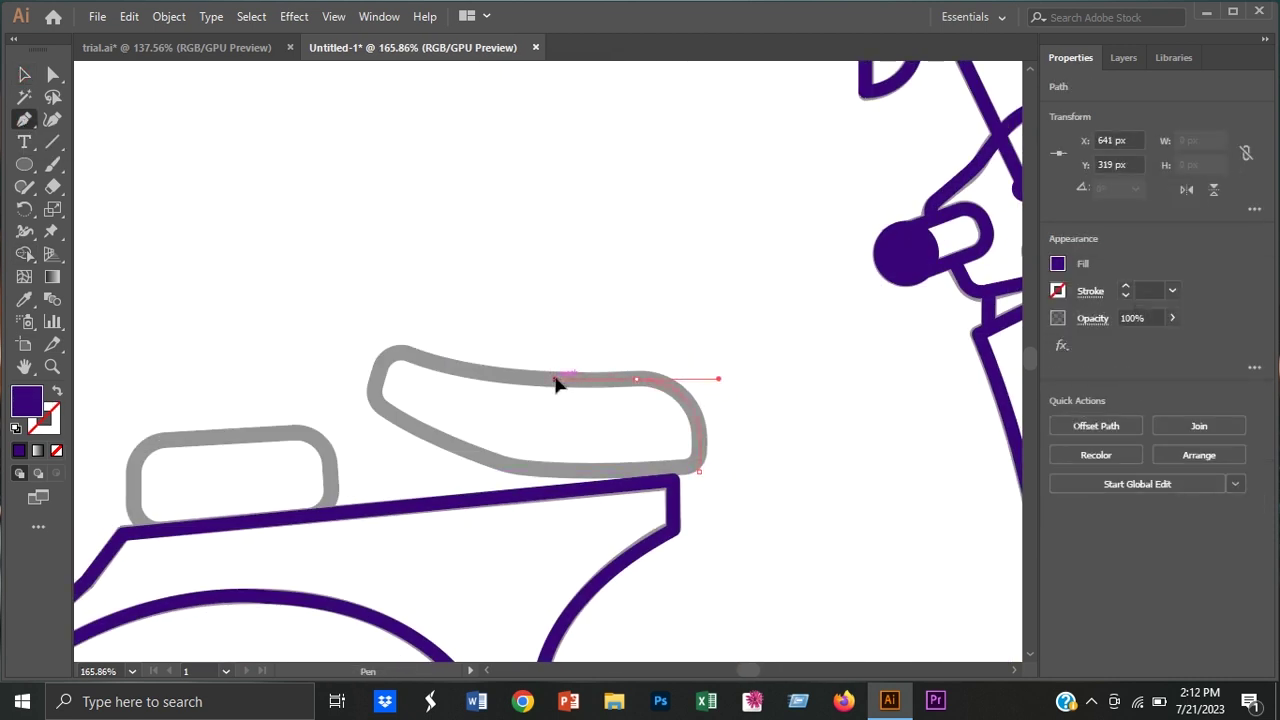
Step: Trace the front seat as a purple outline with rounded corners
click(636, 380)
key(shift+x)
drag(293, 312, 295, 313)
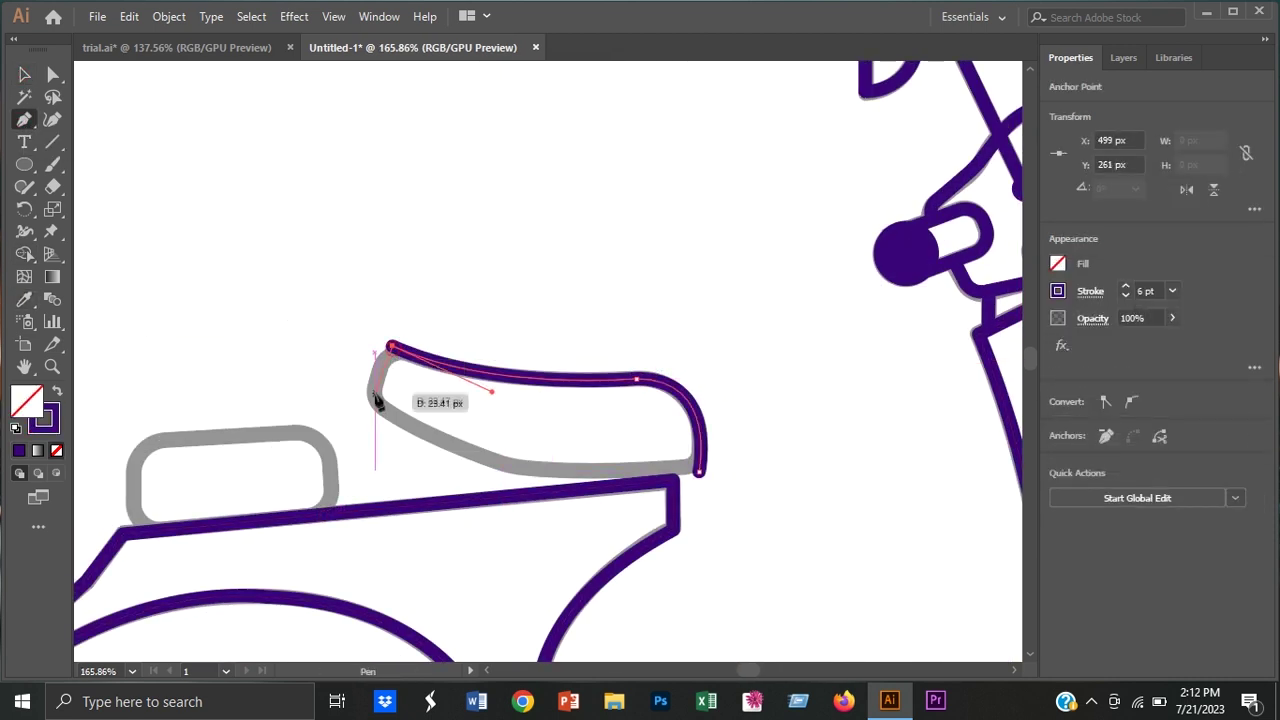
drag(598, 494, 600, 494)
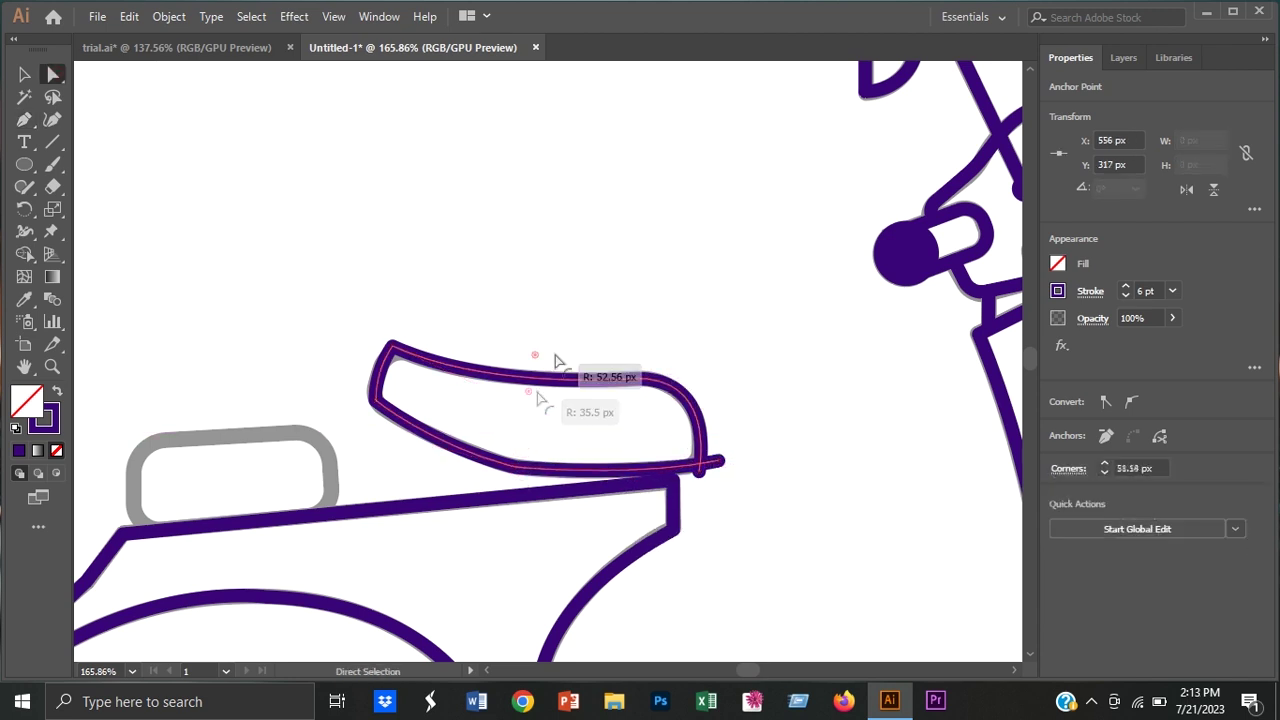
key(v)
drag(562, 422, 309, 252)
click(694, 468)
key(a)
drag(678, 446, 680, 451)
Step: Draw a rounded rectangle over the grey rear seat, tilted to match the body line
drag(693, 345, 866, 297)
drag(24, 164, 110, 183)
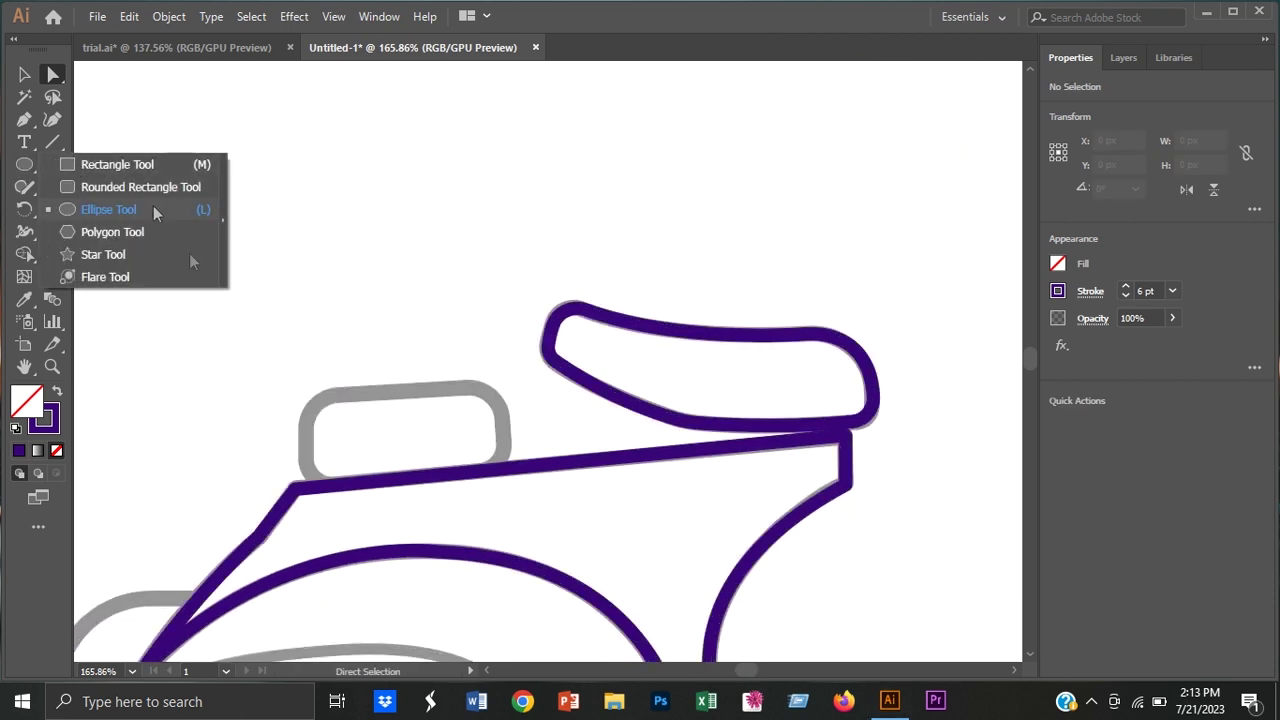
drag(304, 398, 506, 474)
drag(514, 398, 512, 406)
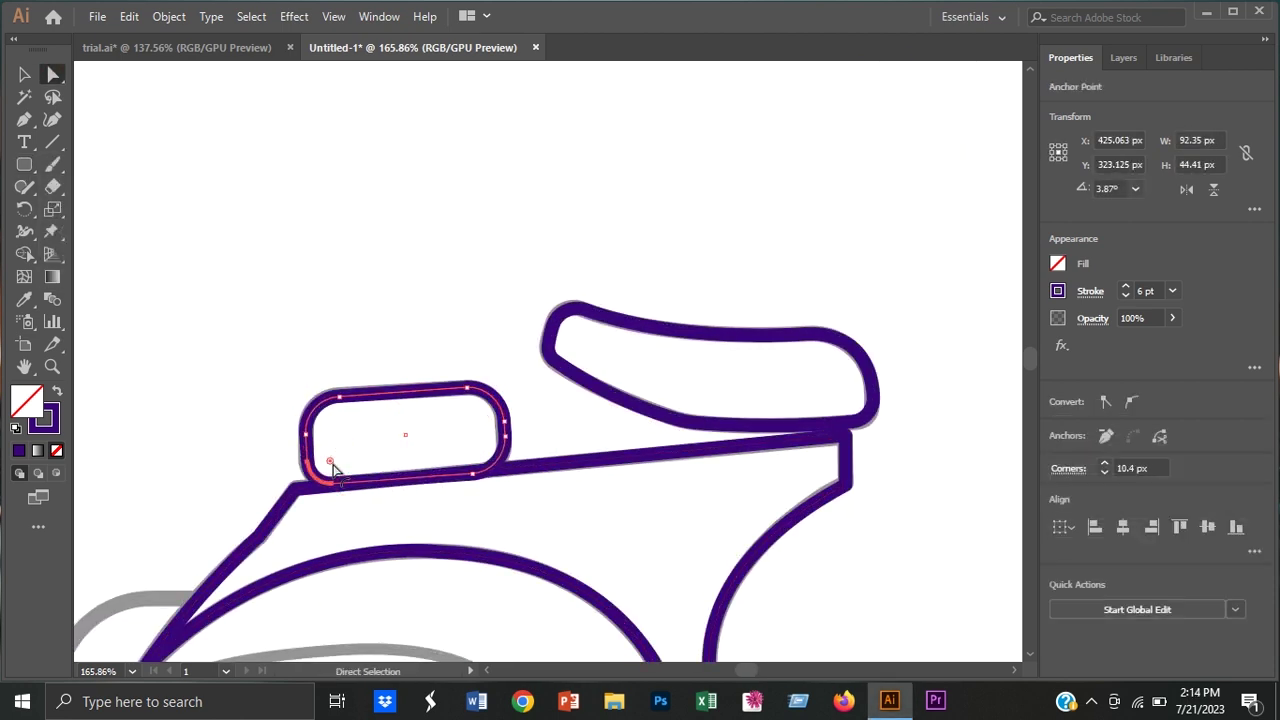
key(v)
click(420, 354)
Step: Draw a 105 × 52 px rectangle over the grey front bumper
alt+scroll(420, 354, down, 2)
drag(24, 164, 110, 165)
drag(286, 496, 476, 404)
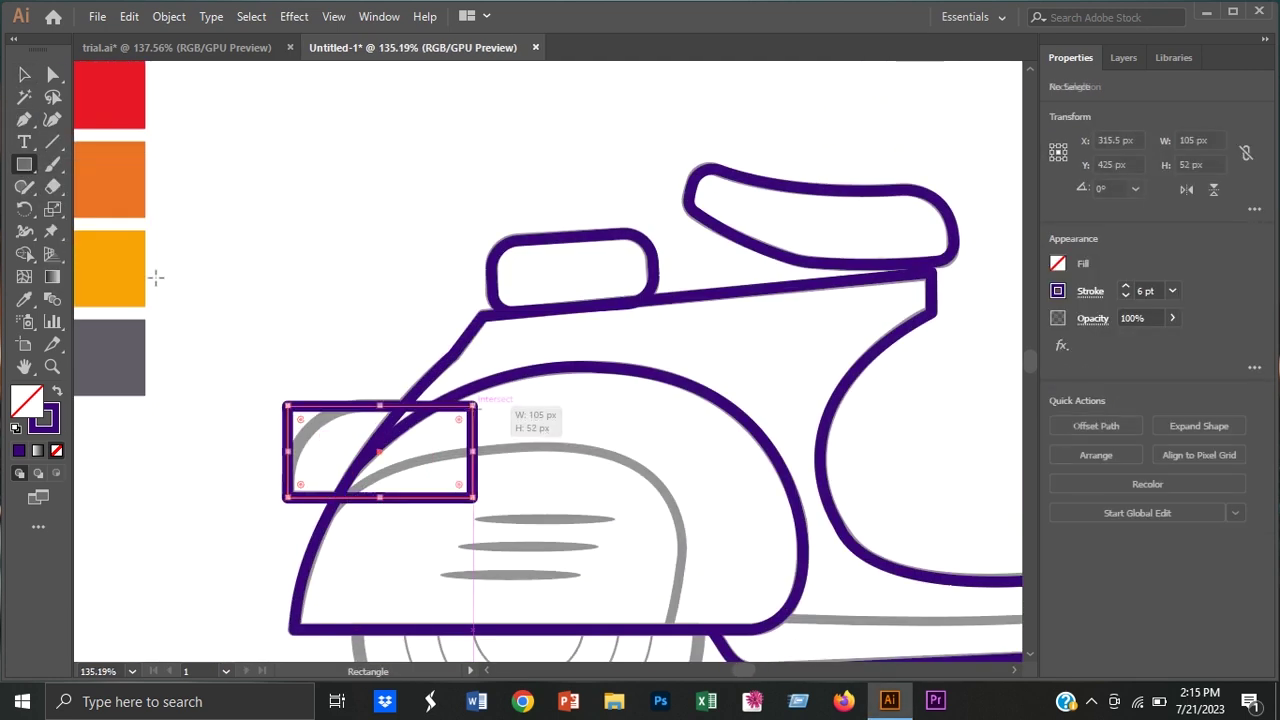
Step: Try rounding the bumper rectangle's top-left corner, then undo it
key(a)
drag(300, 420, 408, 584)
key(ctrl+z)
alt+scroll(445, 600, down, 2)
Step: Draw concentric circles over the left wheel, shrinking the copies and thinning outlines to 3 pt
key(l)
mouse_move(308, 345)
mouse_down()
mouse_move(483, 549)
mouse_move(312, 515)
mouse_move(861, 534)
mouse_up()
key(v)
click(449, 480)
key(ctrl+f)
drag(346, 323, 283, 386)
click(1124, 296)
key(ctrl+equal)
key(ctrl+equal)
key(ctrl+equal)
drag(517, 258, 480, 300)
Step: Duplicate the wheel circles and place the copy on the right wheel
scroll(566, 334, down, 1)
key(ctrl+shift+a)
key(ctrl+a)
key(shift+m)
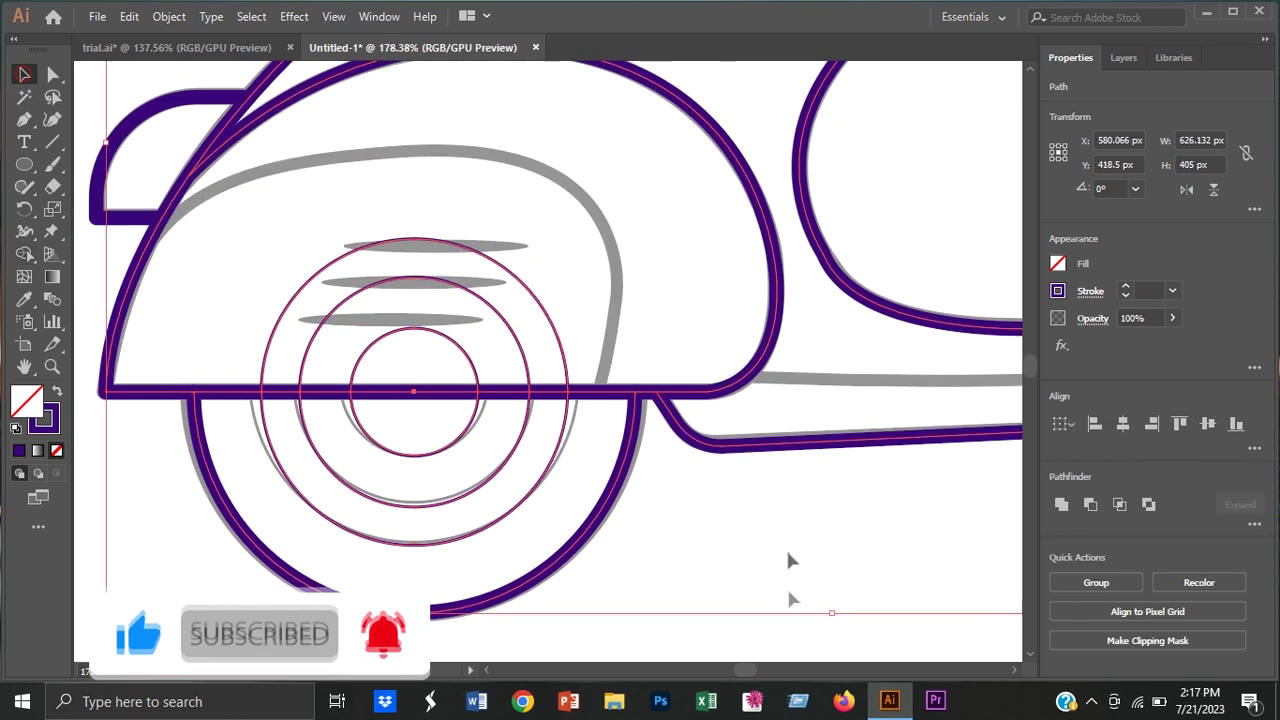
click(789, 598)
key(ctrl+0)
drag(914, 375, 914, 372)
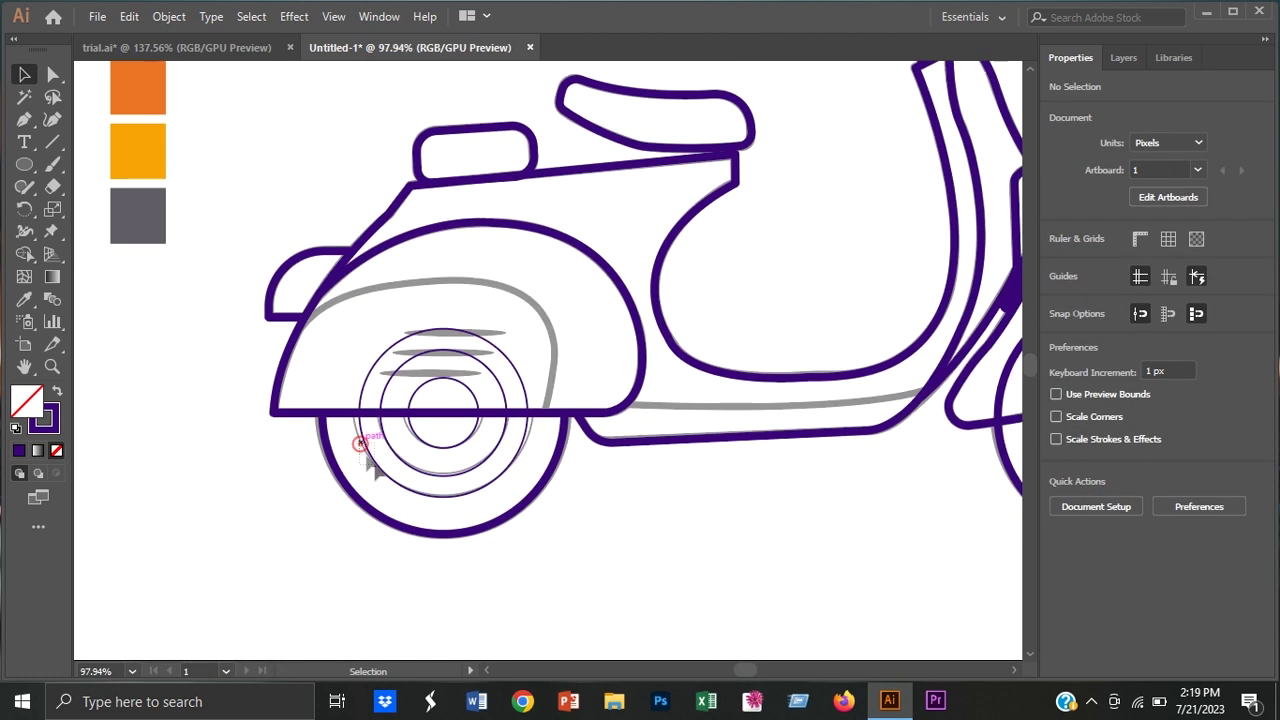
Step: Fill the left wheel's outer ring grey, middle circle orange and hub grey
click(362, 450)
click(138, 215)
click(381, 412)
click(138, 150)
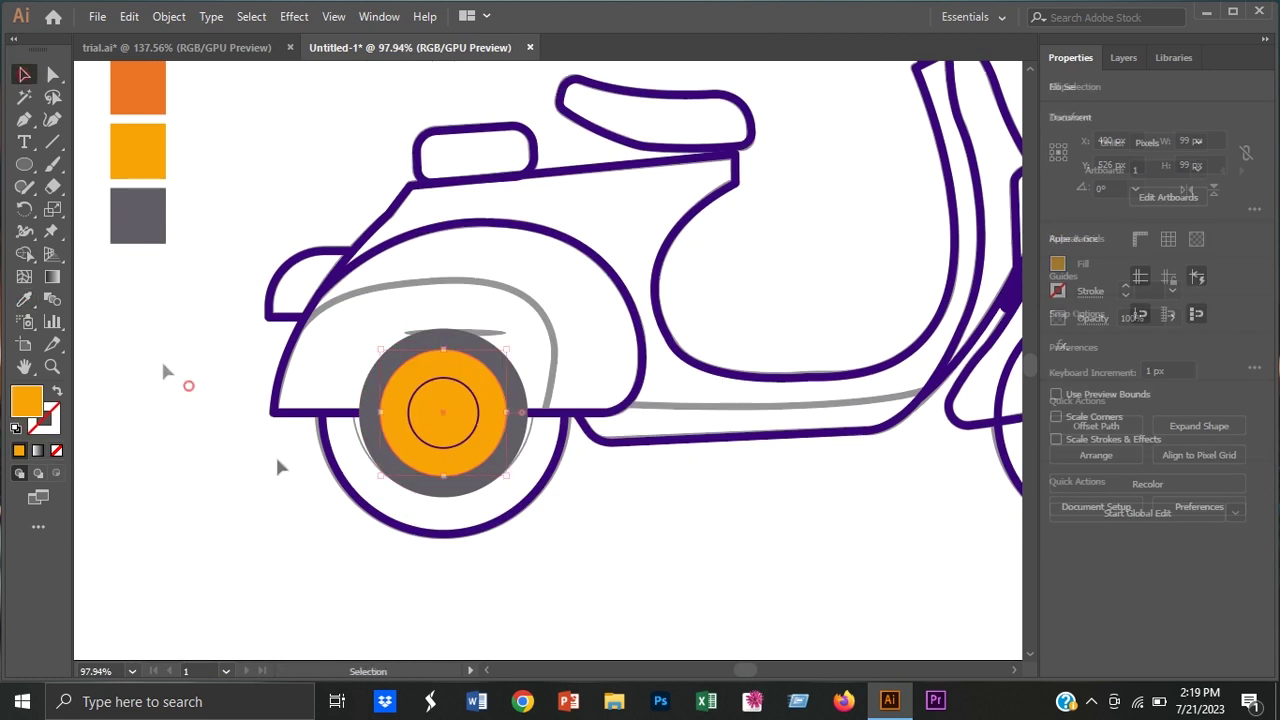
click(443, 378)
click(138, 215)
click(614, 500)
Step: Fill the right wheel's outer ring grey, middle circle orange and hub grey
scroll(614, 500, right, 5)
click(830, 483)
click(24, 299)
click(192, 335)
click(868, 400)
click(150, 400)
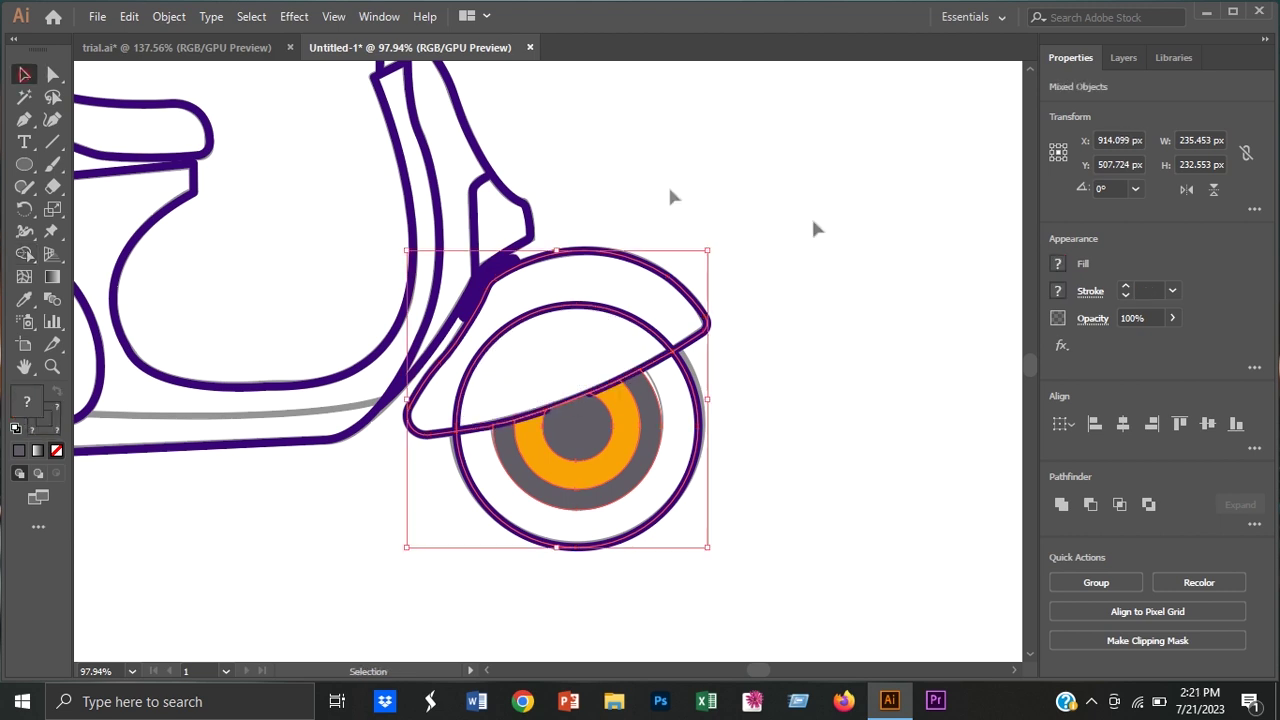
Step: Send the wheel backward so it sits behind the front fender
click(579, 433)
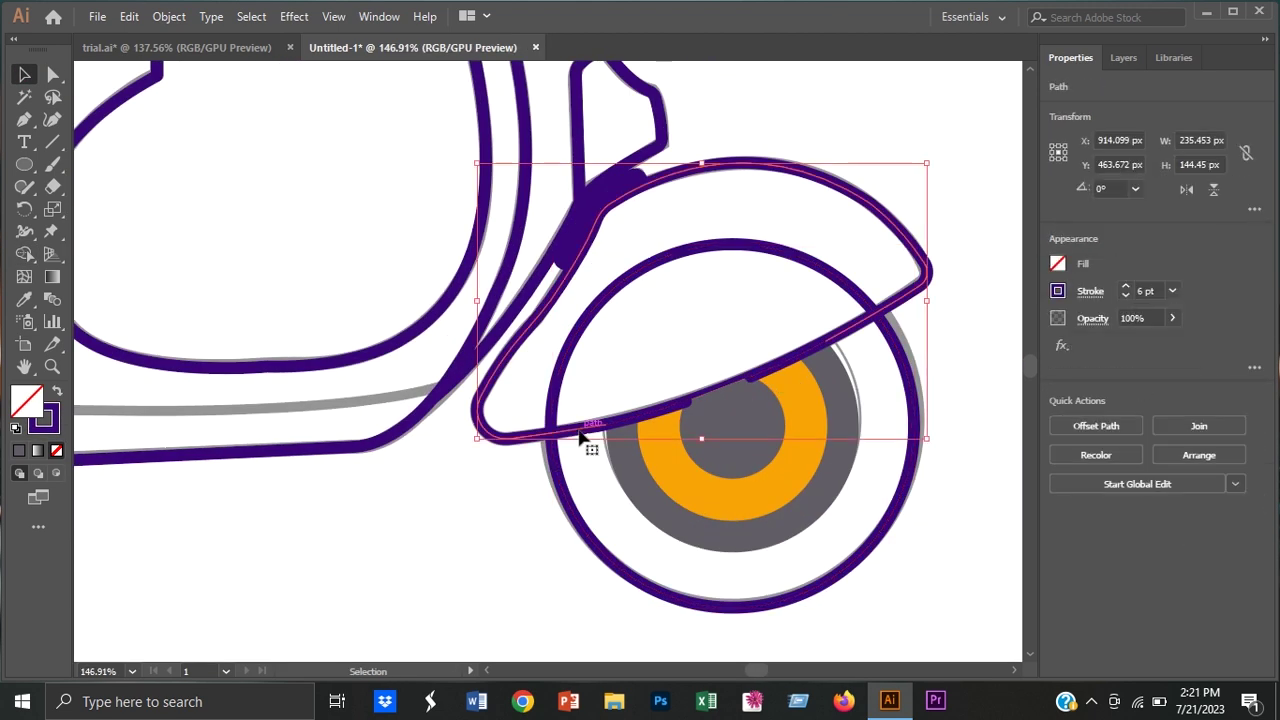
click(25, 119)
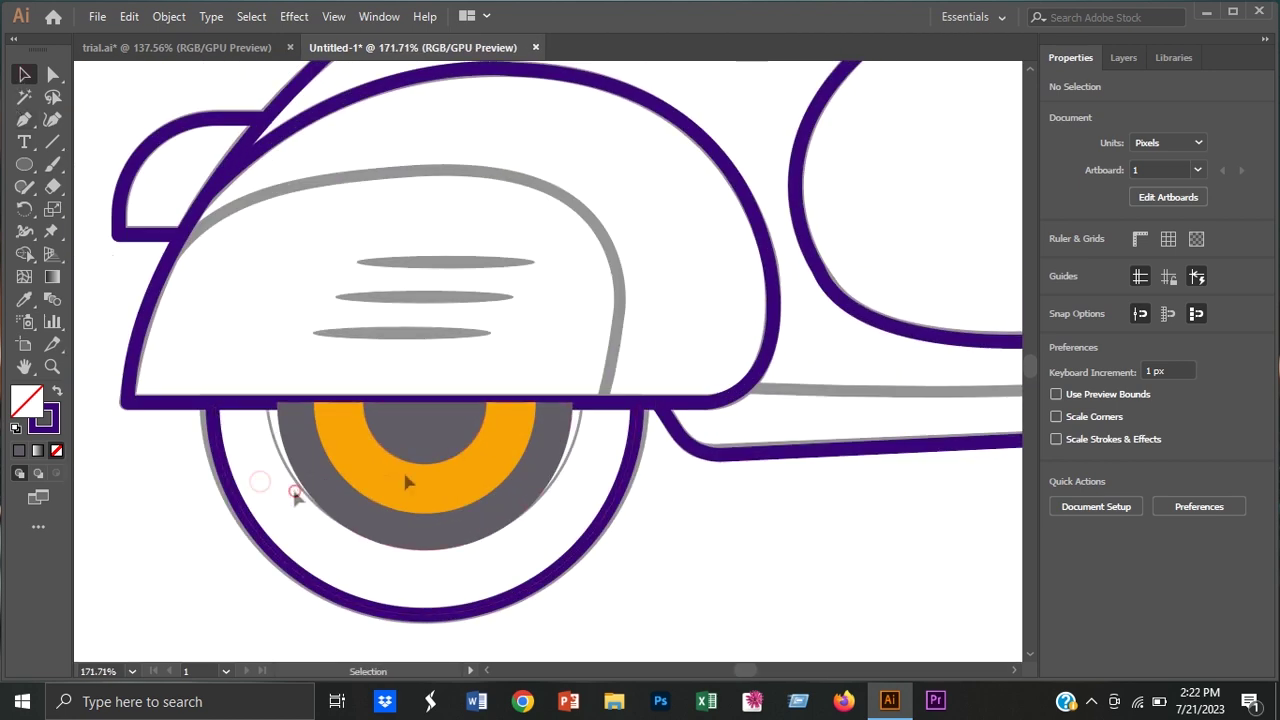
right_click(451, 452)
click(711, 391)
right_click(463, 458)
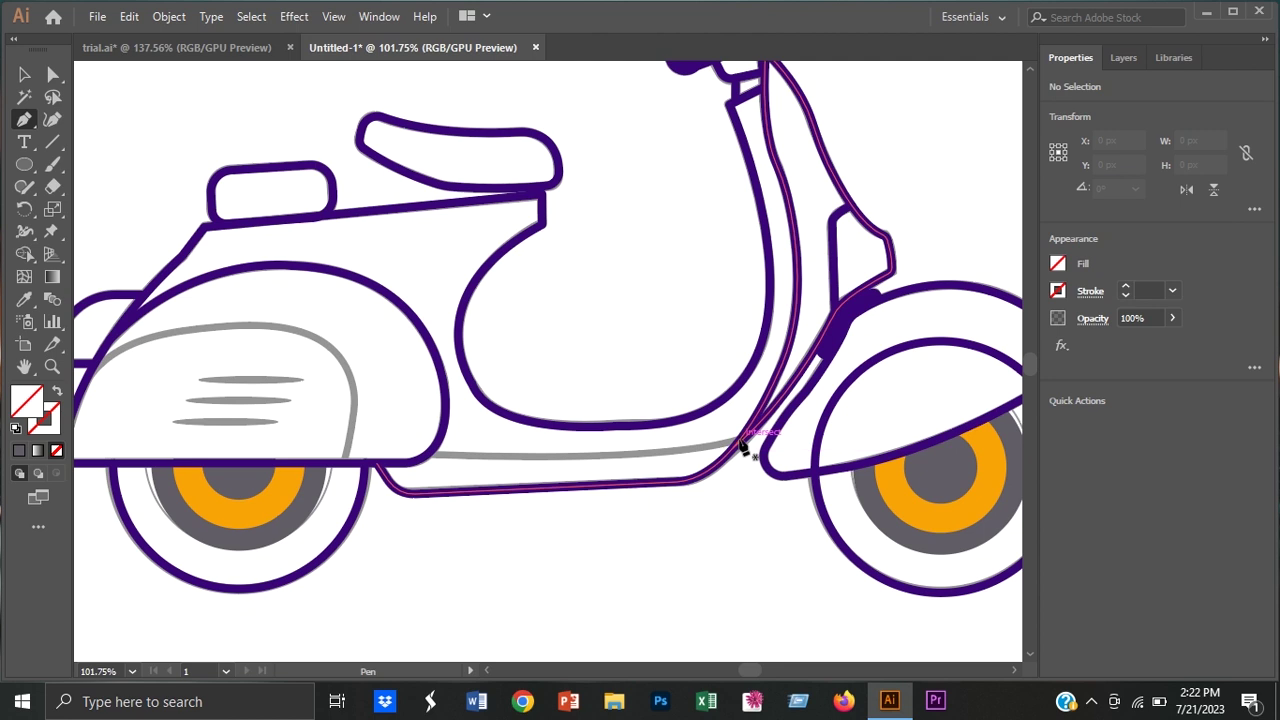
Step: Trace the footboard's lower line and the side-panel curve, then smooth the curve
click(742, 441)
drag(383, 459, 408, 470)
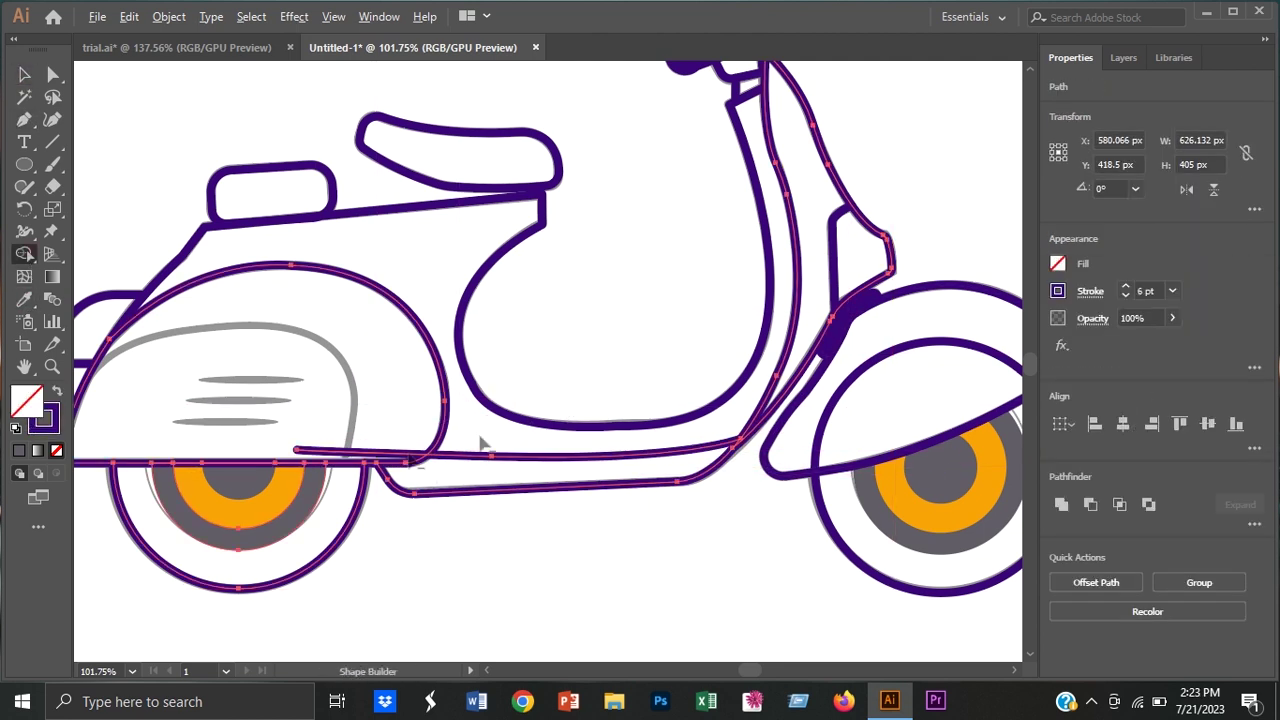
click(25, 120)
click(187, 411)
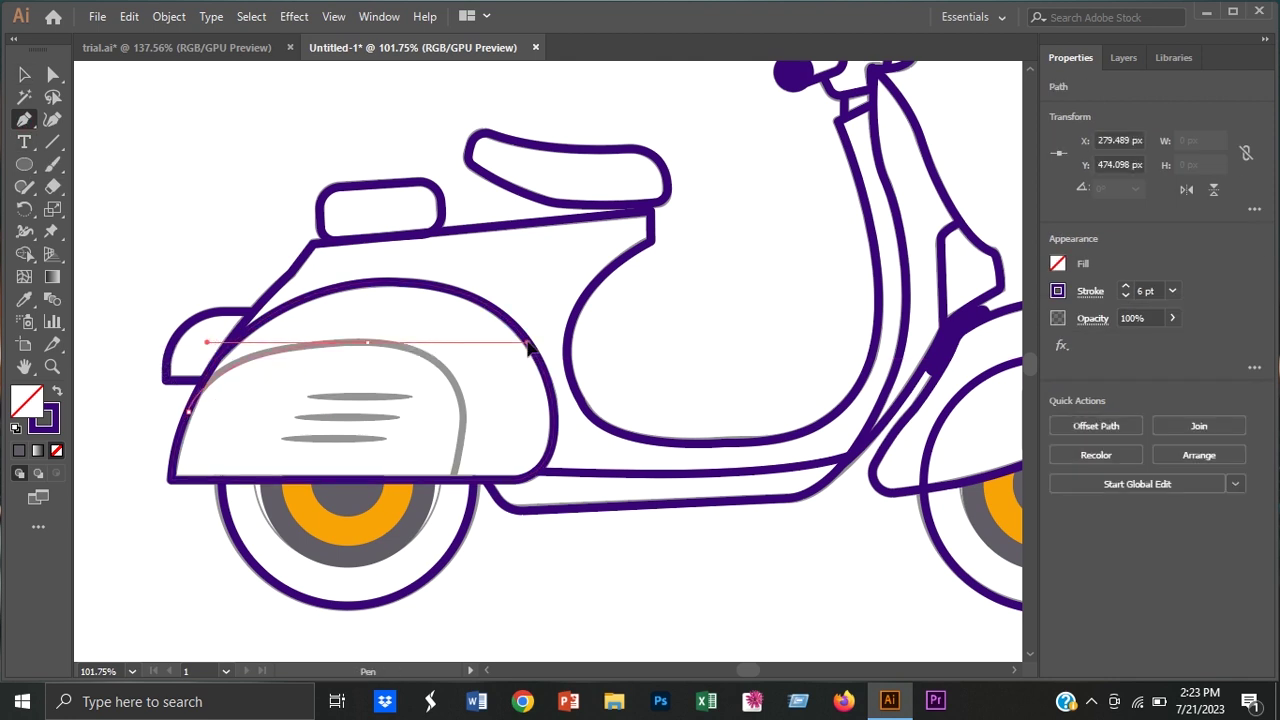
drag(462, 434, 457, 537)
click(52, 77)
drag(25, 187, 110, 234)
drag(445, 370, 435, 446)
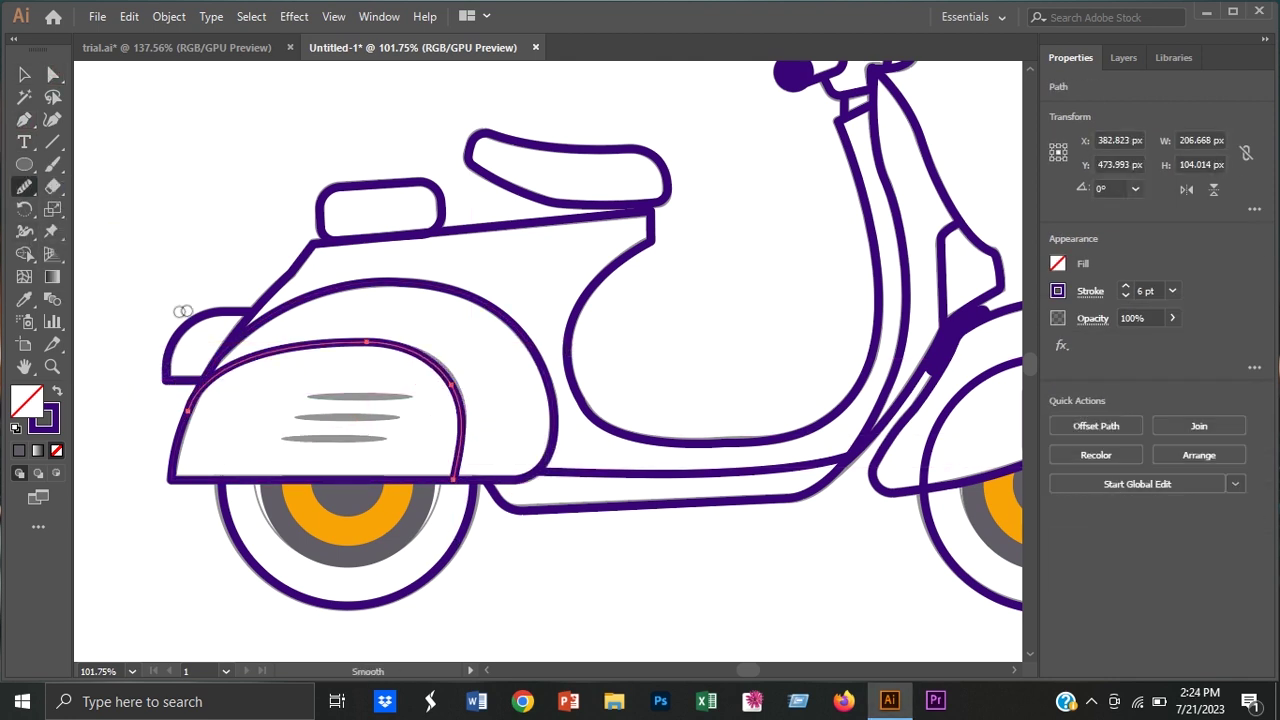
Step: Recolour the side stripes purple and copy one to make the third stripe
scroll(345, 311, down, 2)
scroll(160, 382, up, 5)
scroll(580, 337, down, 3)
key(v)
click(433, 372)
drag(433, 372, 410, 422)
scroll(450, 350, down, 3)
scroll(510, 288, down, 1)
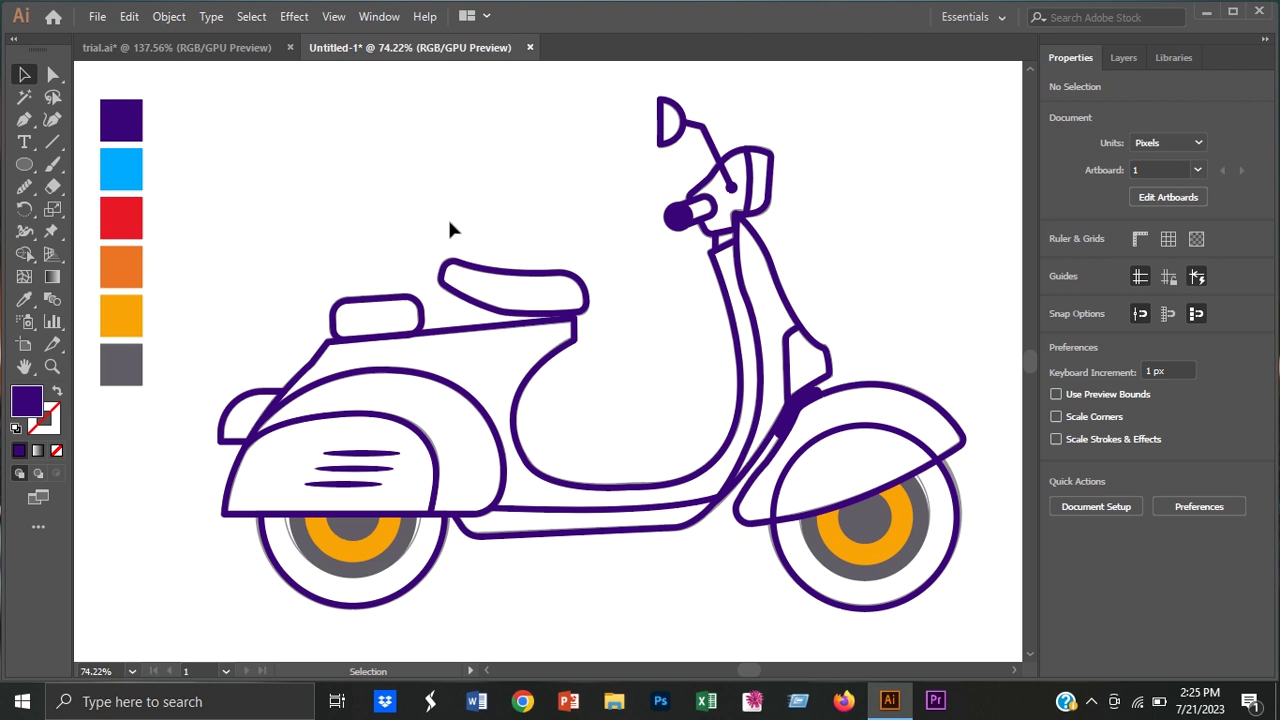
Step: Compare against the trial.ai reference drawing and select the whole scooter
click(177, 47)
click(410, 47)
click(850, 430)
drag(283, 131, 908, 424)
Step: Add a layer named color below the outline layer and switch to the Eyedropper
click(820, 260)
click(1134, 57)
key(ctrl+l)
double_click(1160, 86)
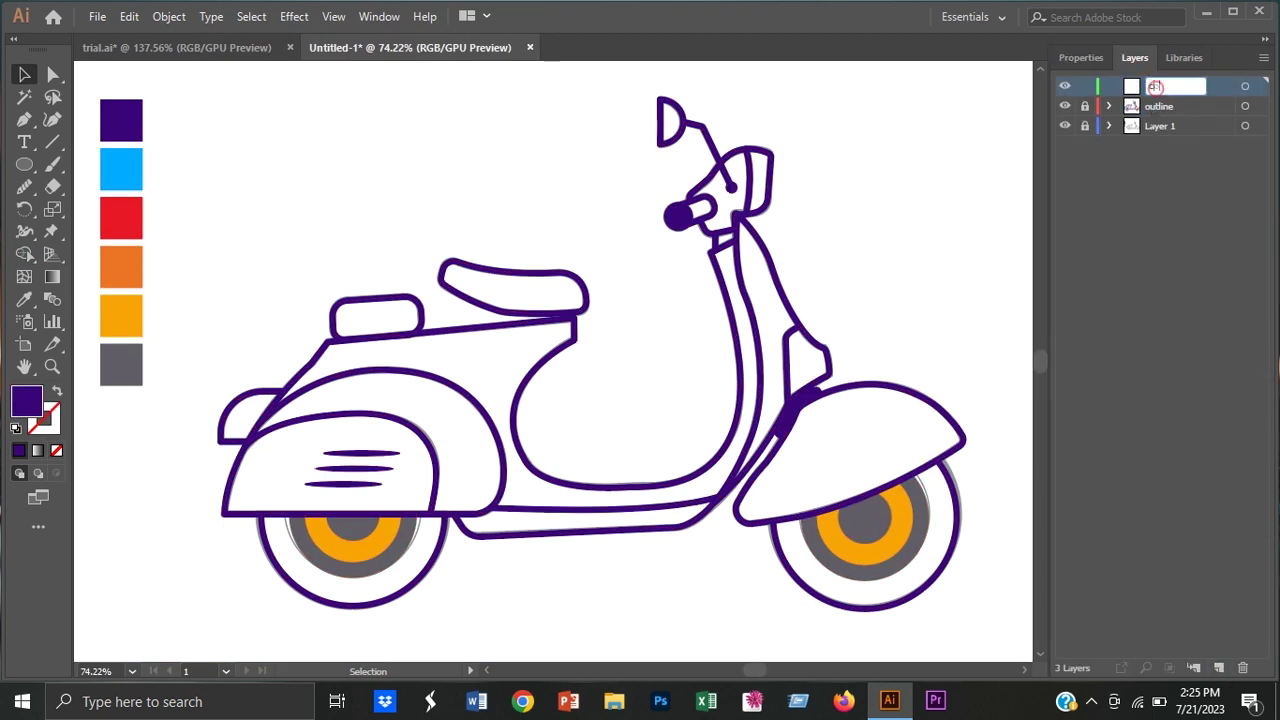
text(color)
drag(1182, 86, 1190, 108)
key(i)
click(125, 173)
scroll(650, 195, up, 3)
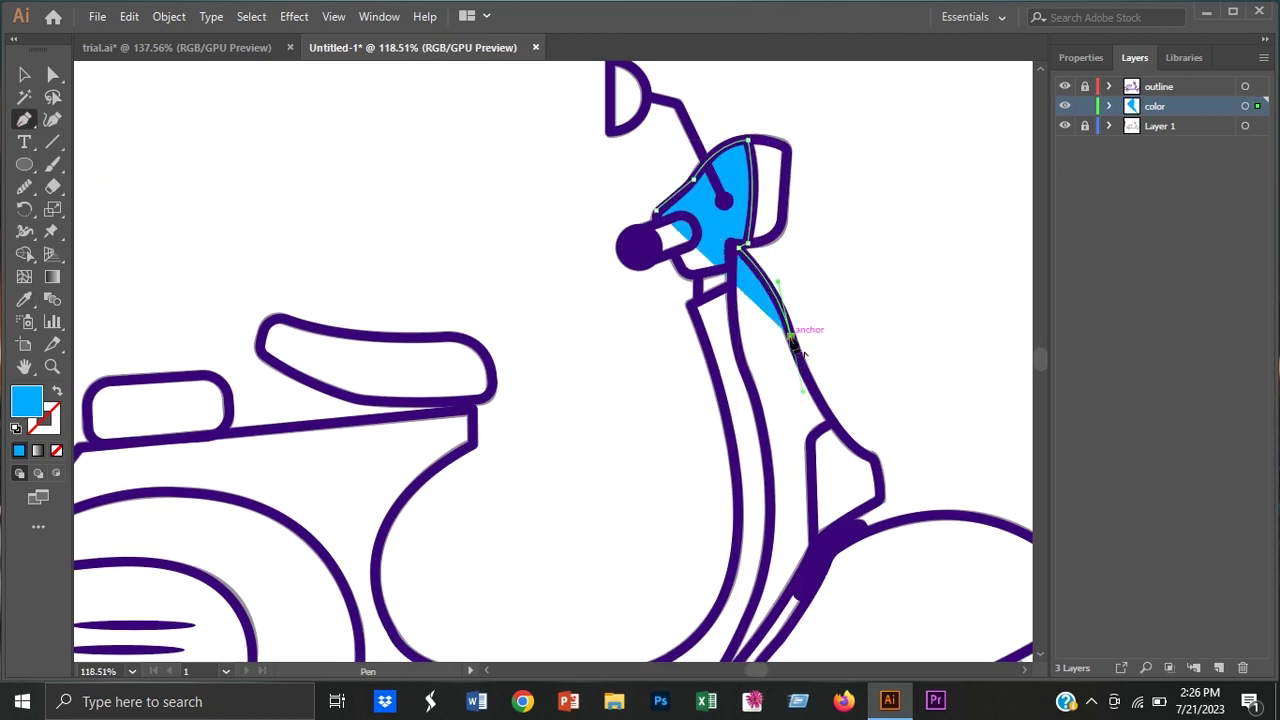
Step: Trace the blue fill from the handlebar down the neck and around the front fender
drag(800, 355, 640, 285)
drag(718, 388, 762, 418)
click(718, 388)
click(720, 432)
click(700, 462)
drag(862, 464, 940, 510)
scroll(940, 510, down, 3)
click(832, 437)
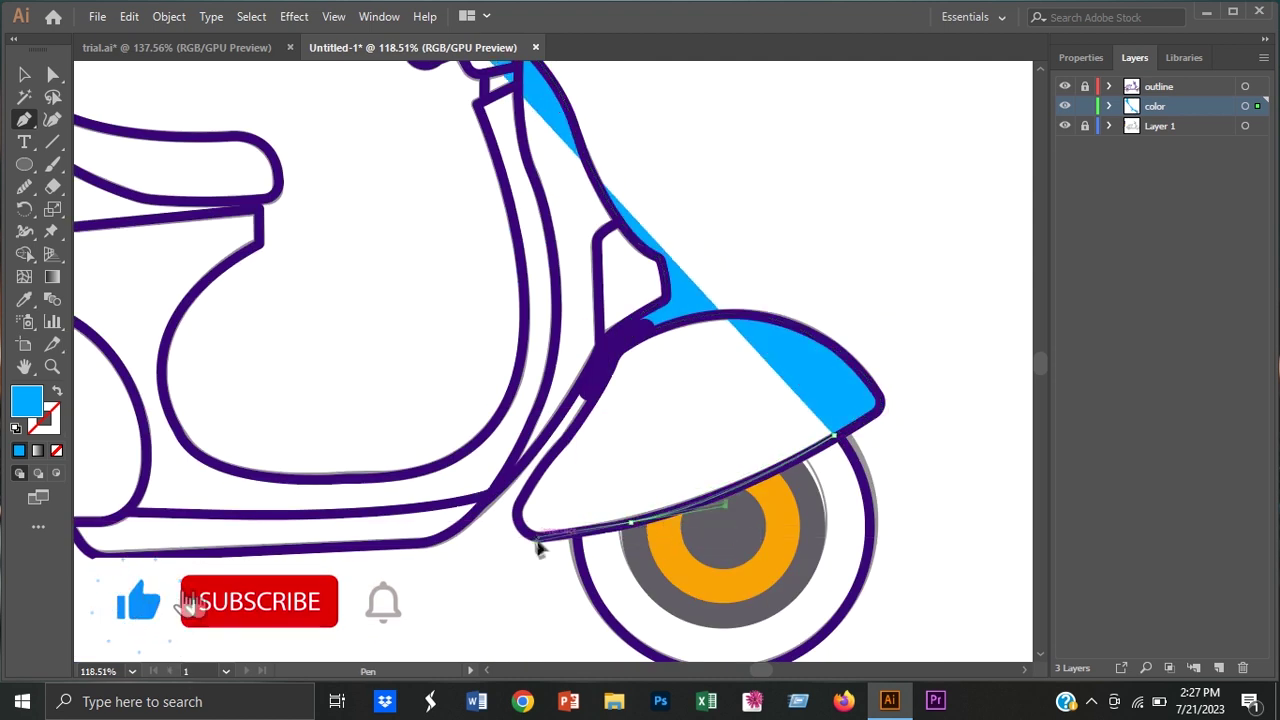
click(630, 522)
click(517, 513)
click(557, 452)
Step: Extend the blue fill up the leg shield, along the lower body and seat-to-footboard curve
click(600, 380)
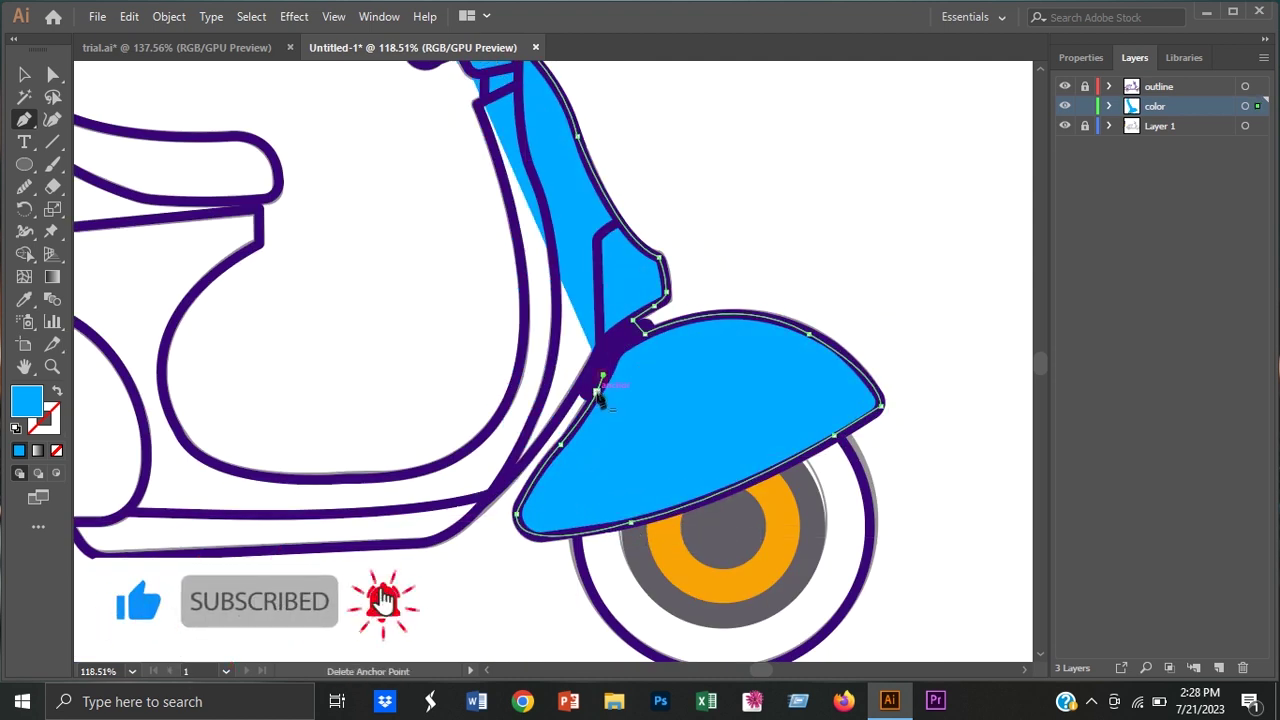
scroll(430, 525, left, 5)
click(471, 500)
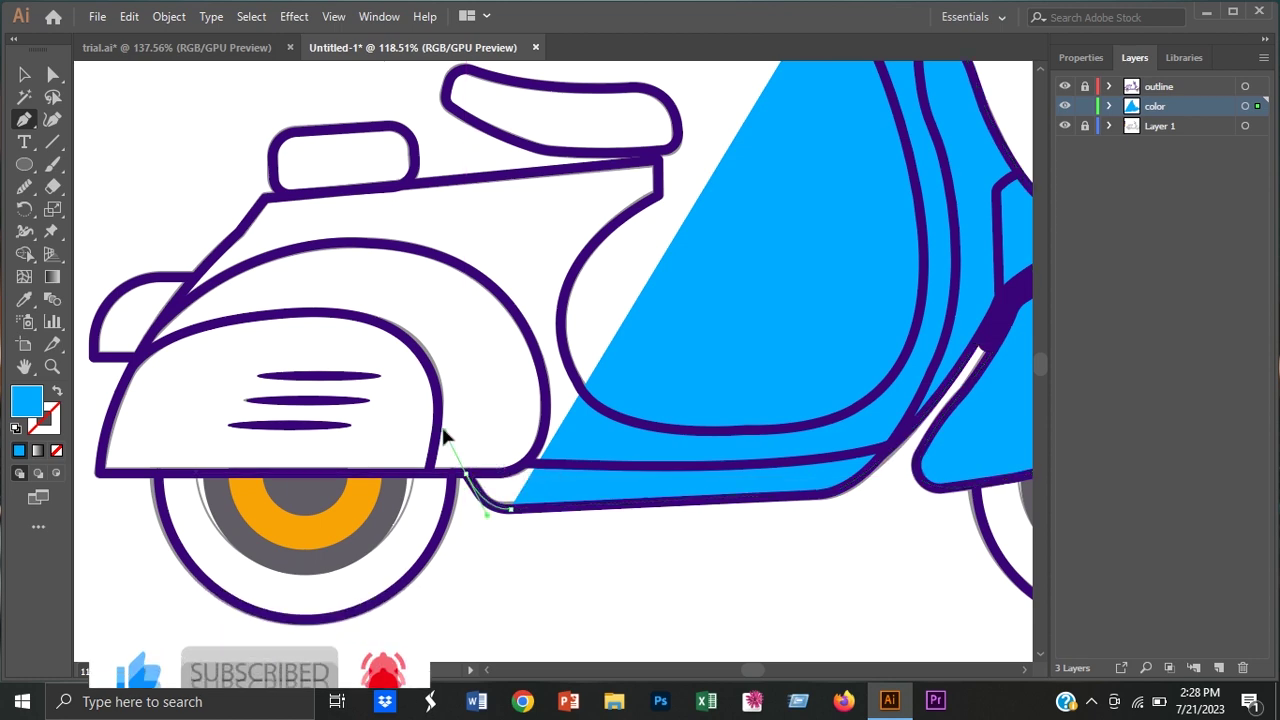
scroll(443, 428, left, 2)
scroll(282, 494, up, 3)
drag(428, 288, 494, 208)
scroll(494, 208, right, 3)
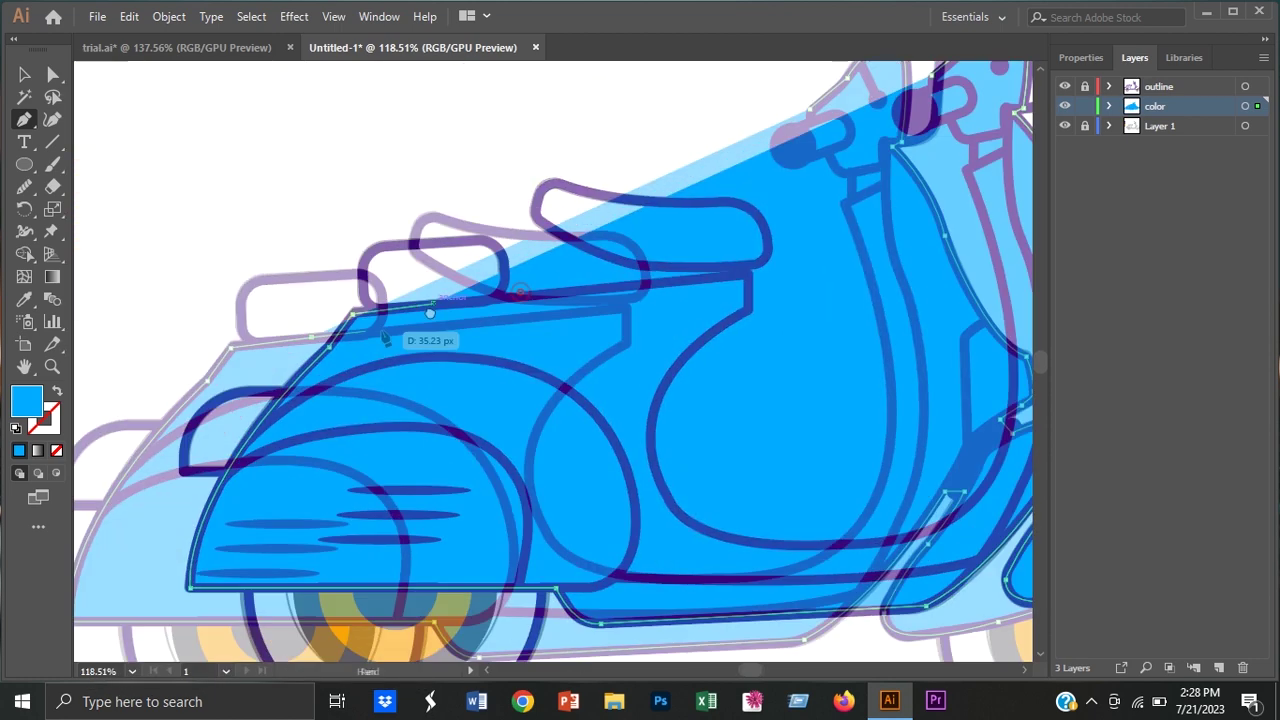
drag(530, 480, 540, 575)
Step: Continue the blue fill up the leg shield and neck to just under the headset
scroll(614, 457, down, 3)
scroll(620, 452, right, 3)
click(620, 452)
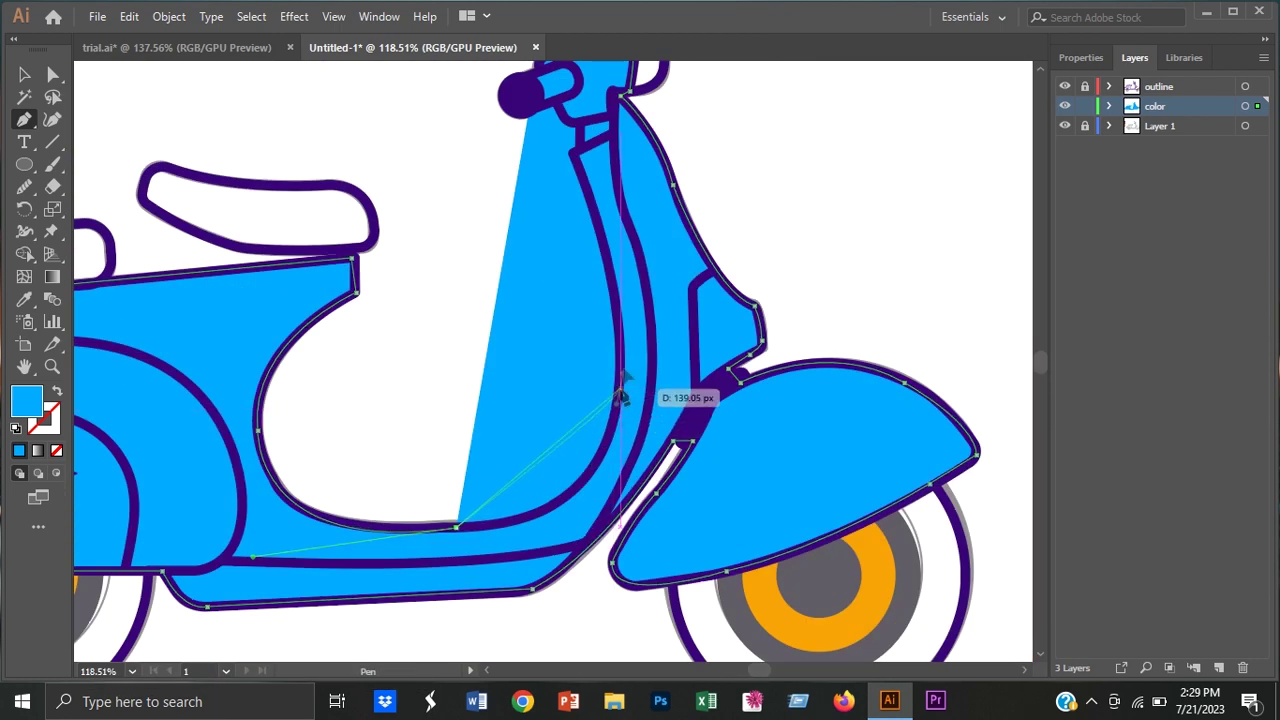
drag(623, 386, 648, 493)
click(600, 292)
click(608, 264)
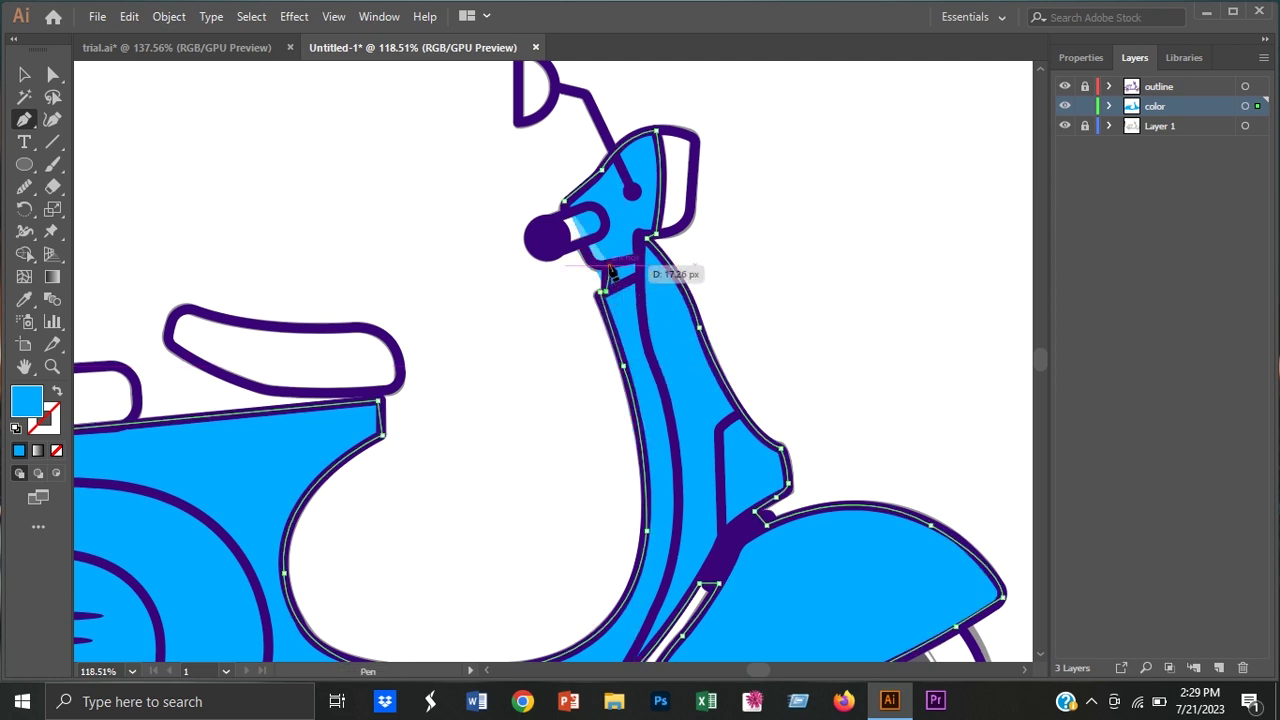
scroll(606, 225, up, 3)
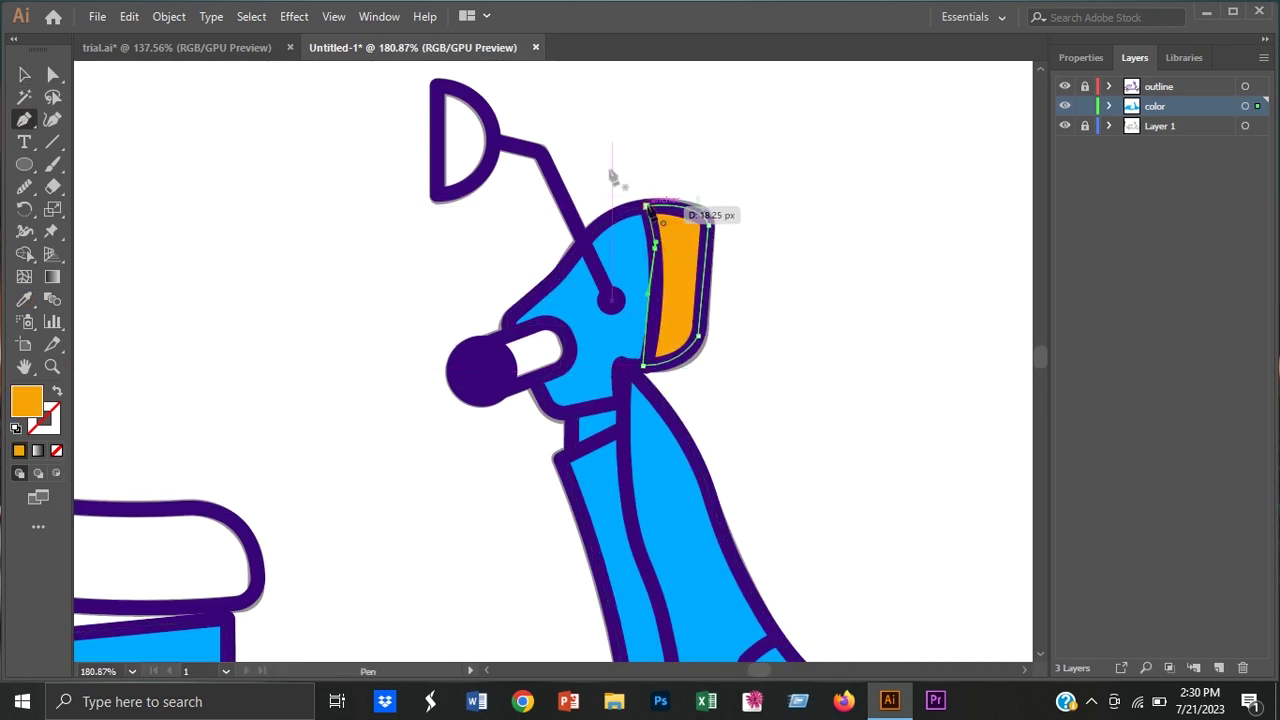
Step: Draw a grey fill shape for the handgrip near the mirror
click(520, 183)
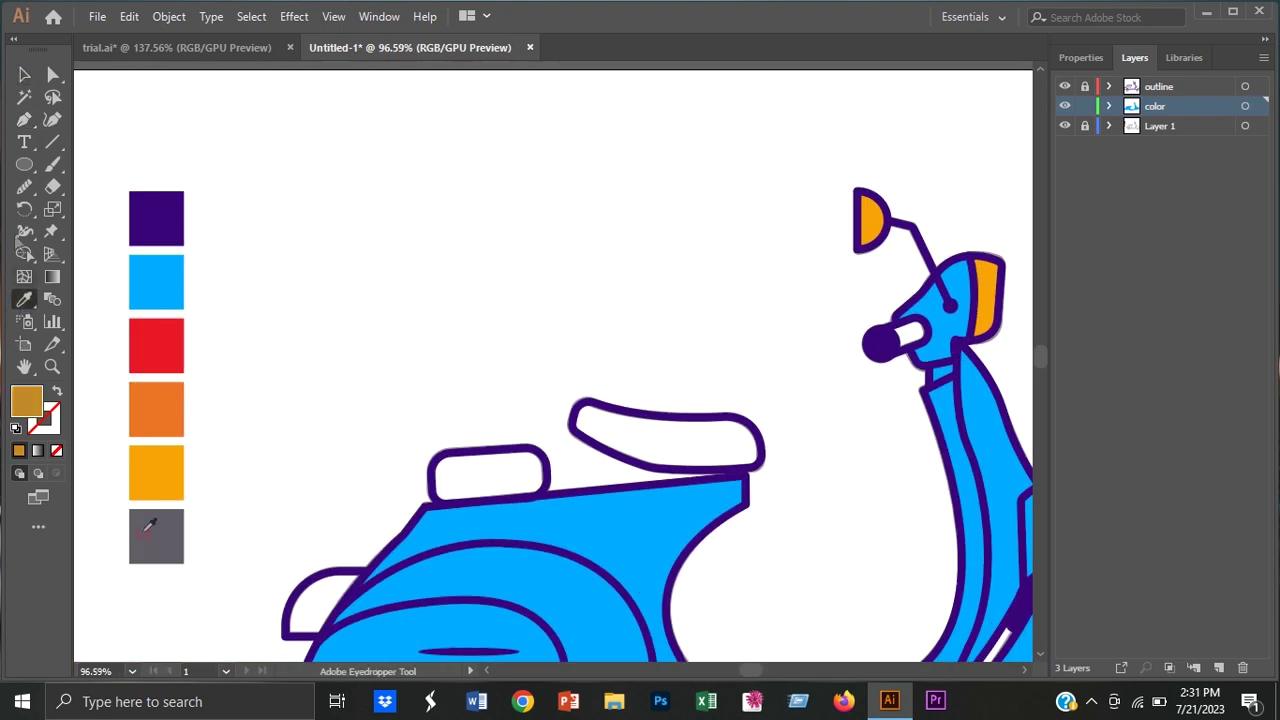
click(596, 372)
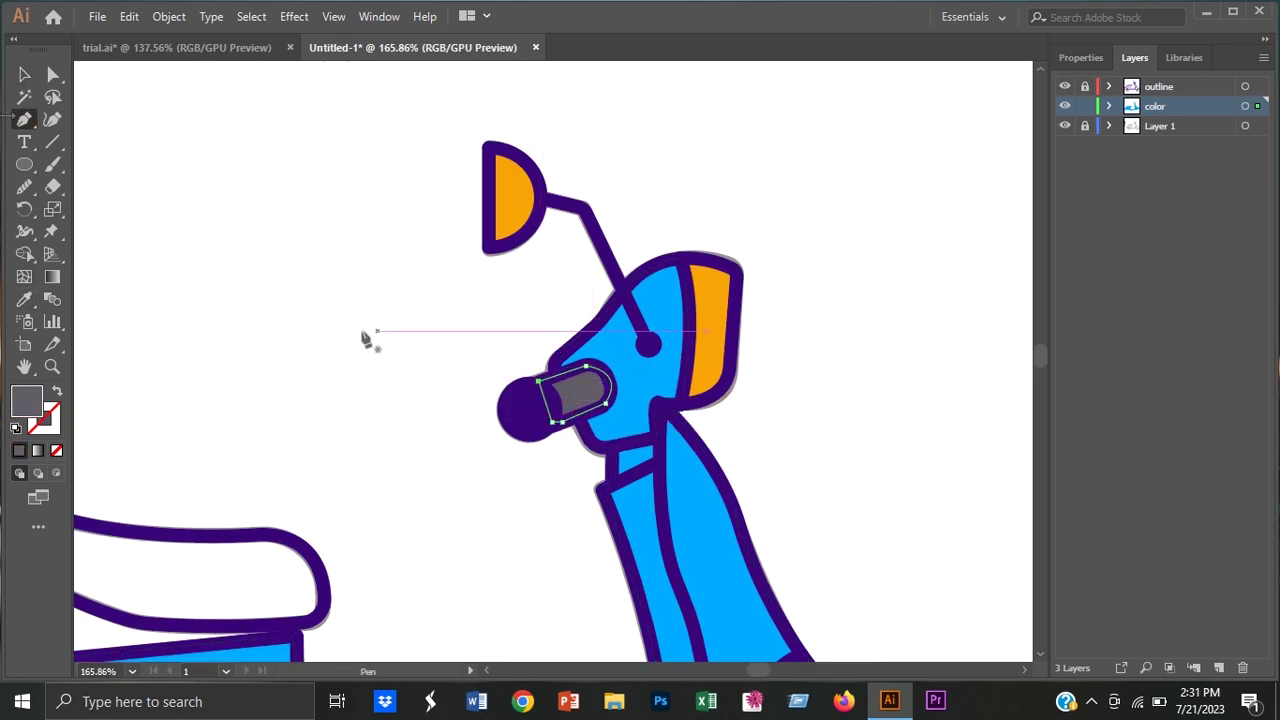
drag(366, 340, 412, 340)
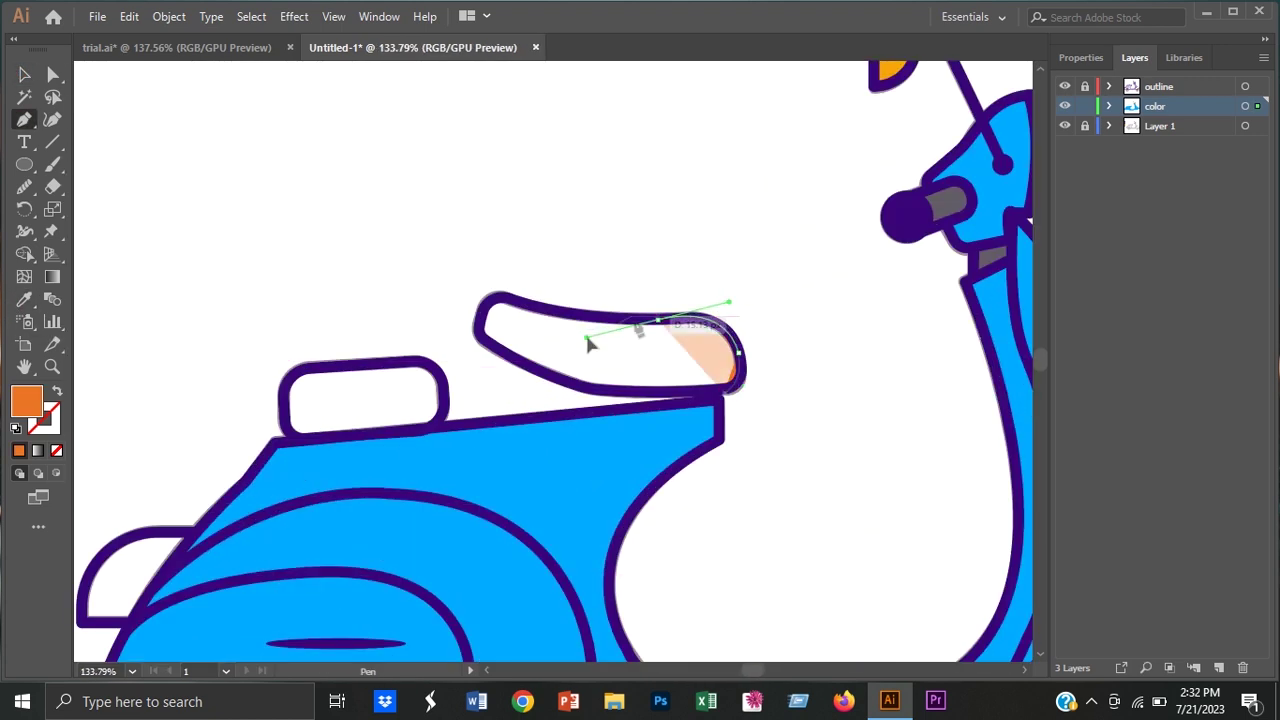
Step: Trace and close an orange fill around the seat
click(500, 298)
click(481, 345)
click(727, 392)
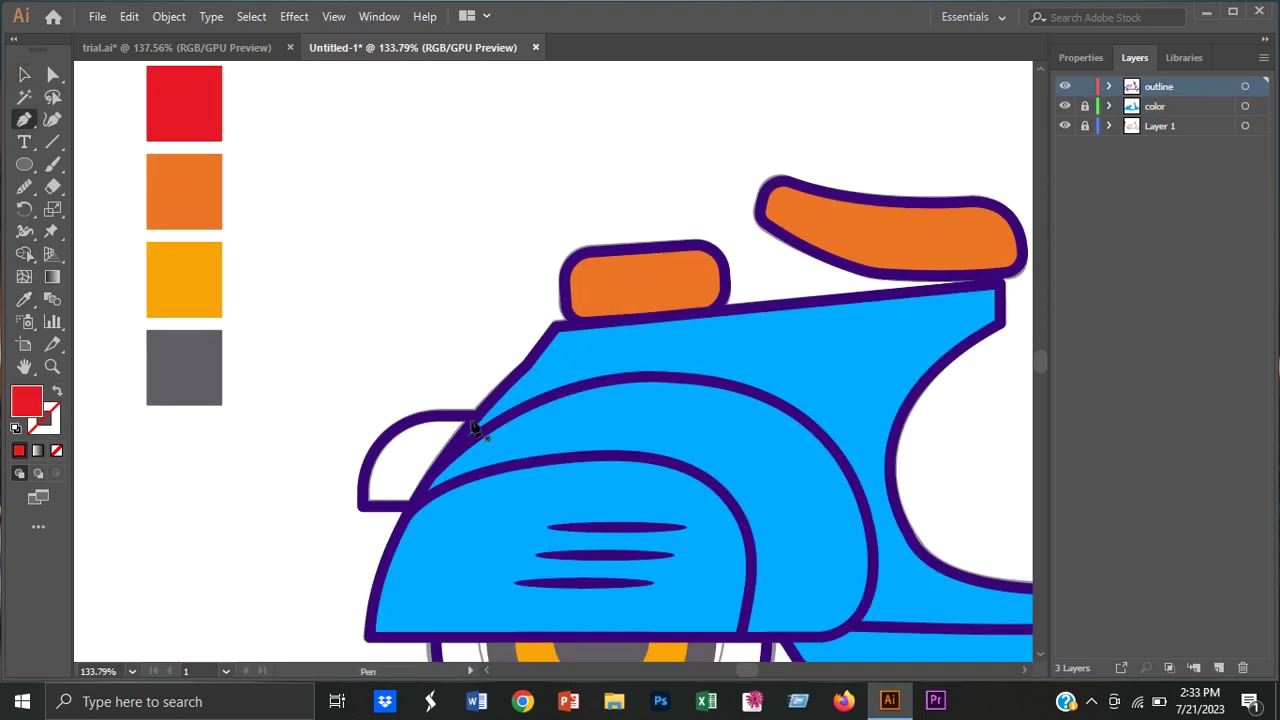
Step: Close the red taillight shape and select the rear wheel hub
click(361, 506)
key(v)
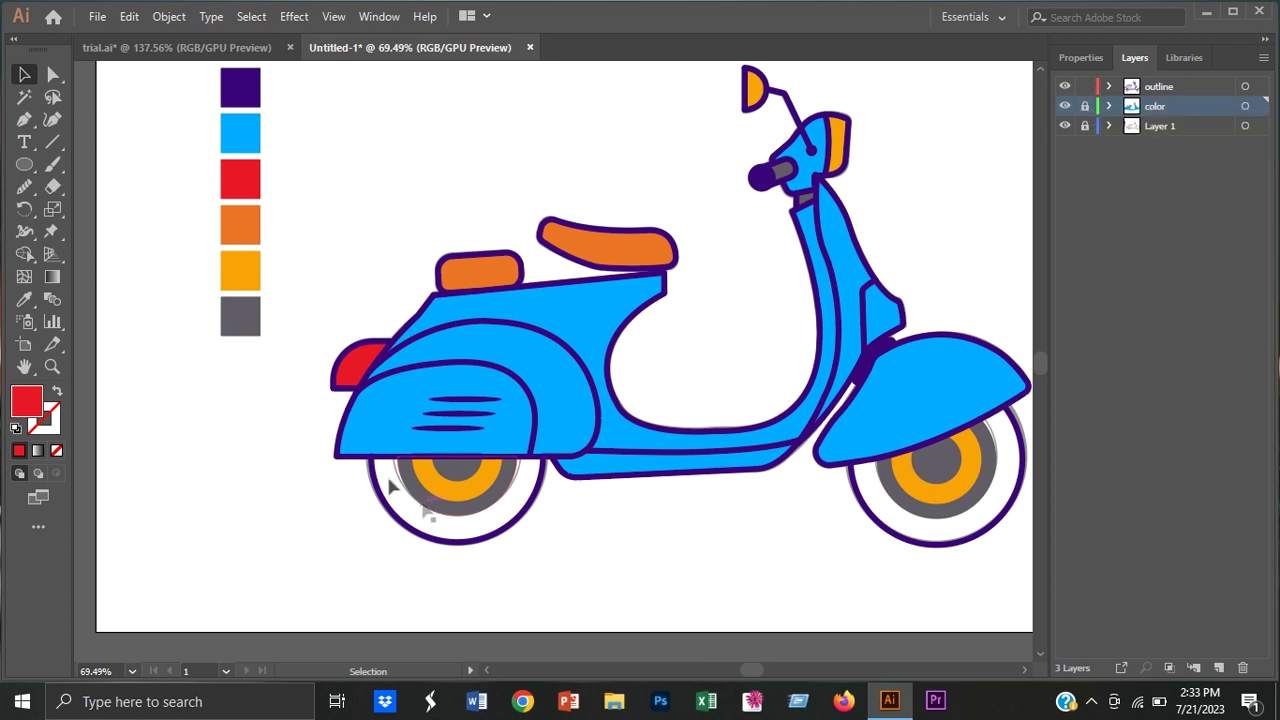
click(428, 506)
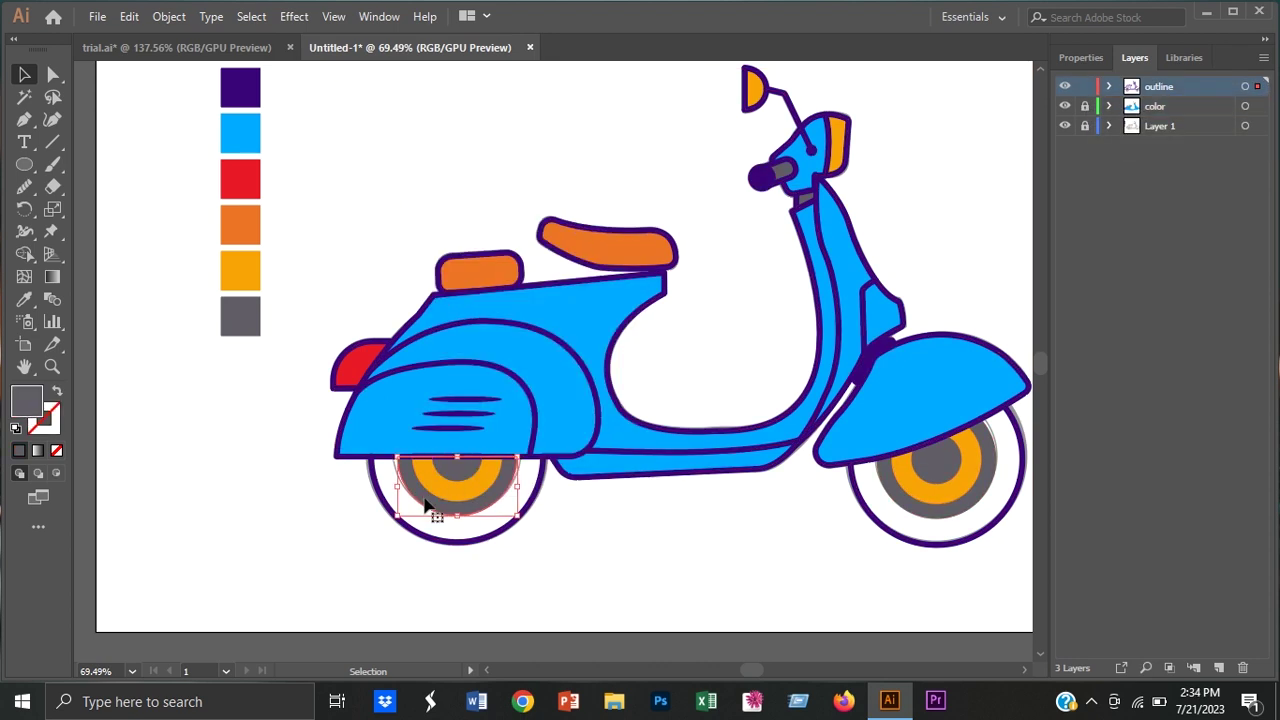
Step: Sample the grey swatch and draw closed grey fills over the rear and front tyres
click(975, 520)
key(i)
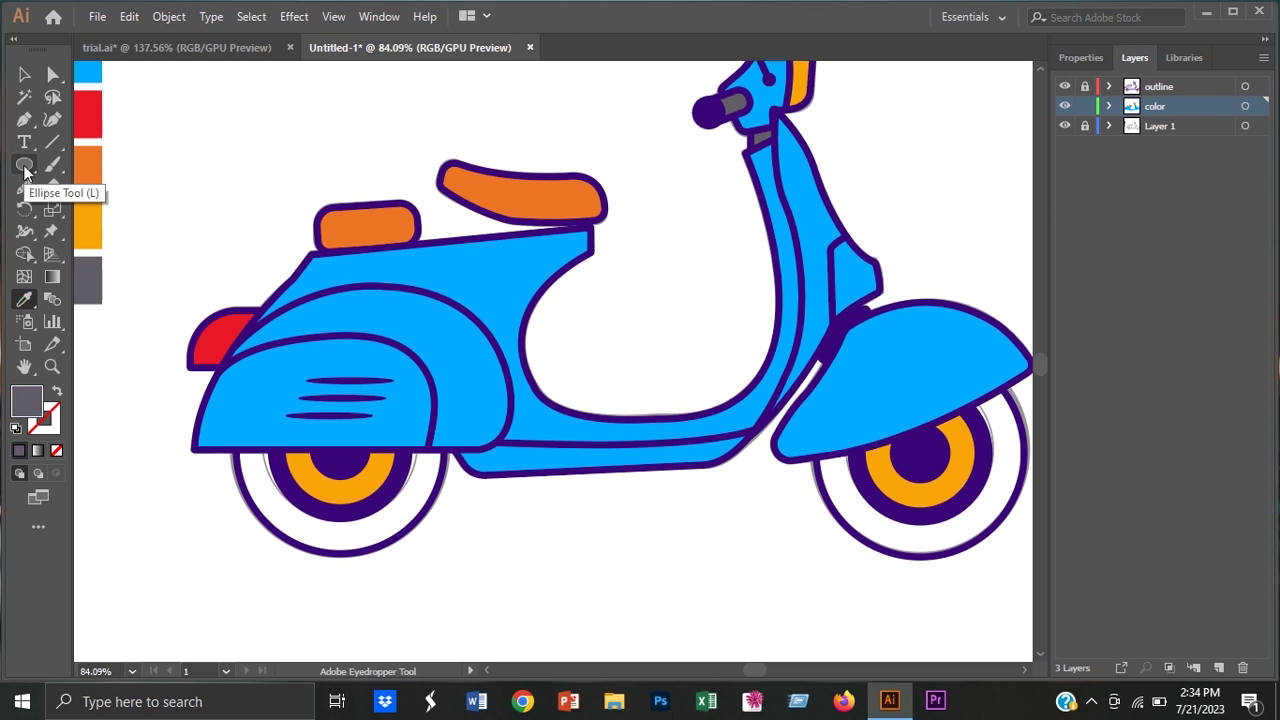
drag(248, 497, 285, 457)
click(443, 452)
scroll(457, 451, right, 5)
drag(645, 538, 744, 467)
drag(492, 480, 493, 457)
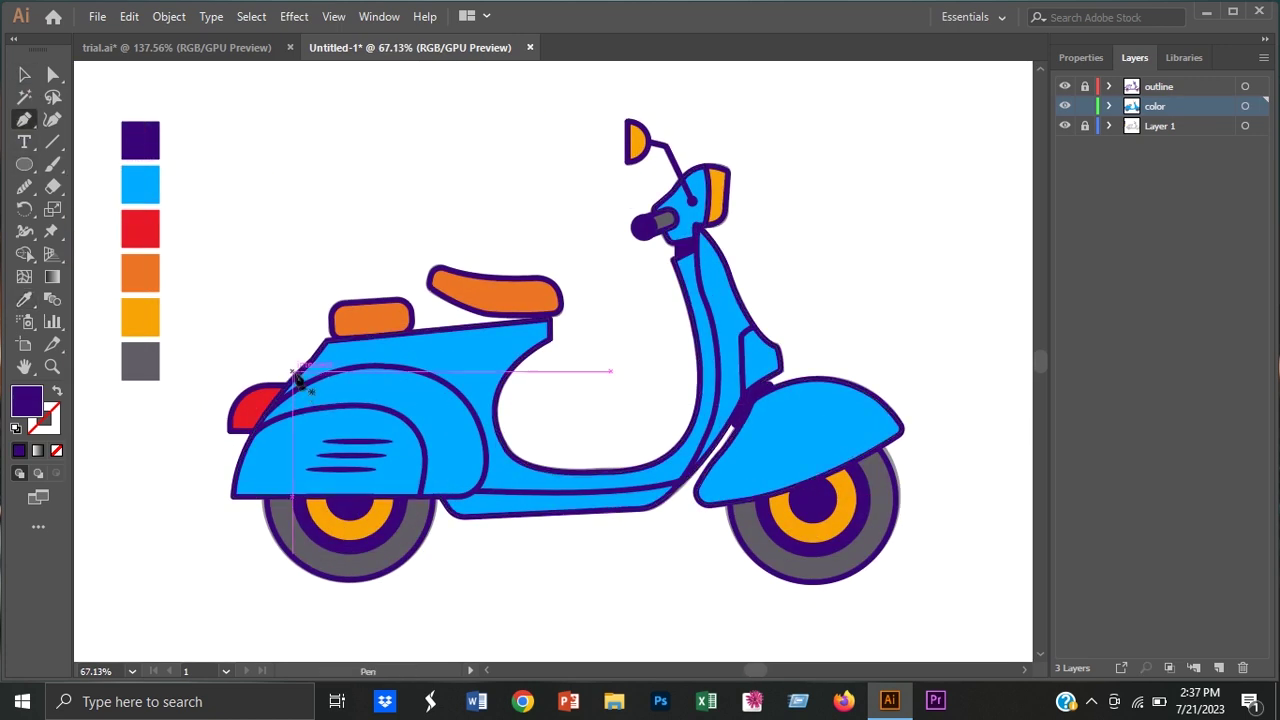
Step: Draw a darker blue shadow shape over the rear body down to the rear wheel
click(300, 372)
drag(440, 497, 542, 501)
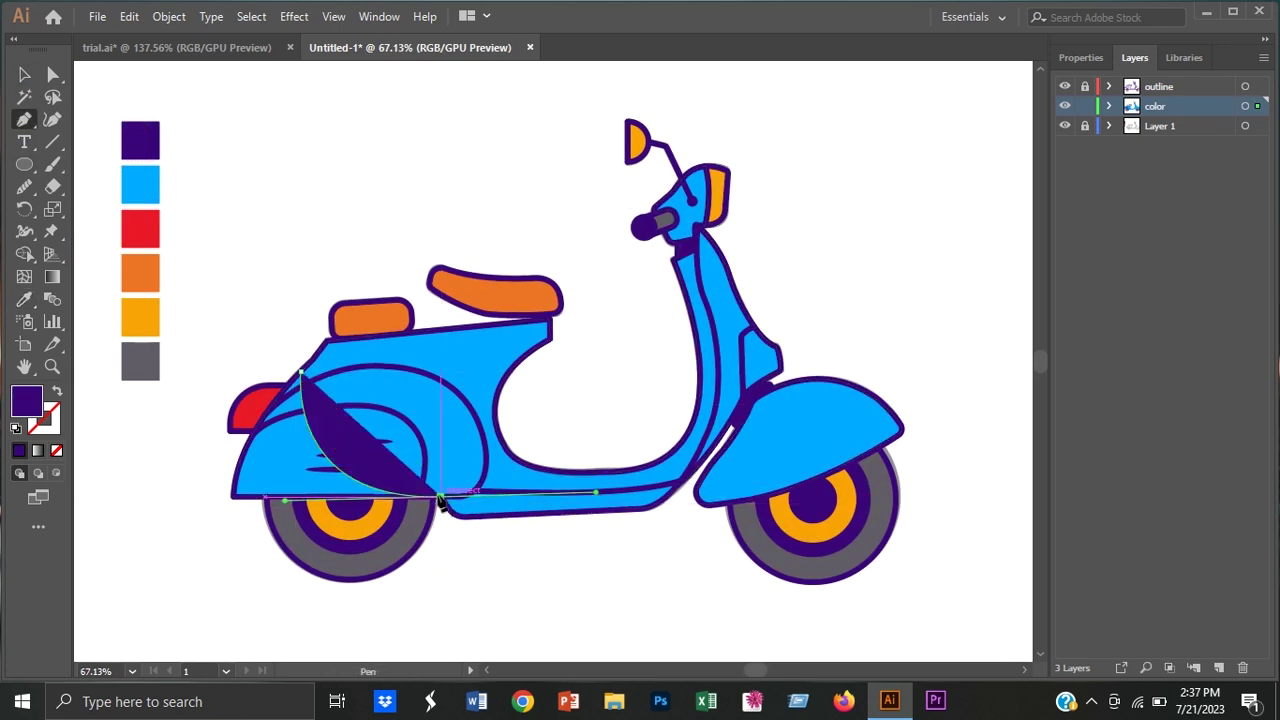
click(486, 450)
click(622, 508)
click(578, 552)
click(392, 580)
click(180, 543)
click(243, 446)
click(235, 372)
Step: Send the rear shadow behind the outlines and trim off the part overlapping the wheel
key(ctrl+shift+bracketleft)
key(shift+m)
drag(420, 560, 286, 537)
key(v)
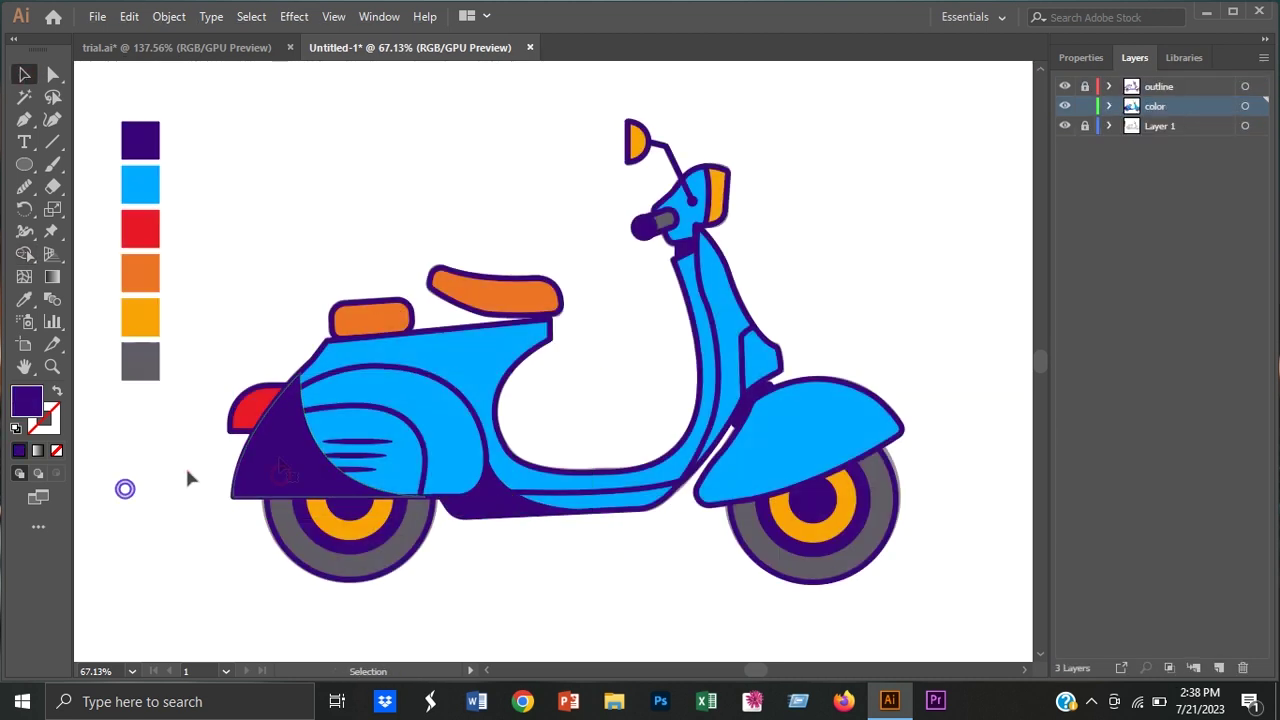
click(255, 470)
Step: Add a triangular darker blue shadow on the front mudguard
key(p)
drag(750, 405, 836, 451)
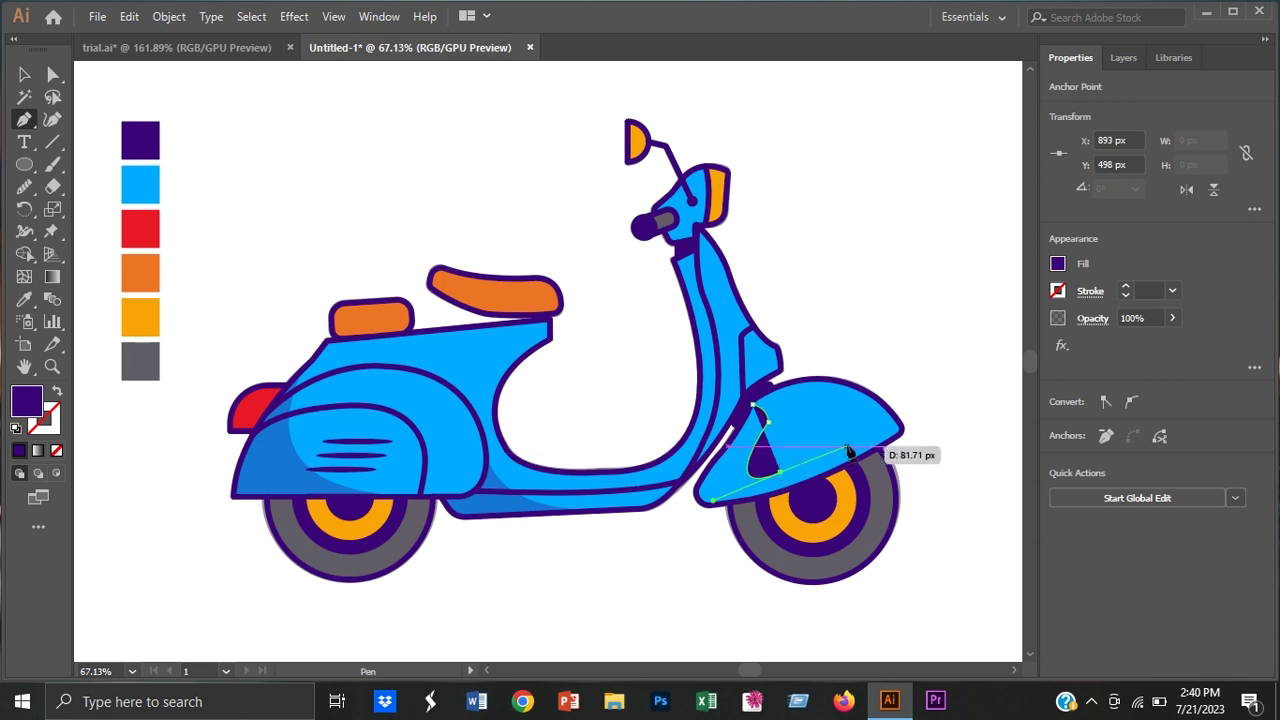
click(688, 500)
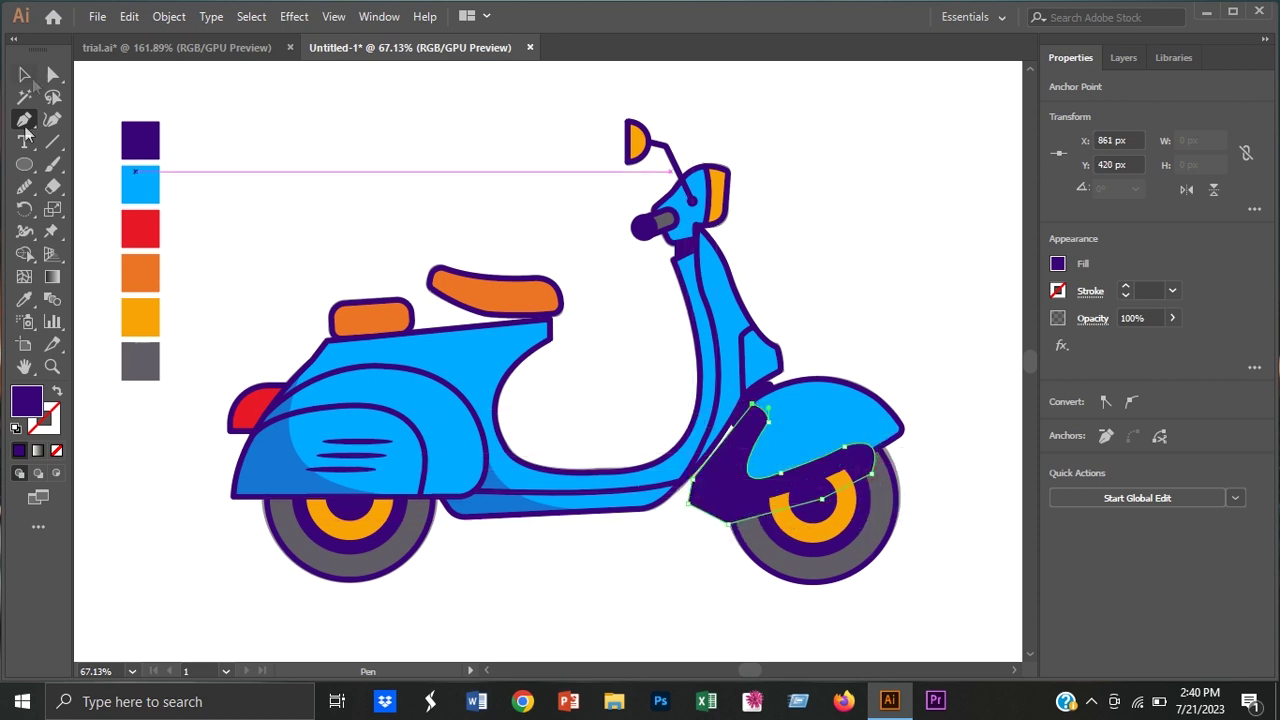
click(752, 405)
key(a)
key(v)
key(ctrl+a)
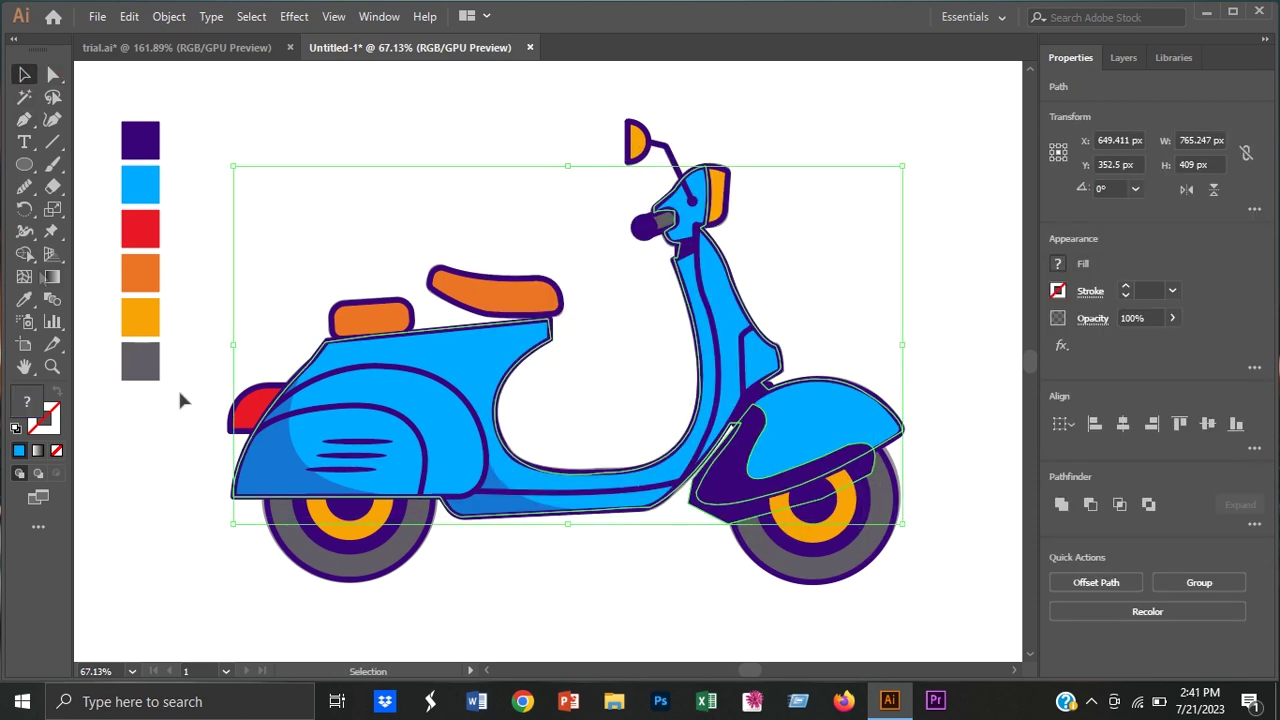
click(720, 490)
click(951, 286)
Step: Draw a curved darker blue shadow running up the front steering column
key(p)
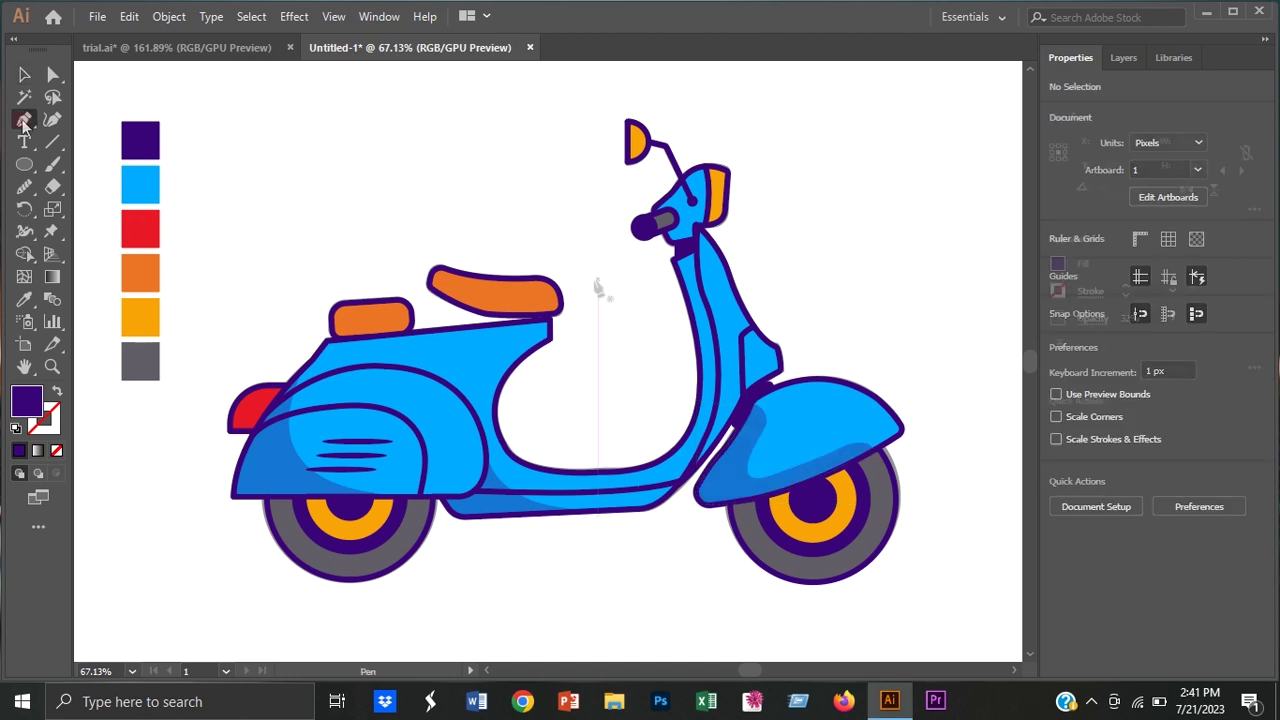
click(697, 417)
scroll(704, 300, up, 3)
drag(724, 432, 720, 415)
click(717, 404)
click(709, 383)
drag(698, 336, 698, 318)
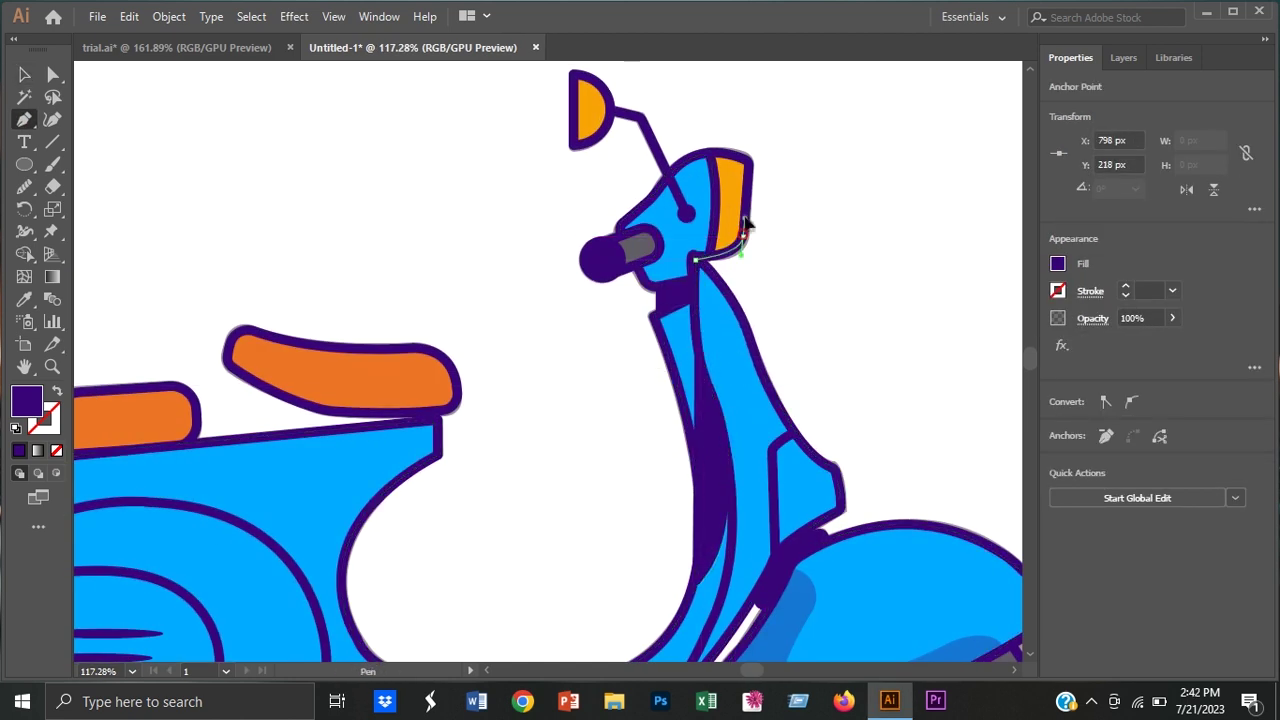
click(745, 215)
click(705, 222)
click(667, 218)
click(672, 290)
scroll(714, 323, down, 3)
click(703, 430)
key(a)
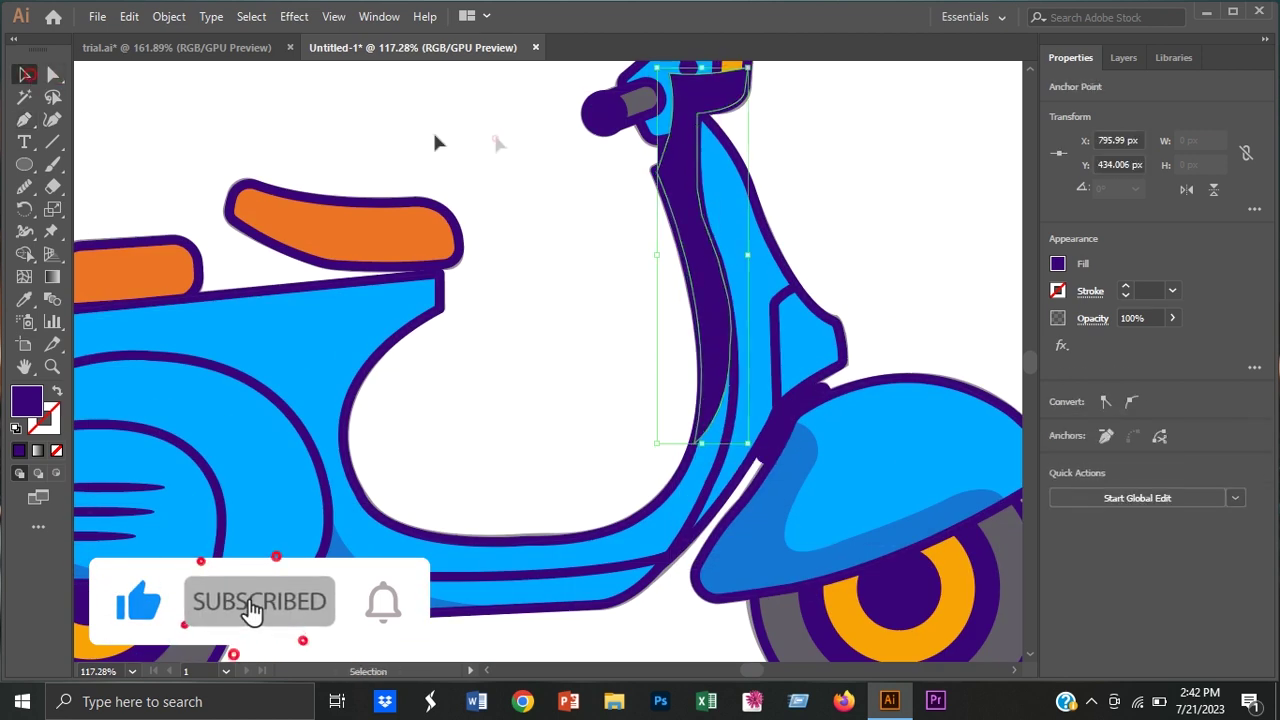
Step: Add a Polygon triangle shadow stretched across the side panel
click(25, 75)
key(ctrl+0)
click(25, 165)
click(114, 229)
click(591, 385)
drag(465, 385, 521, 409)
key(v)
drag(508, 364, 490, 395)
key(v)
click(928, 297)
Step: Begin a shadow path along the big seat's lower edge
click(710, 230)
key(p)
click(413, 296)
click(483, 343)
drag(567, 300, 576, 330)
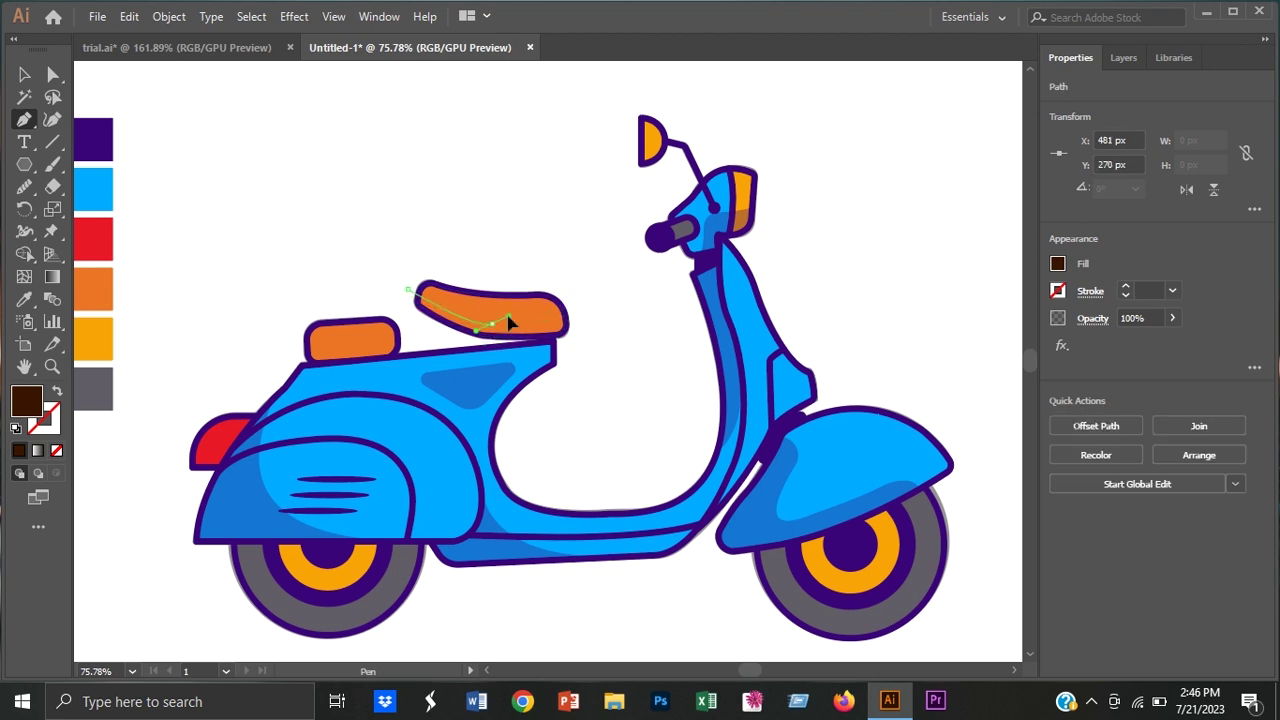
Step: Trim the big seat's shadow to the seat shape and set it to 32% opacity
click(269, 166)
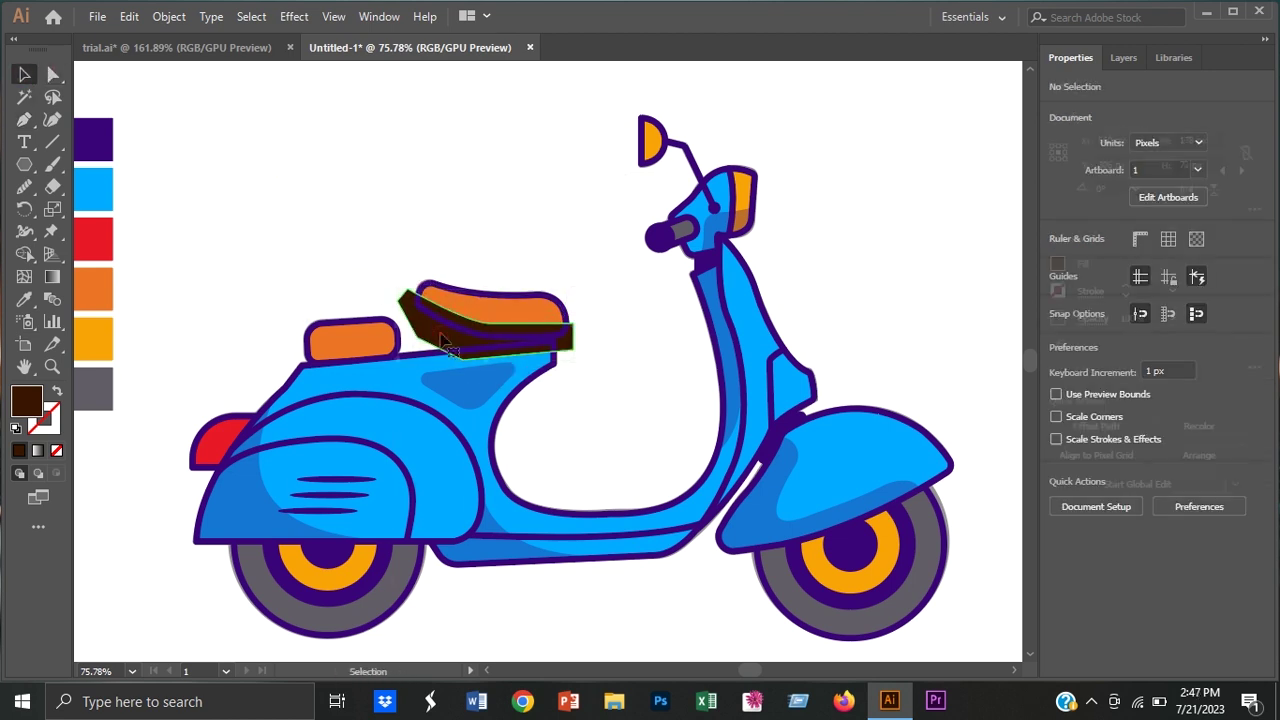
drag(580, 280, 465, 348)
key(shift+m)
alt+click(465, 348)
key(v)
click(1172, 318)
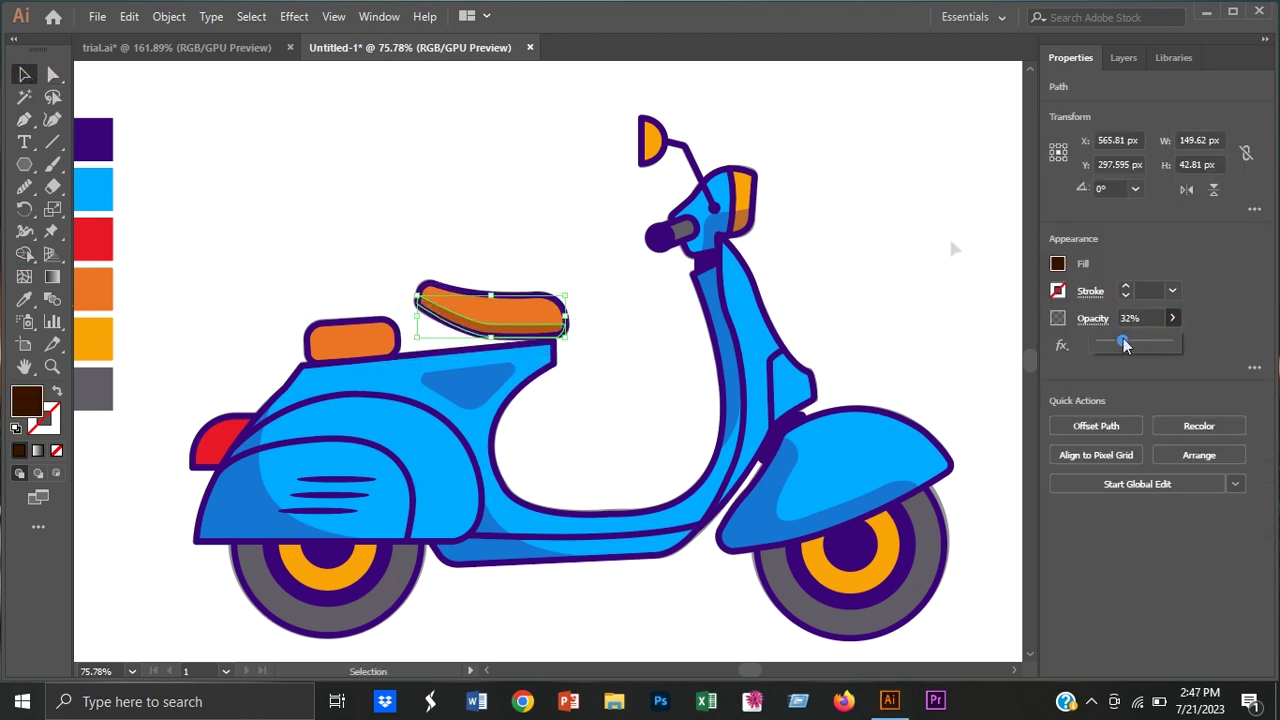
click(300, 178)
Step: Draw a matching shadow band along the small rear seat's lower edge
key(p)
click(308, 343)
click(357, 349)
click(285, 362)
key(a)
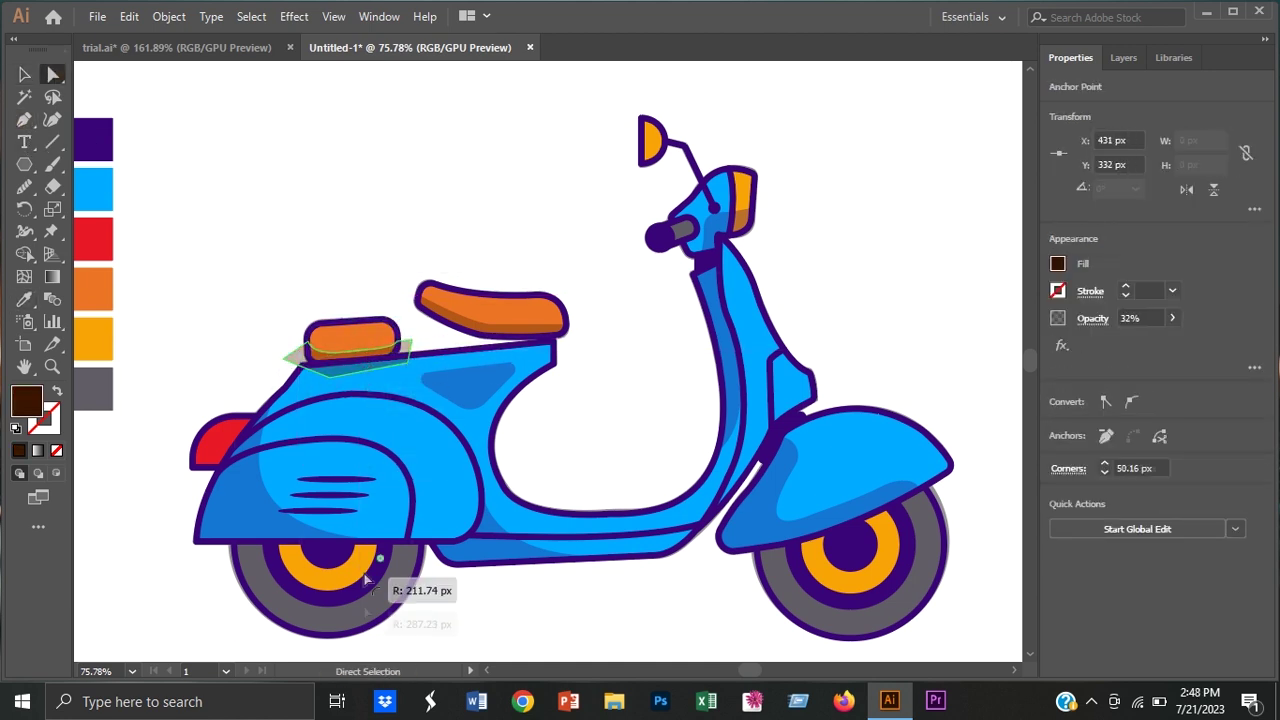
scroll(371, 457, down, 2)
key(v)
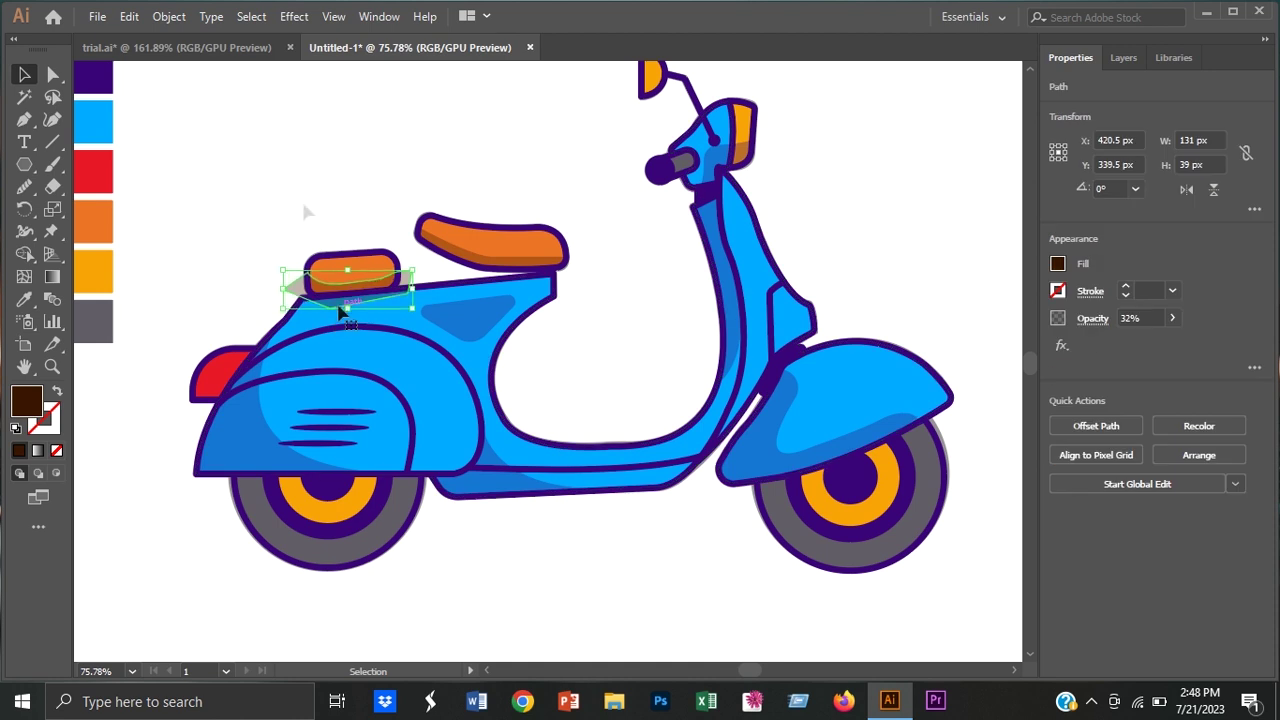
key(v)
click(297, 194)
click(355, 275)
scroll(341, 300, up, 5)
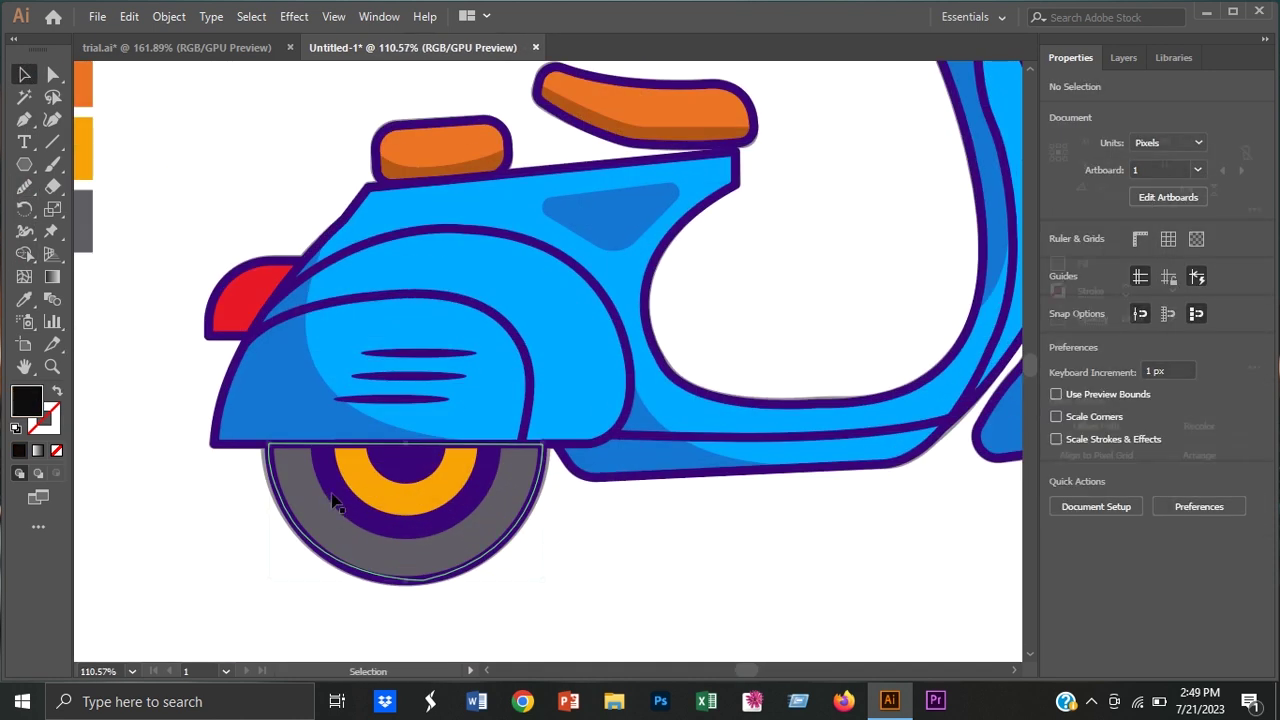
Step: Draw a curved highlight arc on the rear tyre at 50% opacity
drag(457, 570, 584, 553)
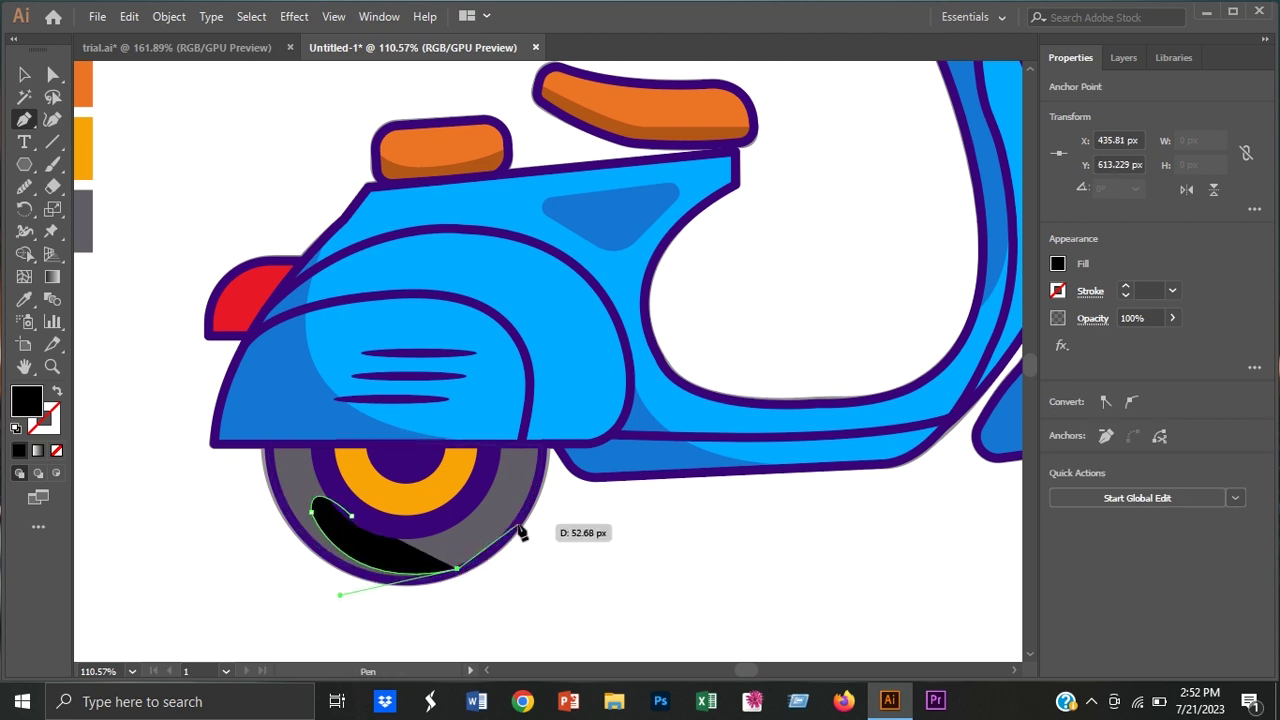
drag(517, 523, 535, 510)
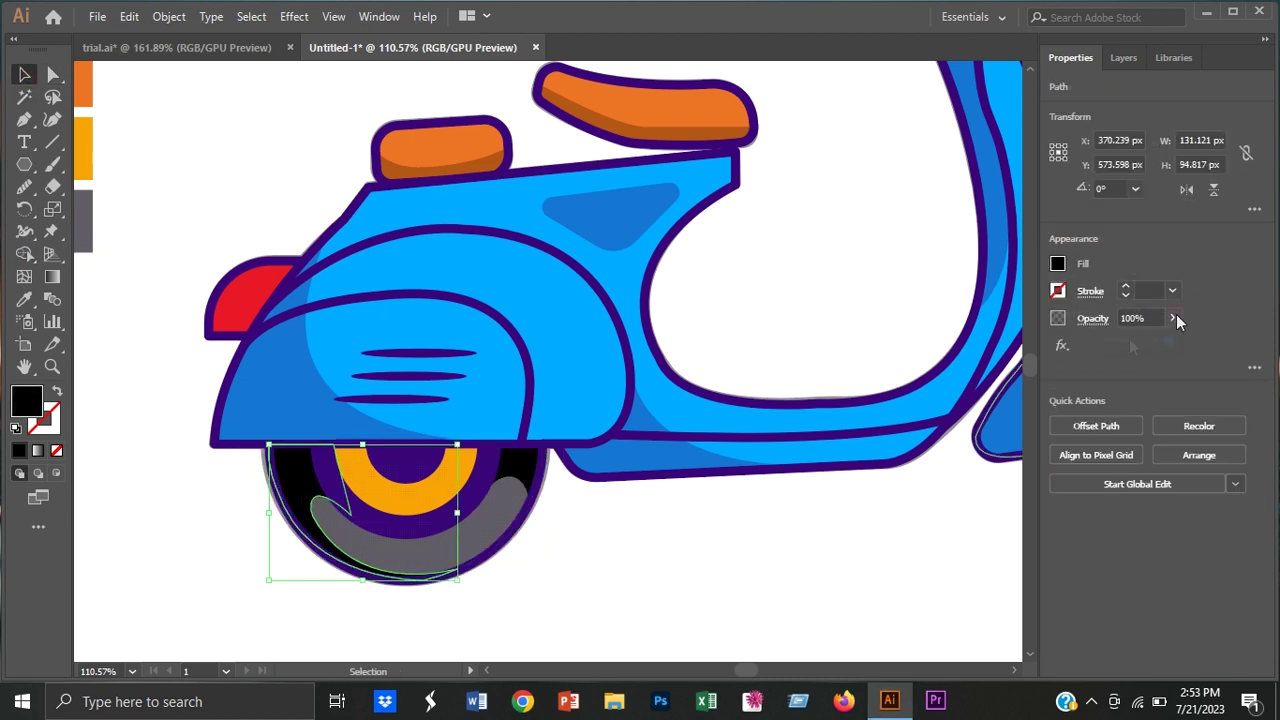
click(1172, 318)
drag(1121, 340, 1135, 345)
click(769, 544)
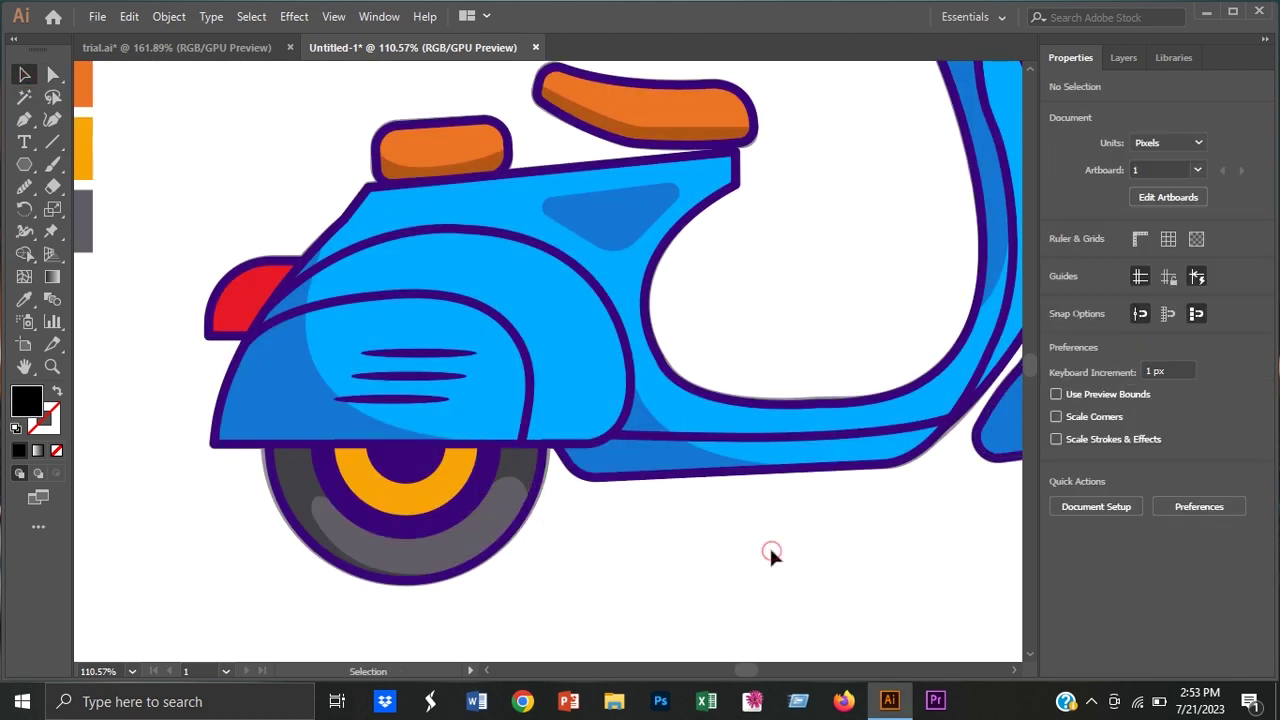
Step: Copy the tyre highlight onto the front tyre
drag(769, 544, 335, 491)
scroll(323, 505, down, 2)
drag(245, 436, 712, 442)
click(806, 537)
click(714, 449)
click(640, 483)
scroll(515, 443, left, 3)
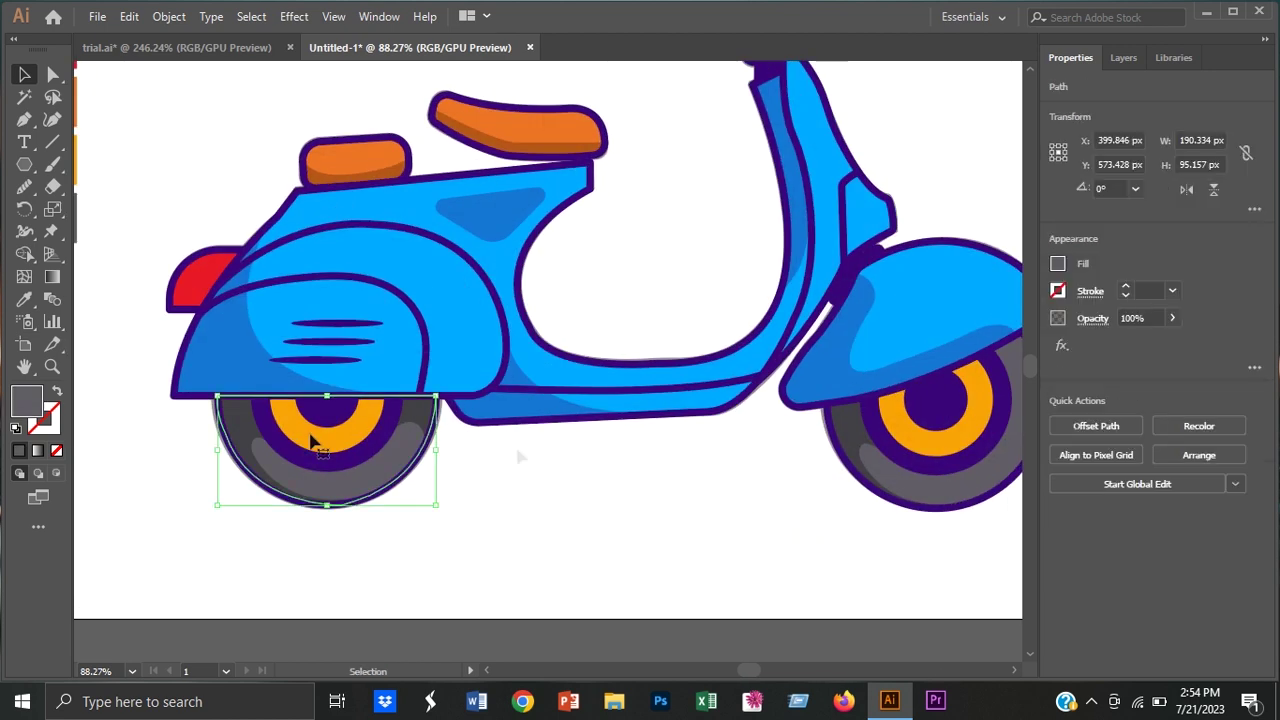
Step: Give dark-filled copies of the rear and front orange rings as shadow edges
click(1134, 57)
click(314, 437)
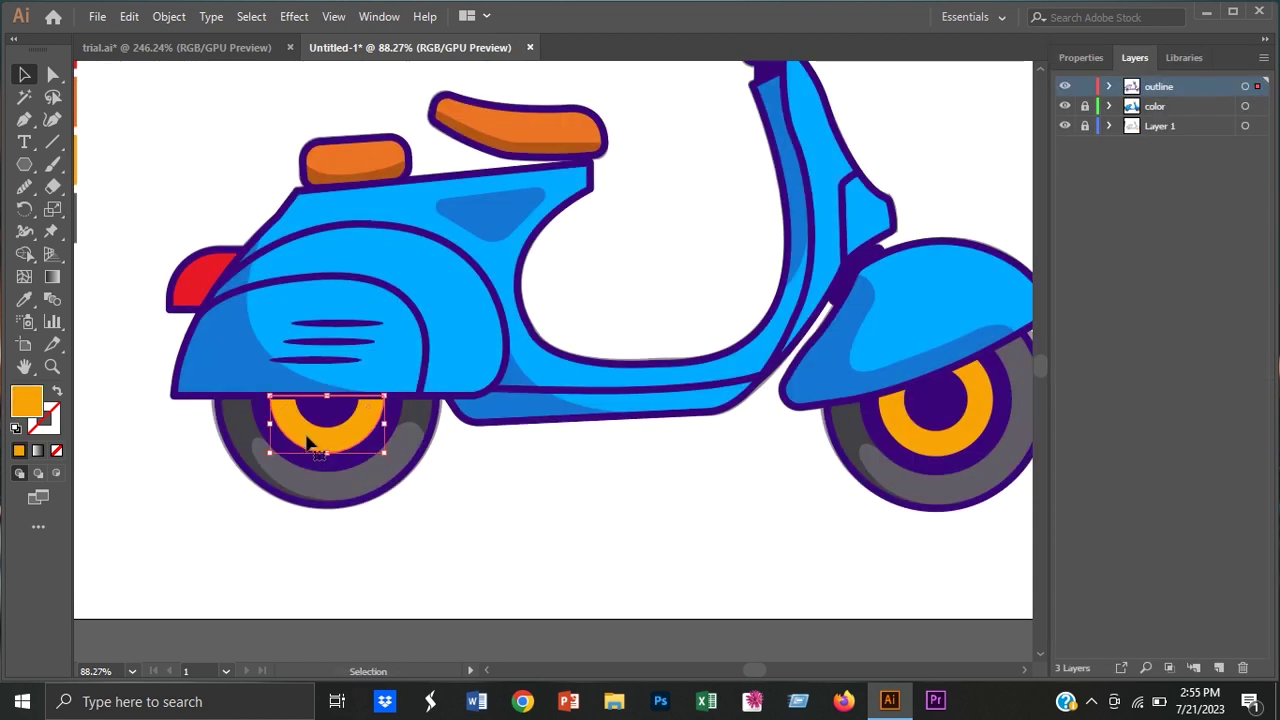
scroll(308, 443, down, 1)
key(i)
click(103, 244)
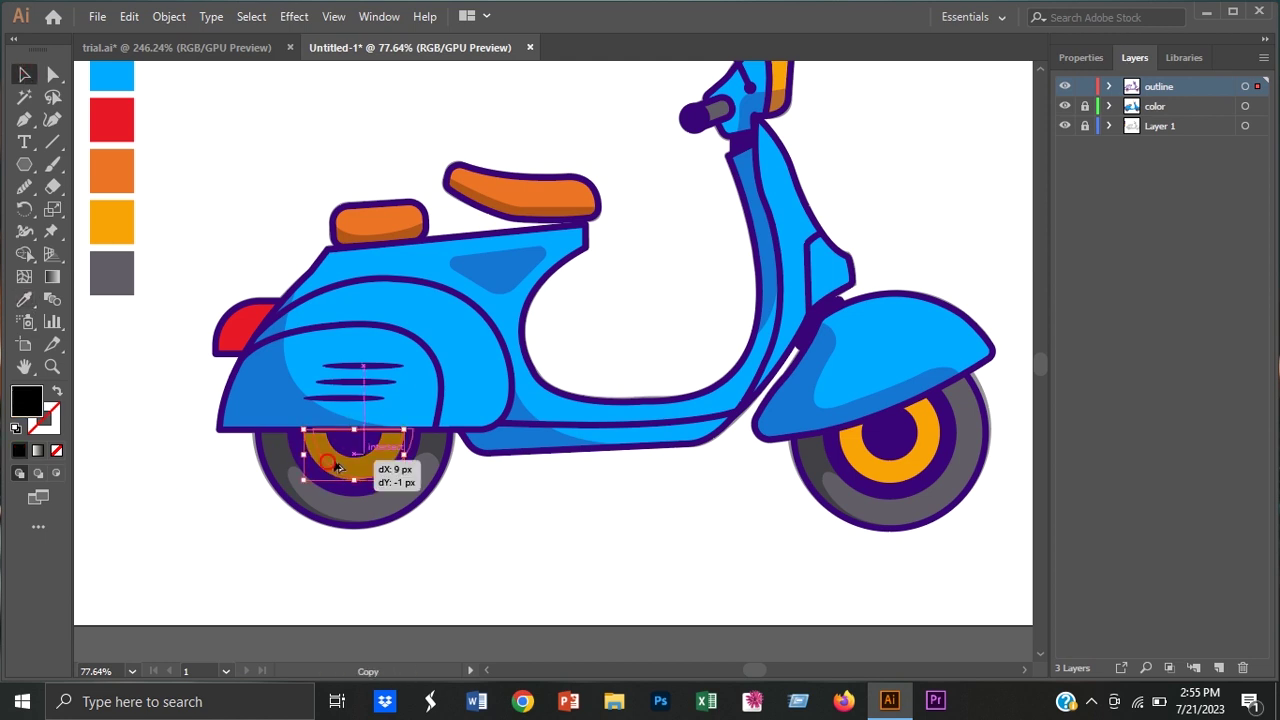
scroll(492, 498, right, 7)
click(518, 487)
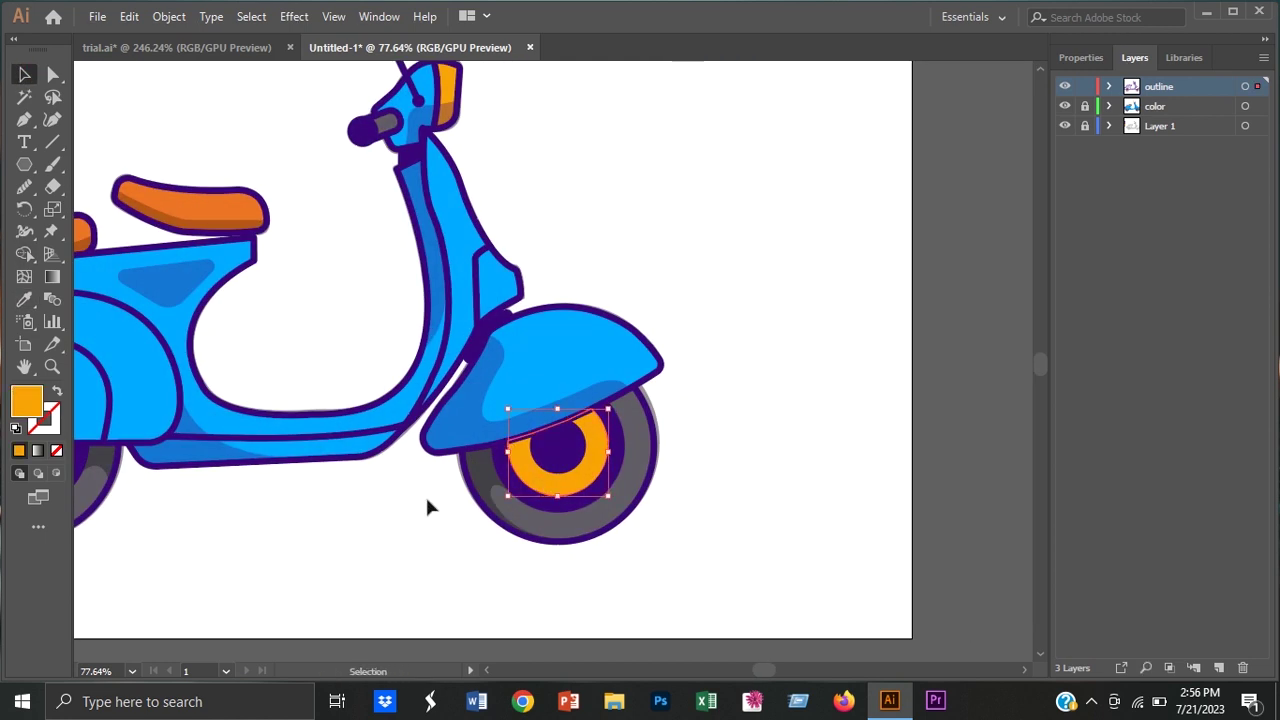
key(v)
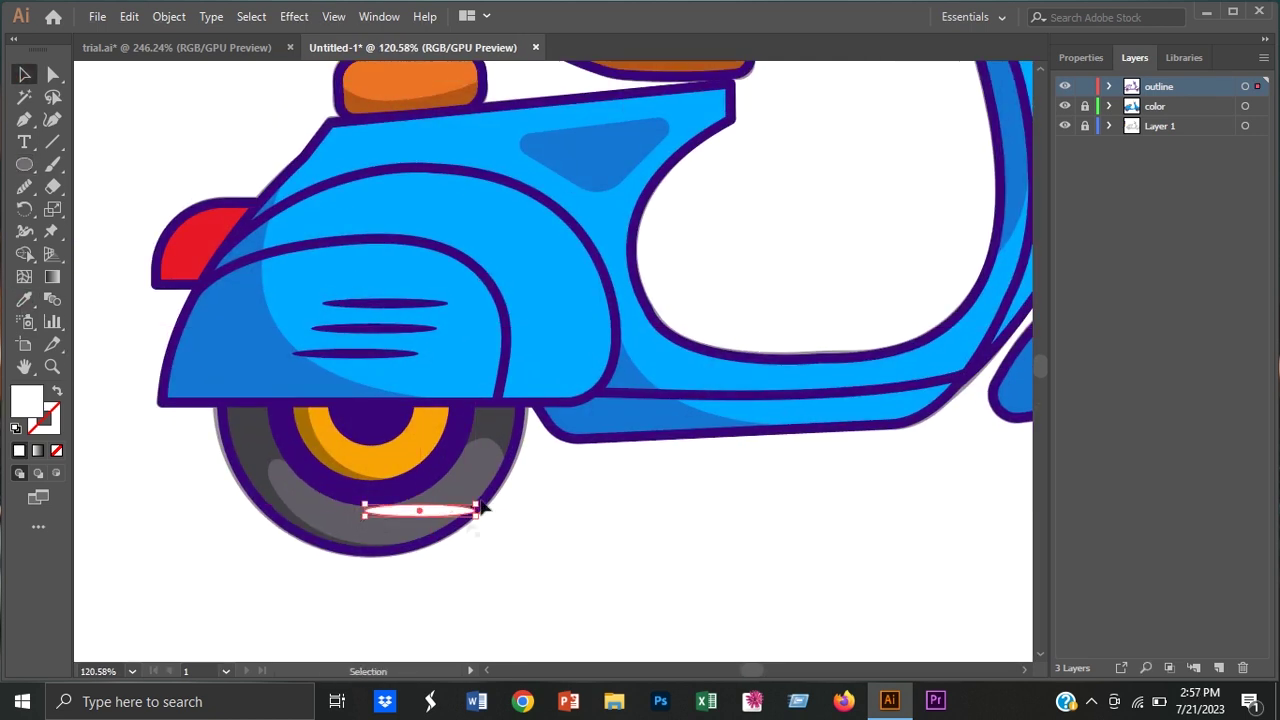
Step: Fit the white ellipse onto the rear tyre and copy the glint to the front wheel
scroll(410, 511, up, 2)
mouse_move(683, 558)
mouse_down()
mouse_move(540, 482)
mouse_move(497, 492)
mouse_up()
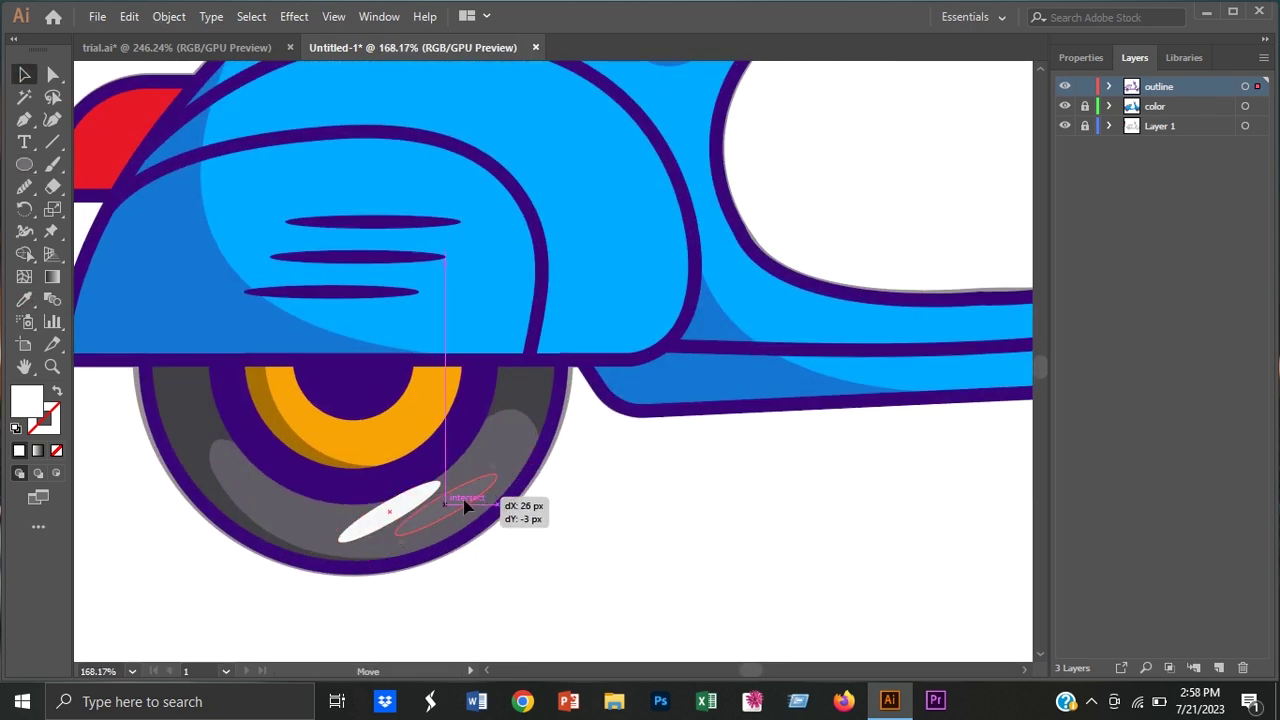
key(v)
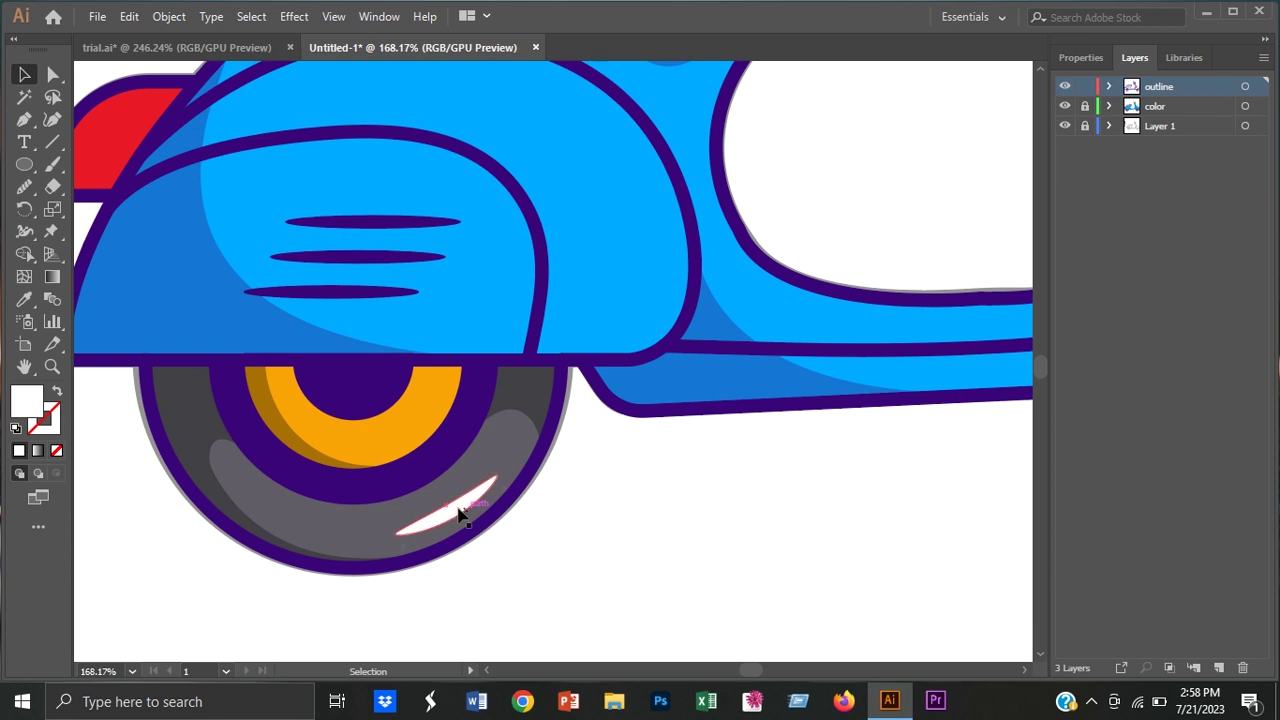
scroll(504, 548, down, 3)
scroll(630, 480, up, 3)
key(shift+grave)
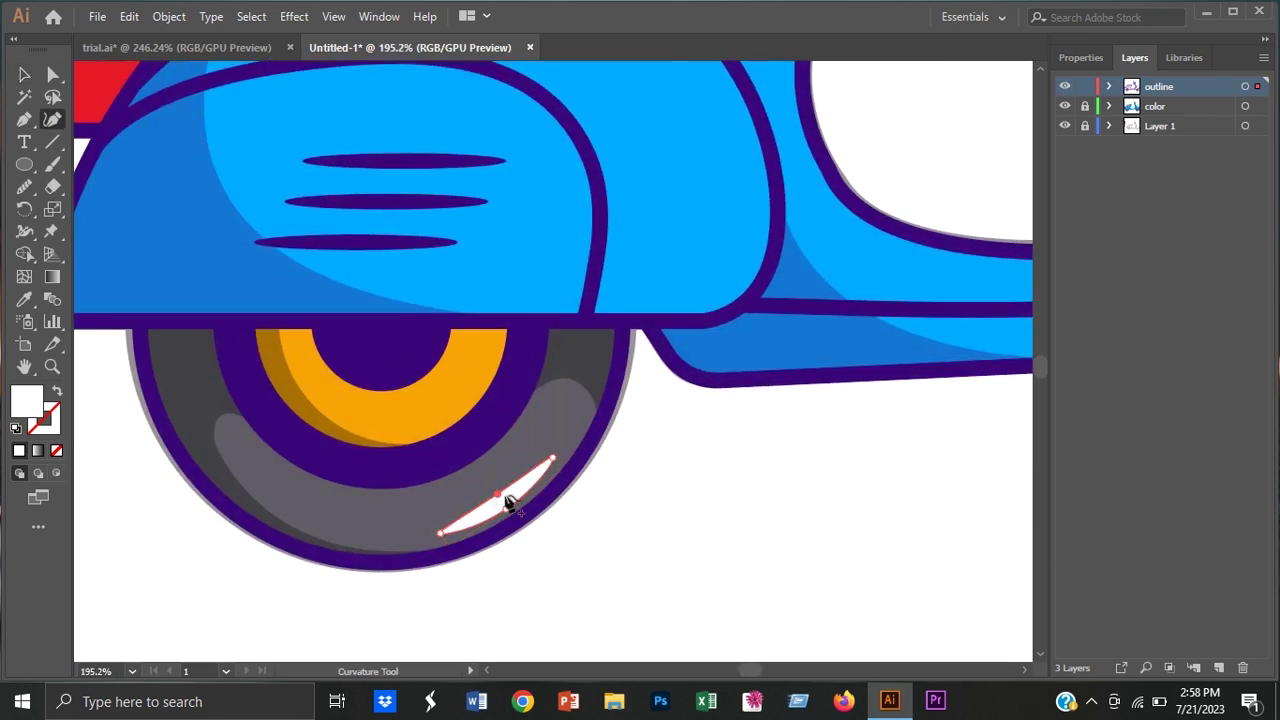
scroll(669, 478, down, 5)
scroll(409, 517, up, 1)
drag(205, 490, 857, 492)
double_click(860, 492)
key(Escape)
click(957, 289)
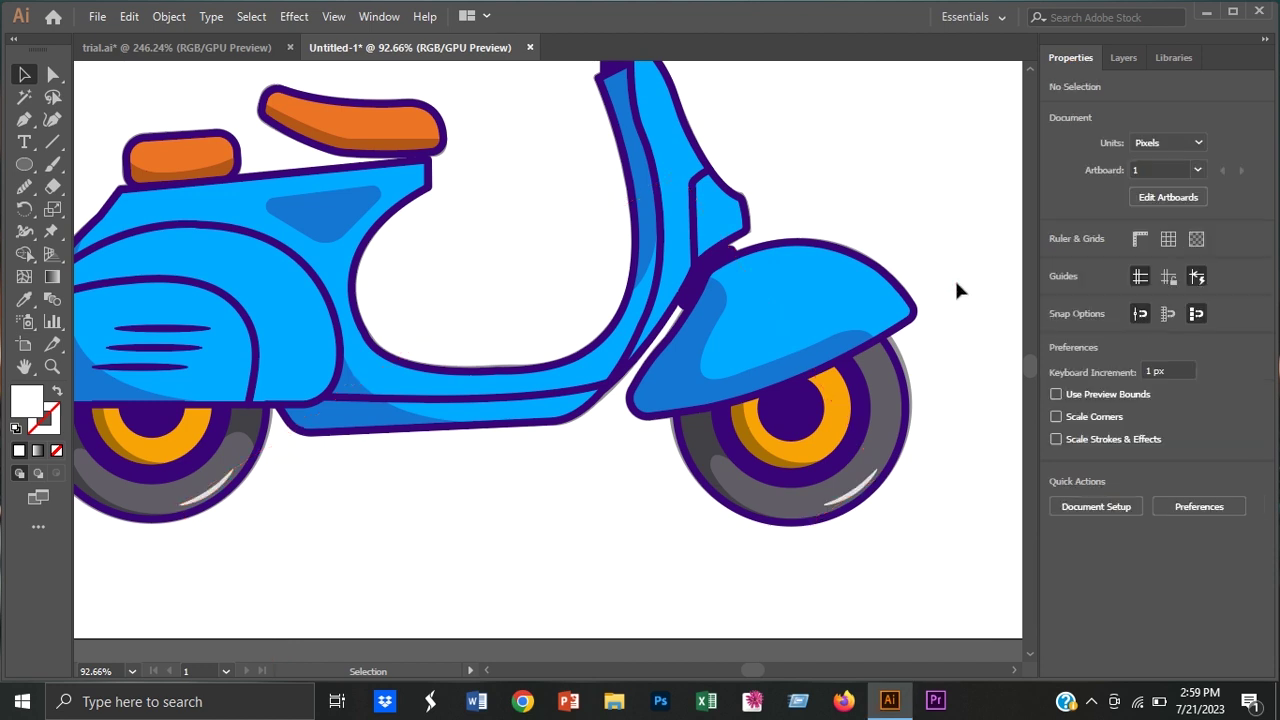
Step: Make a white crescent from two offset copies of the front hub circle
drag(823, 405, 991, 485)
ctrl+click(751, 400)
key(i)
click(865, 575)
key(v)
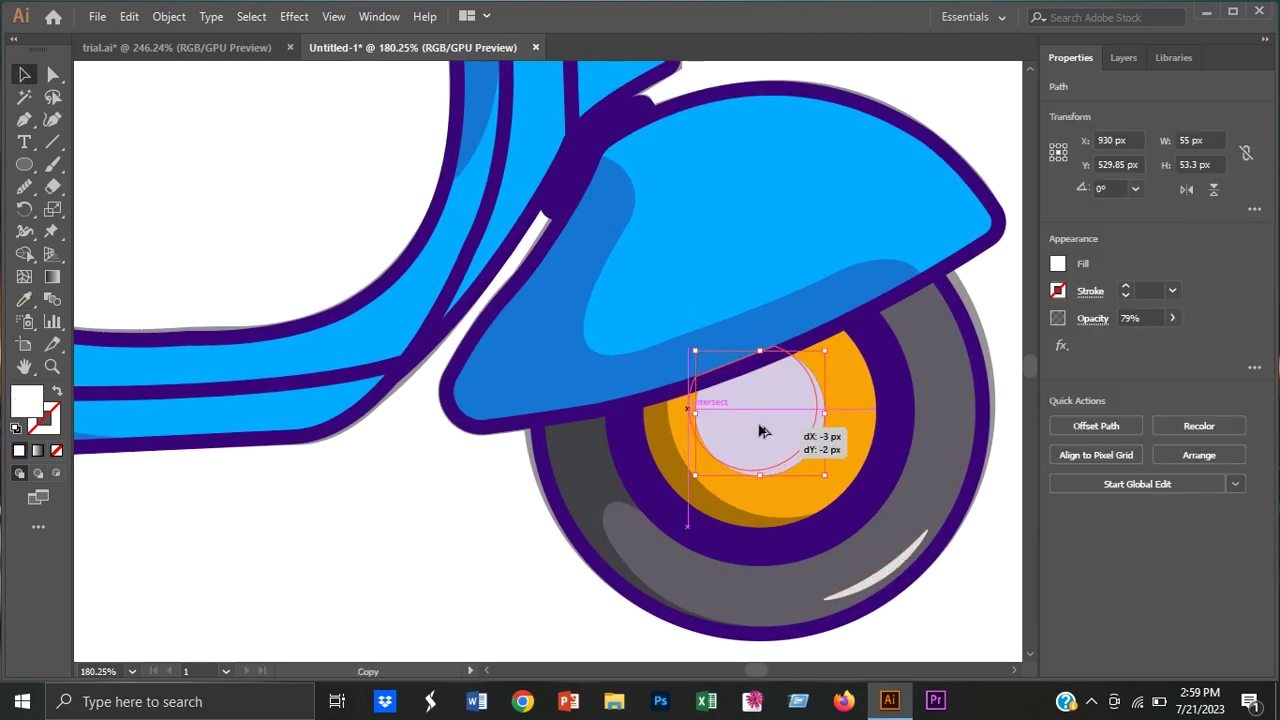
drag(763, 430, 760, 428)
click(314, 597)
drag(640, 330, 840, 480)
Step: Shrink the crescent to fit inside the front hub and zoom out to the whole scooter
key(shift+m)
alt+click(760, 410)
key(v)
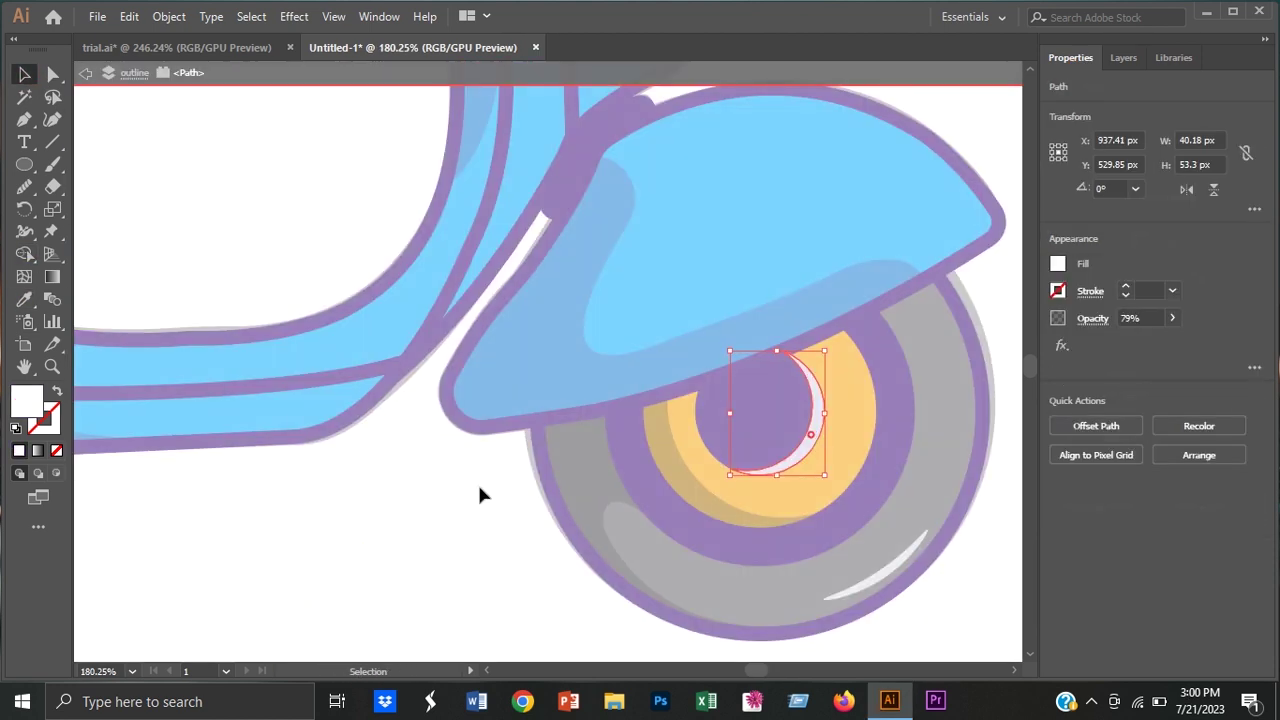
drag(825, 352, 812, 350)
key(ctrl+shift+a)
key(ctrl+0)
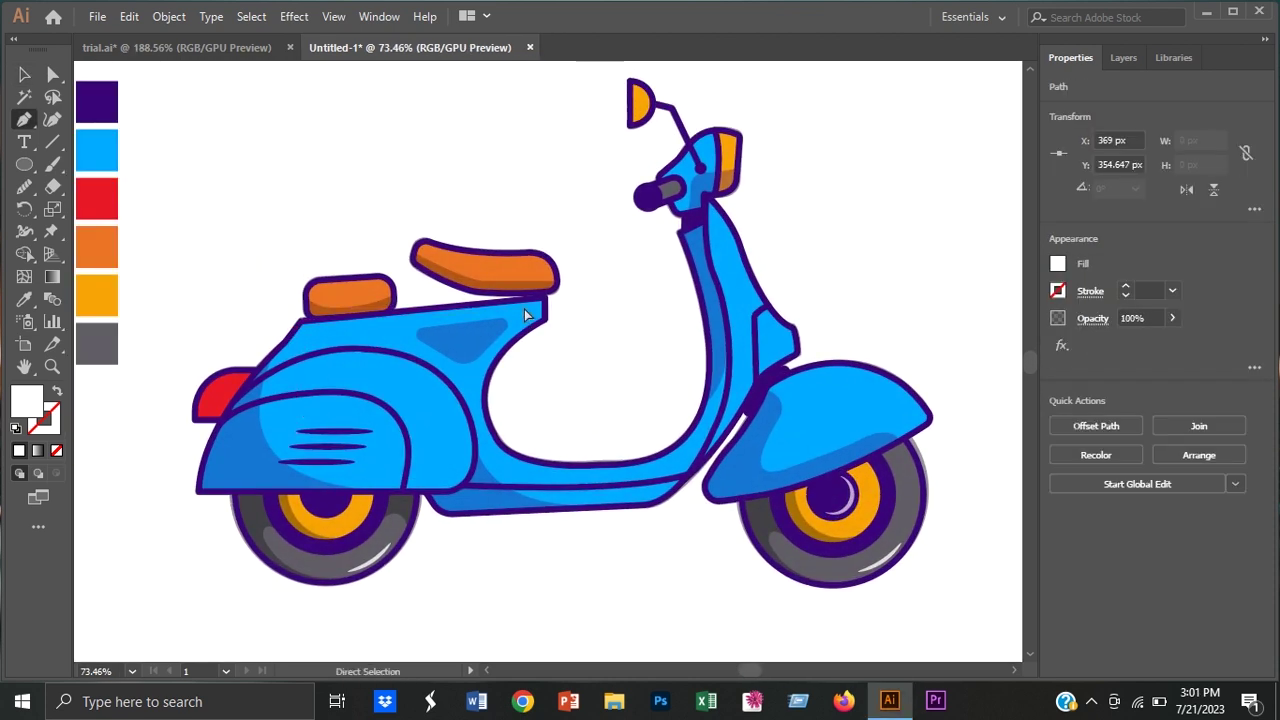
Step: Draw a white highlight path along the top edge of the scooter body
key(F7)
scroll(333, 333, up, 2)
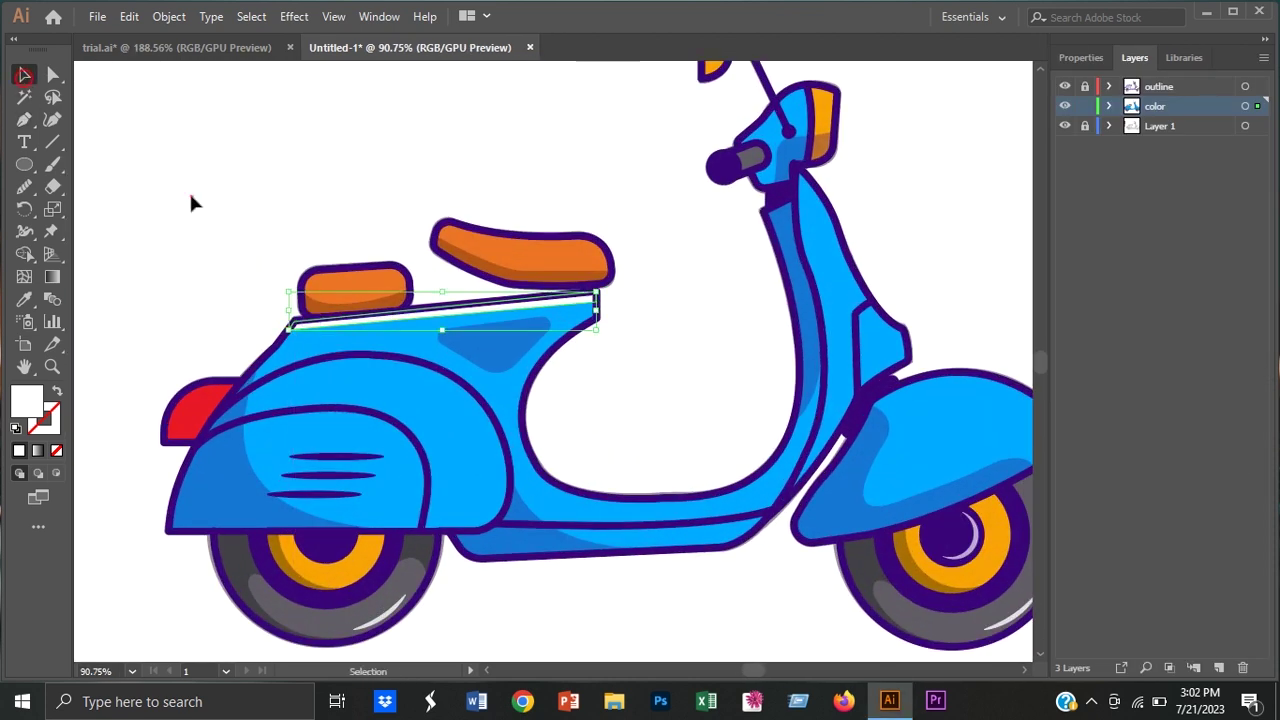
key(ctrl+shift+a)
key(p)
click(234, 400)
mouse_move(449, 407)
mouse_down()
mouse_move(502, 500)
mouse_move(543, 528)
mouse_up()
scroll(543, 528, down, 3)
drag(484, 388, 495, 281)
key(ctrl+z)
scroll(627, 196, right, 2)
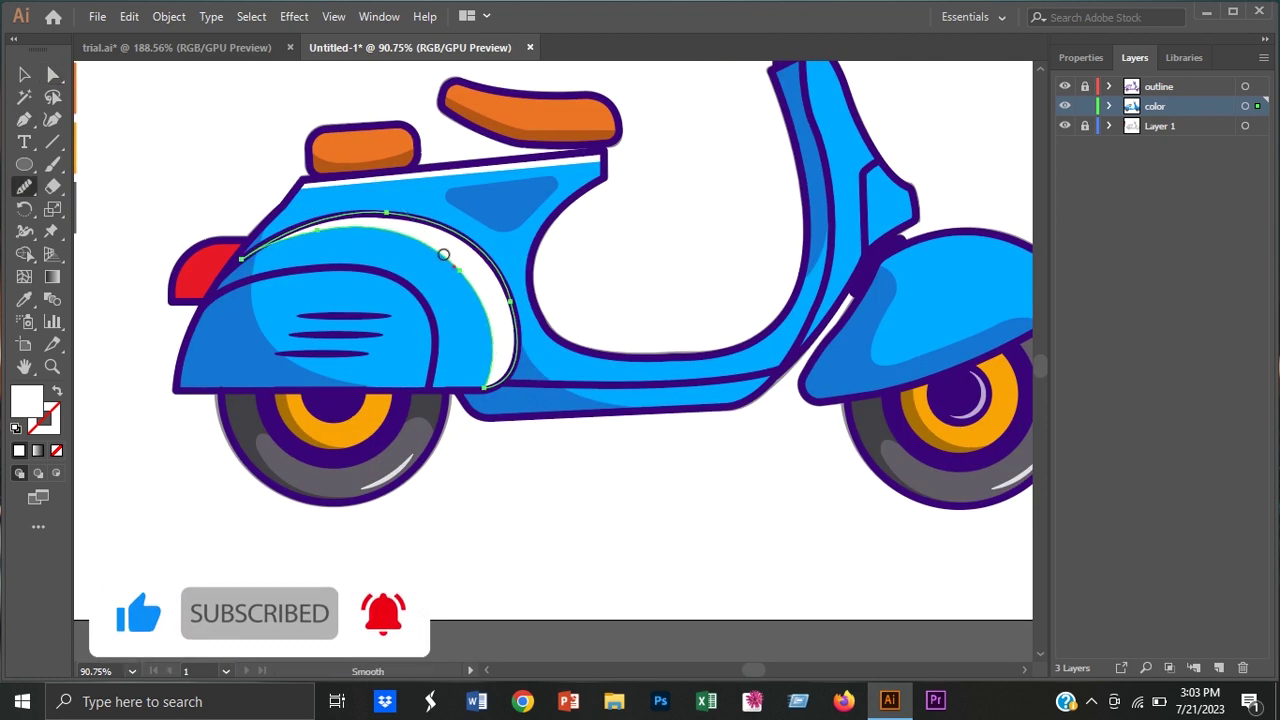
key(v)
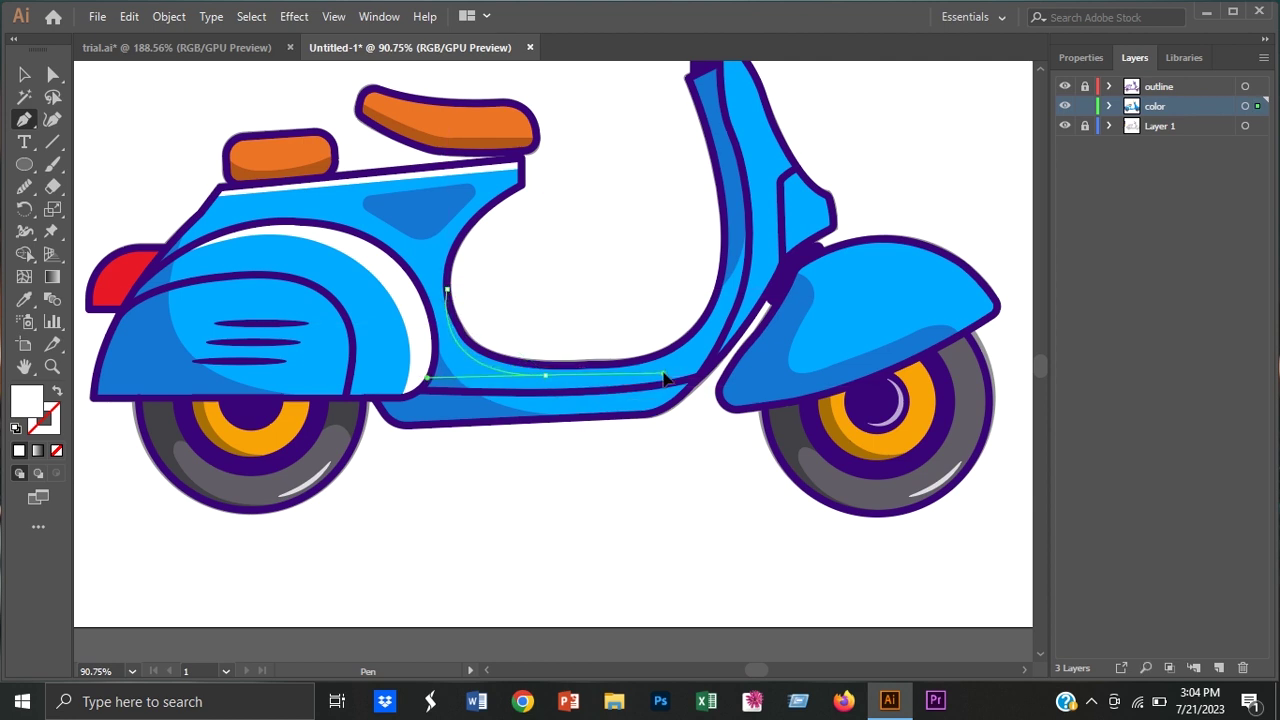
Step: Curve a highlight along the lower frame and make the outline layer active
drag(716, 292, 722, 197)
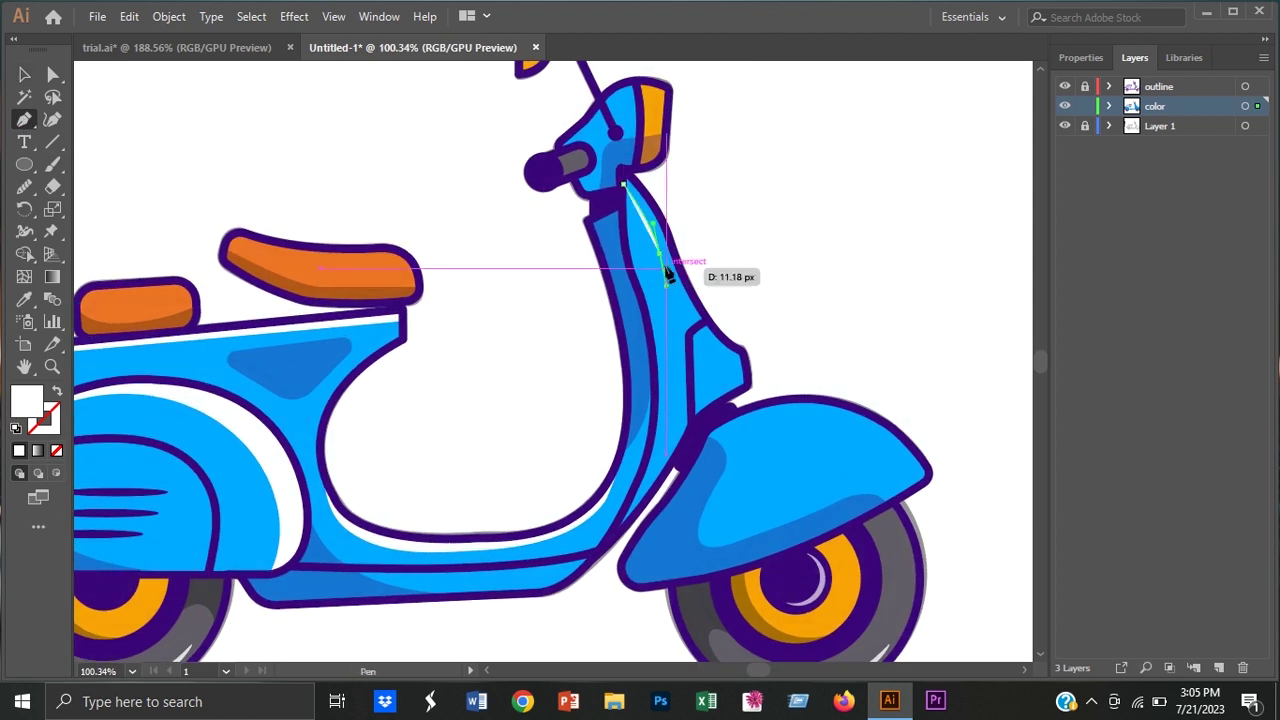
drag(668, 278, 740, 370)
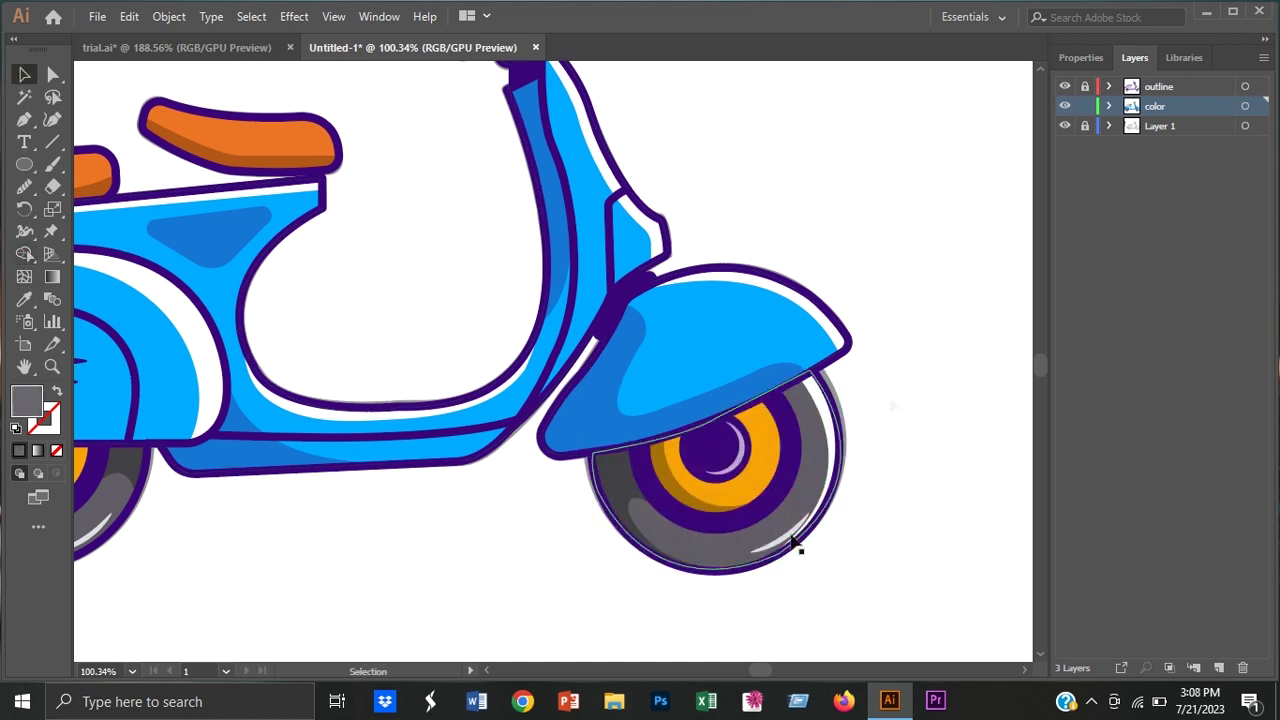
click(1093, 88)
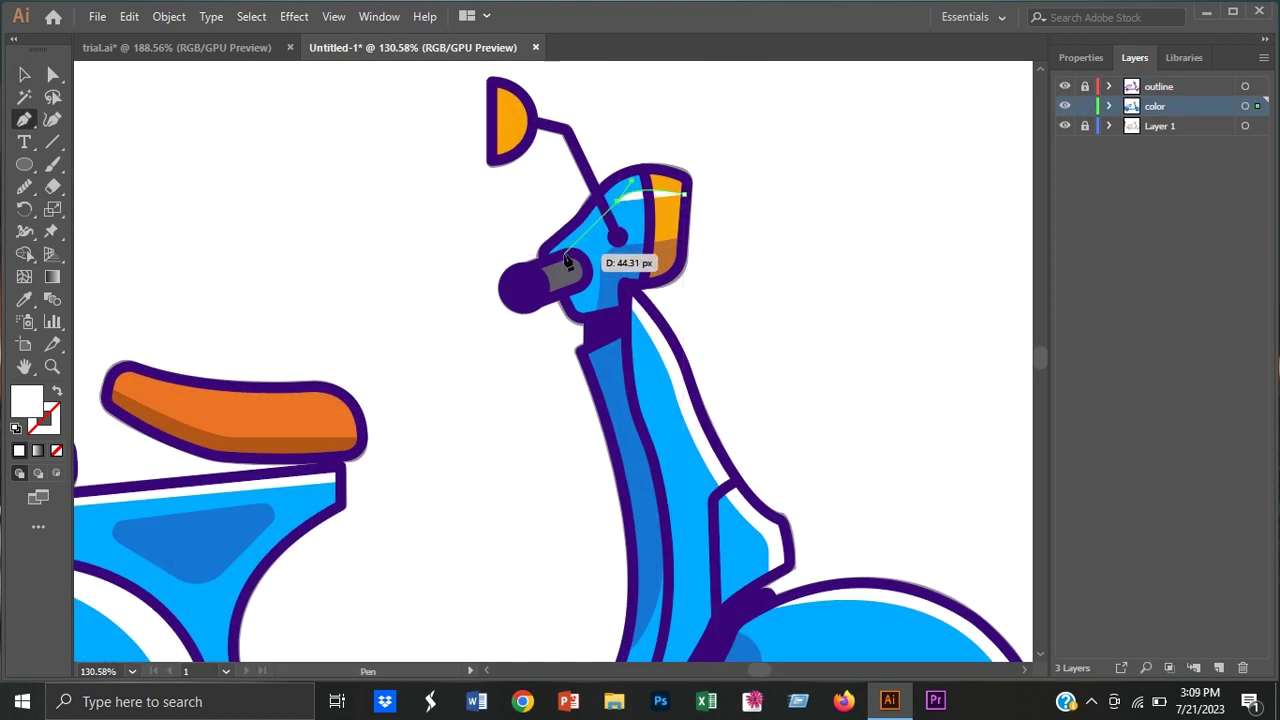
Step: Close the handlebar grip highlight path and merge the grip pieces with Shape Builder
drag(567, 262, 570, 252)
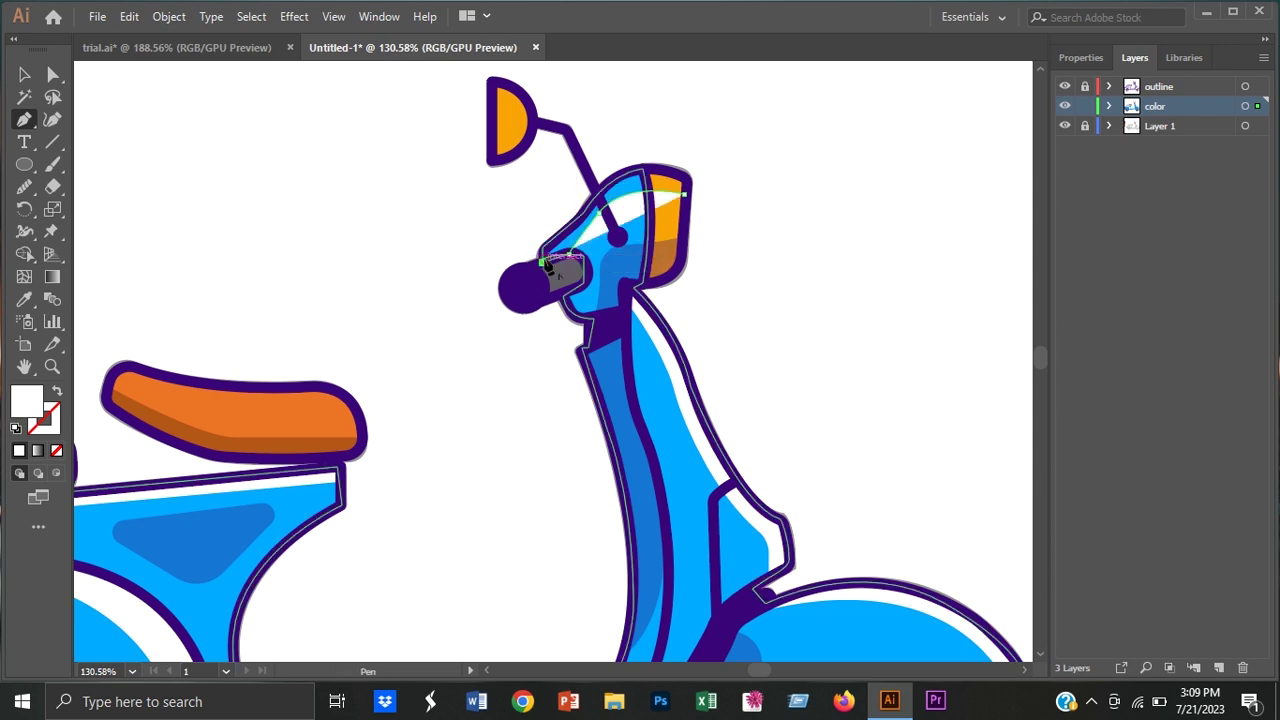
drag(686, 192, 689, 197)
key(shift+m)
key(p)
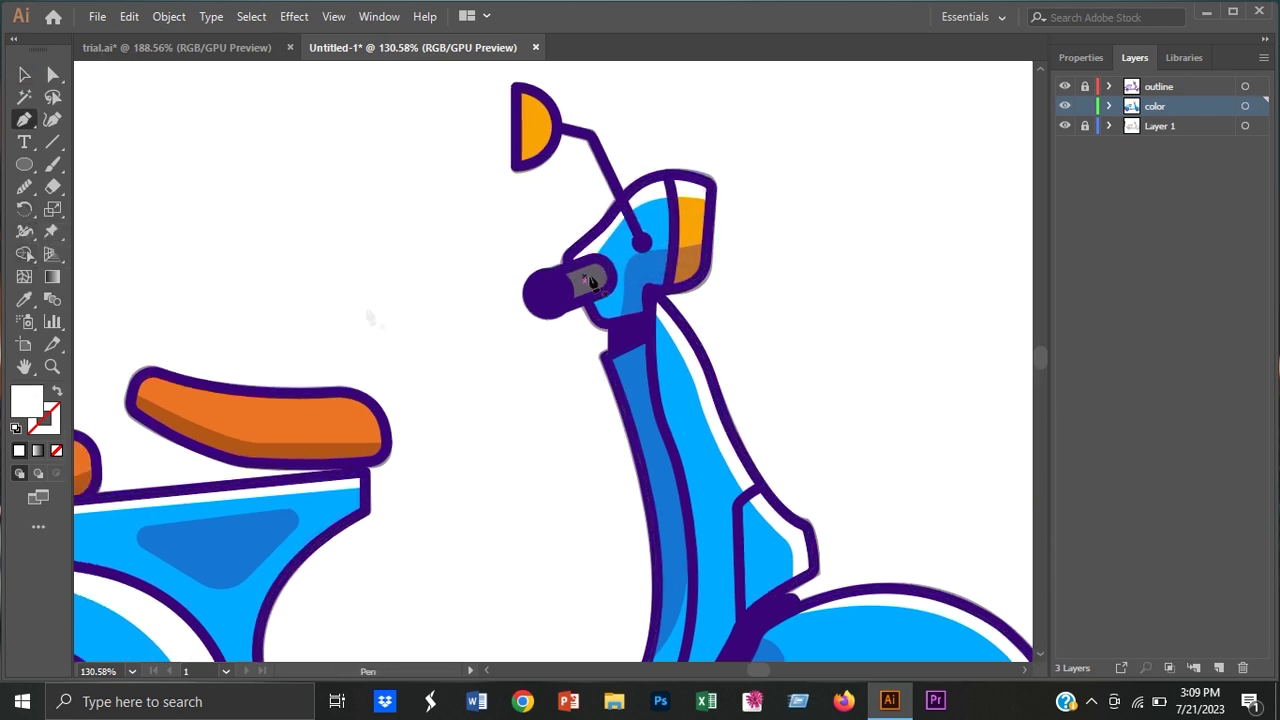
click(585, 270)
Step: Duplicate the mirror shape 7 px higher, merge the overlap and add a light inner highlight
scroll(408, 277, up, 2)
key(v)
drag(563, 214, 563, 207)
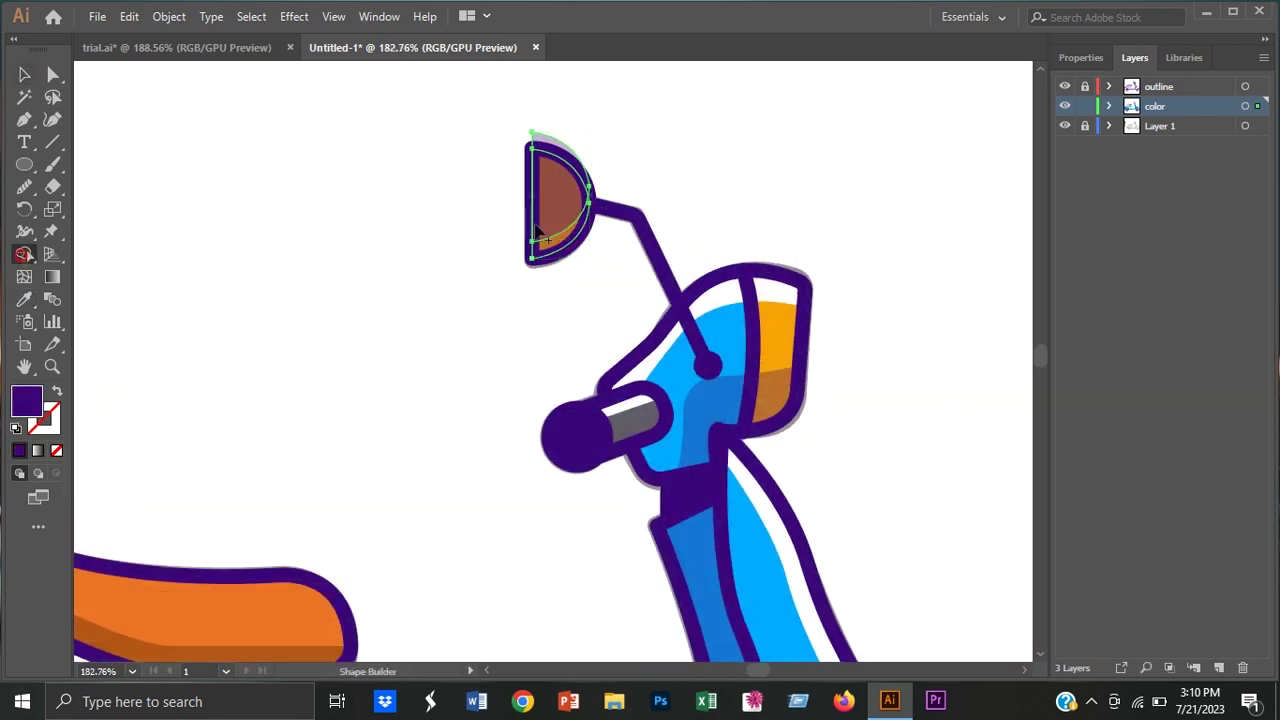
click(24, 299)
click(688, 286)
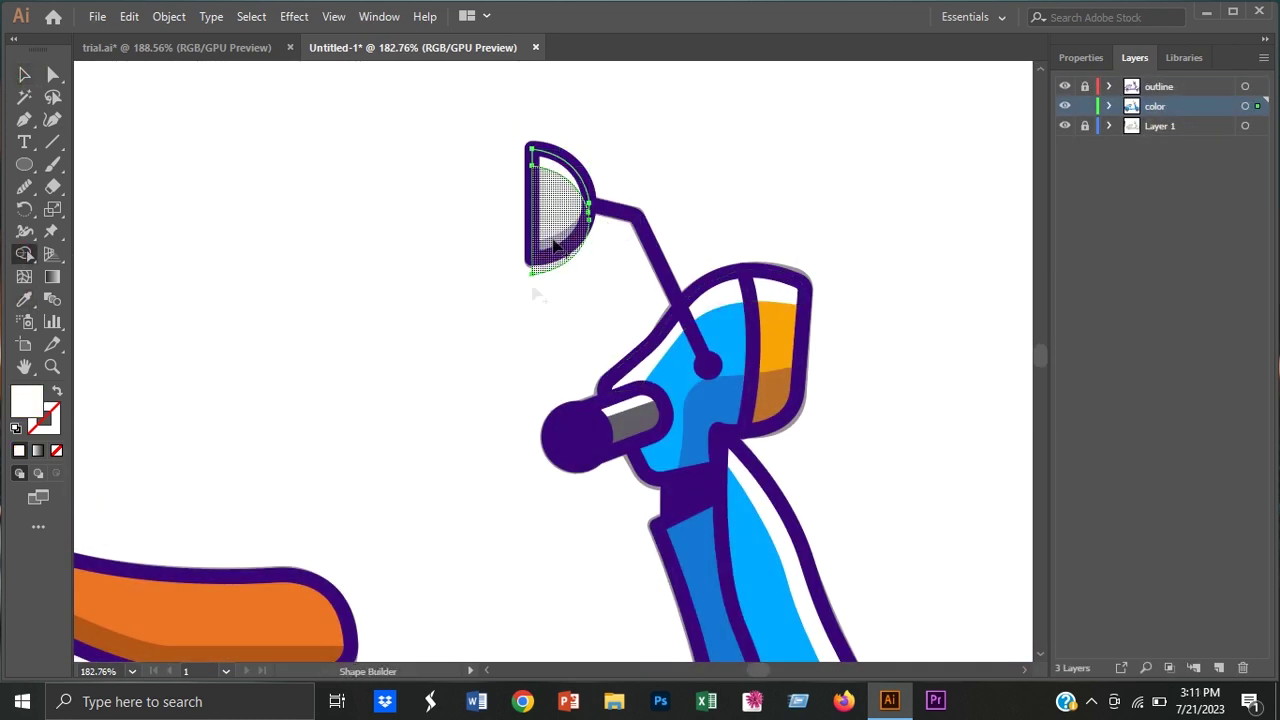
Step: Pen a curved highlight strip along the top edge of the front seat
scroll(265, 175, down, 3)
scroll(265, 175, left, 5)
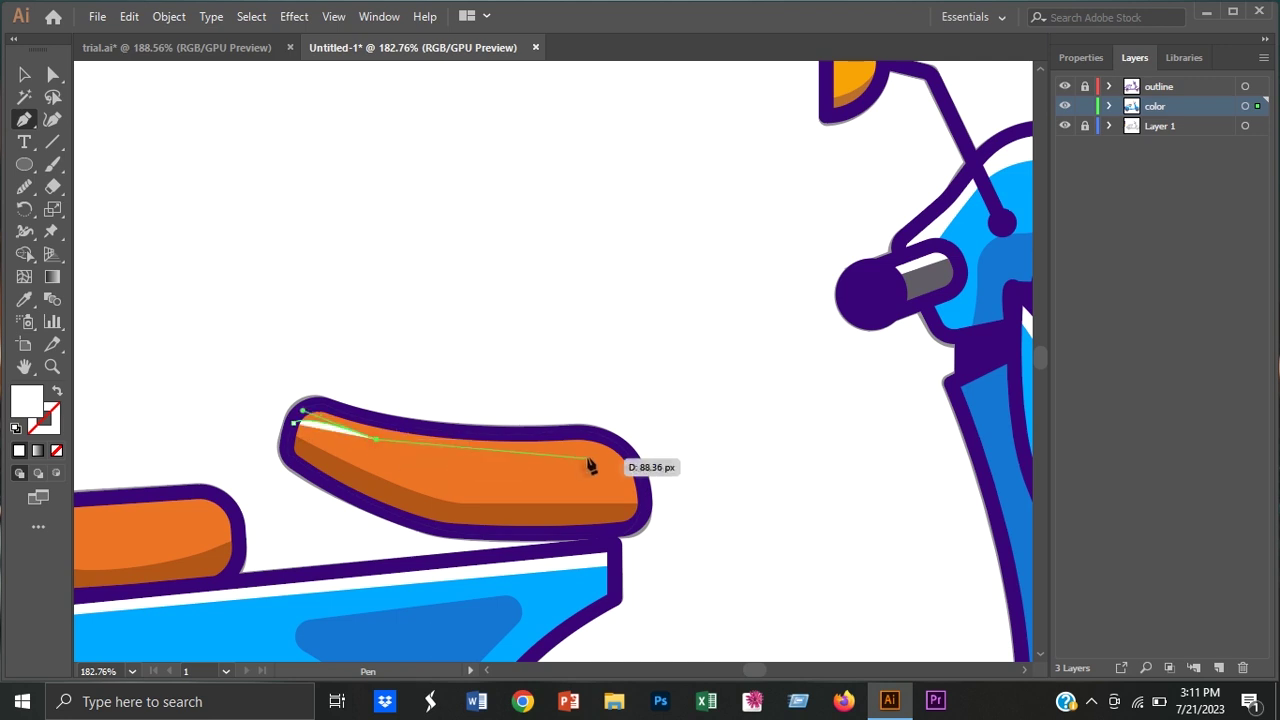
drag(291, 421, 295, 427)
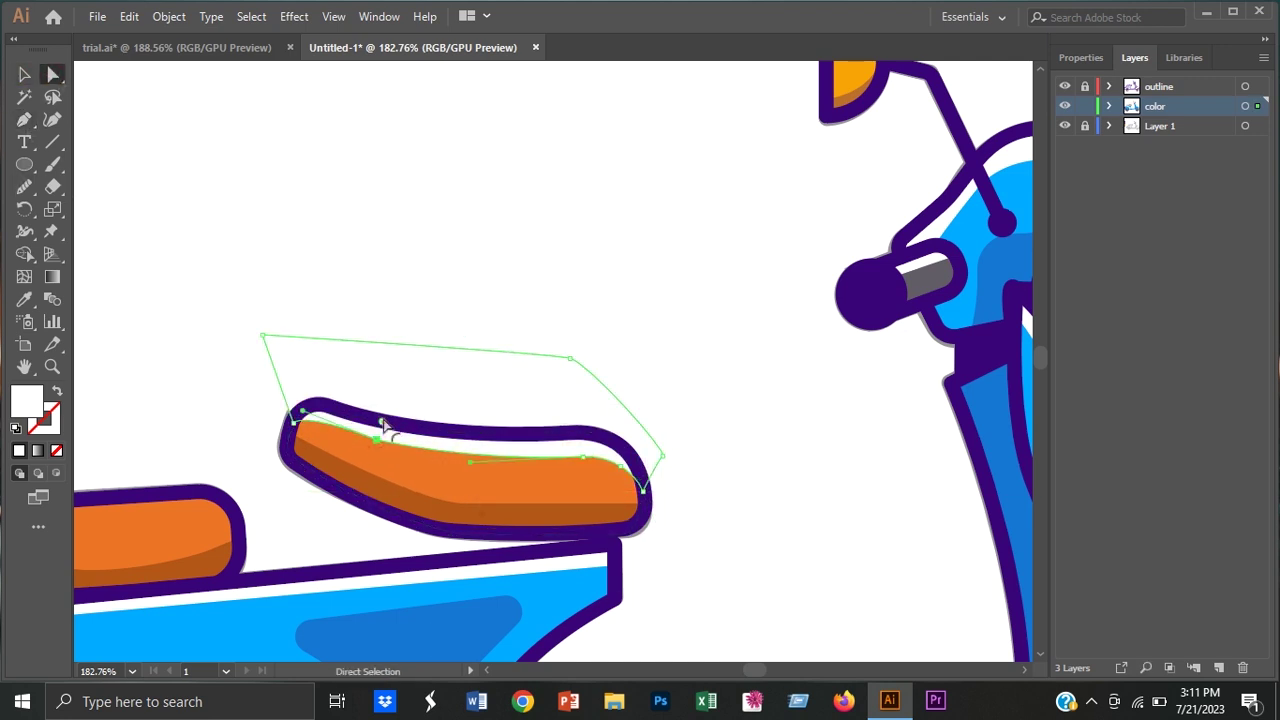
key(v)
scroll(337, 465, down, 1)
scroll(337, 465, left, 5)
key(p)
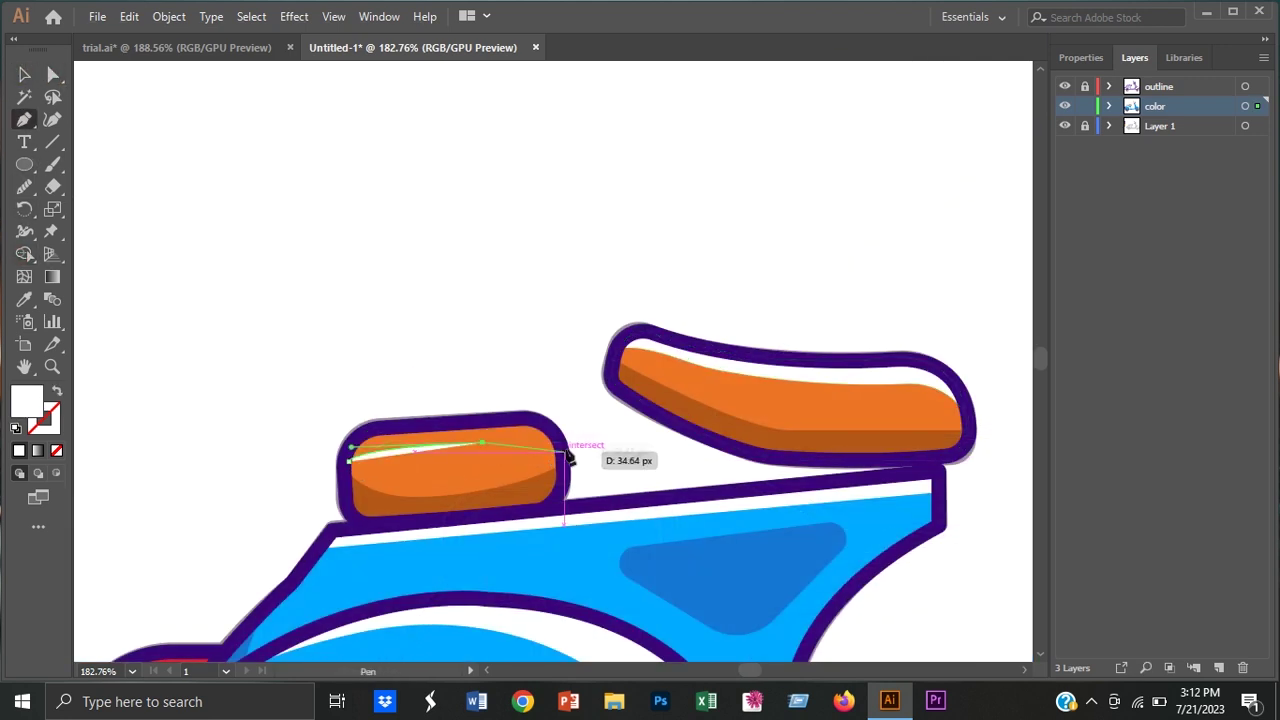
click(562, 452)
scroll(562, 452, up, 3)
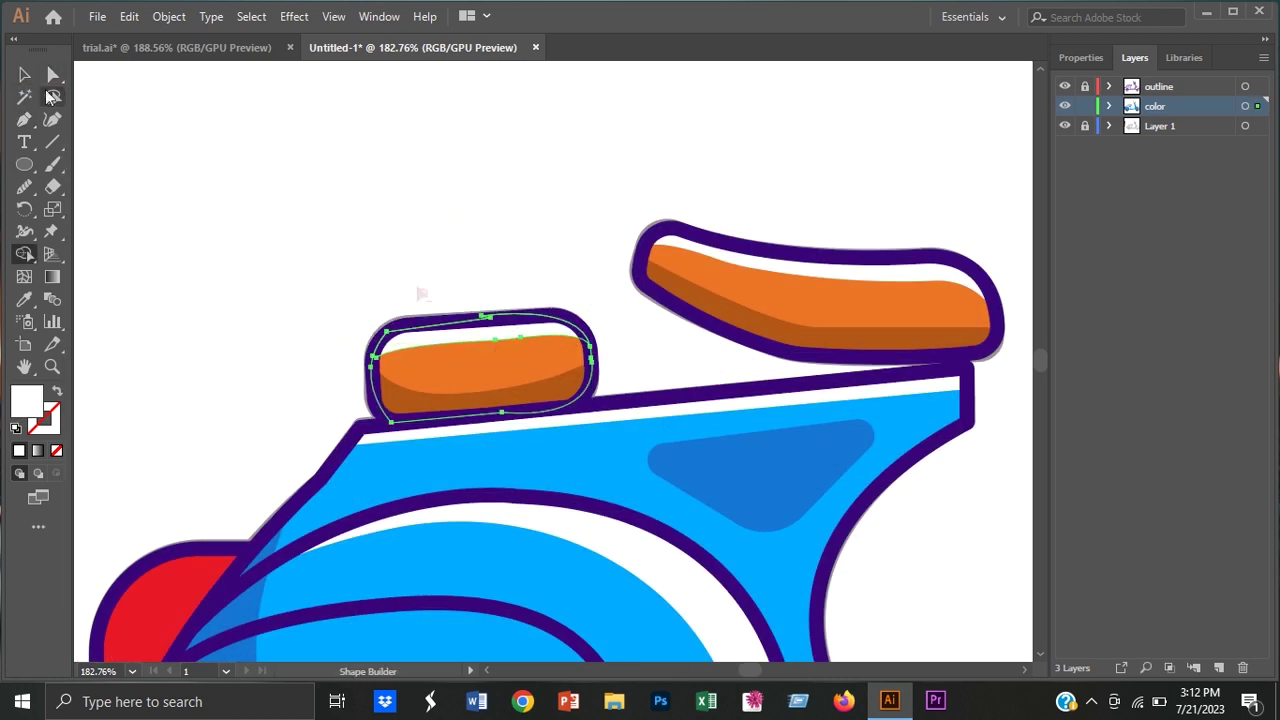
Step: Add a highlight to the rear seat and draw a new shape over the tail light
key(v)
key(p)
scroll(334, 172, down, 2)
click(338, 362)
click(362, 418)
click(303, 416)
key(v)
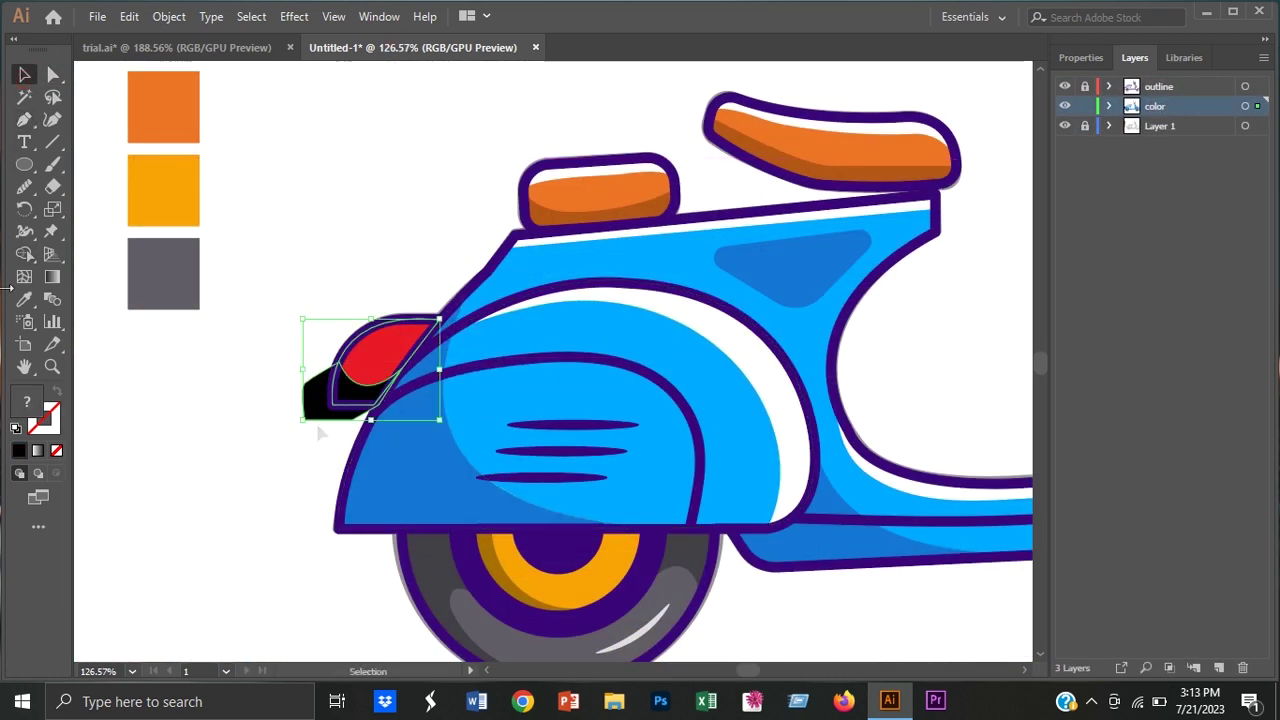
click(387, 343)
Step: Fill the tail light piece white and lower the body highlight's opacity to 26%
key(i)
key(v)
scroll(414, 343, down, 3)
click(543, 297)
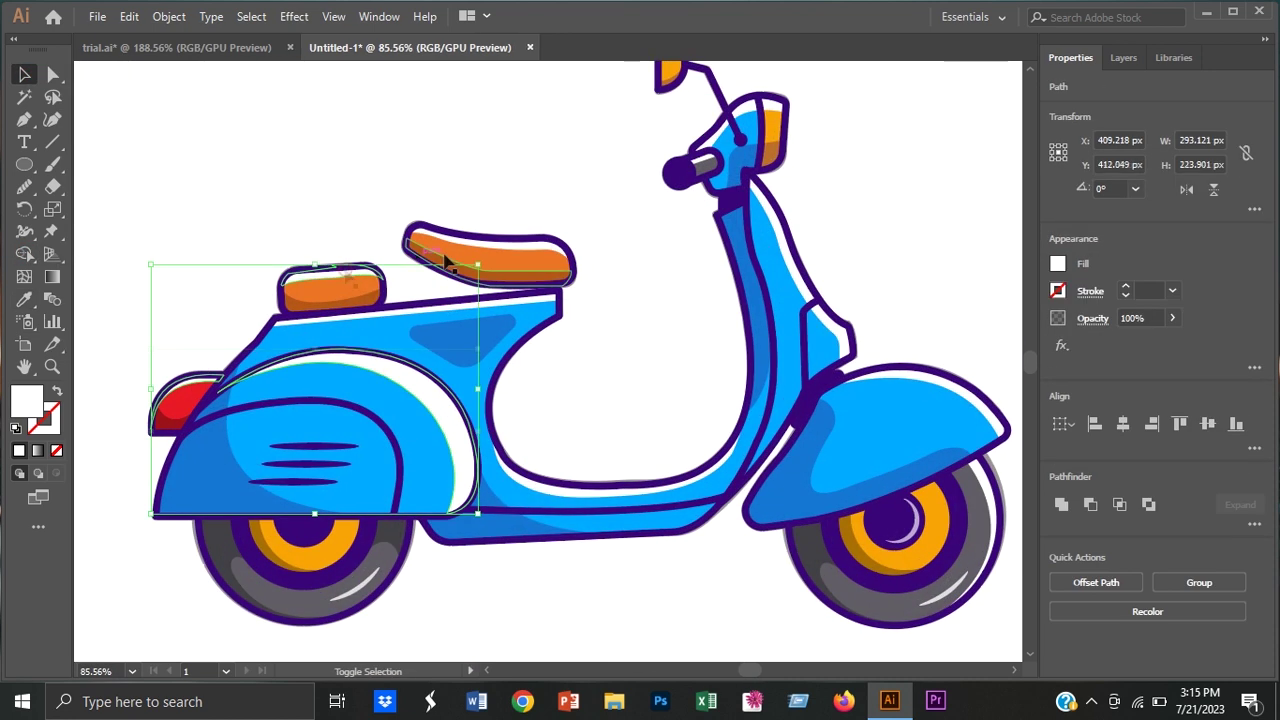
click(1172, 318)
drag(1172, 343, 1120, 343)
Step: Lower the opacity of the top strip, front, headlight and fender highlights
click(631, 297)
click(891, 249)
click(848, 358)
click(900, 378)
scroll(706, 428, up, 5)
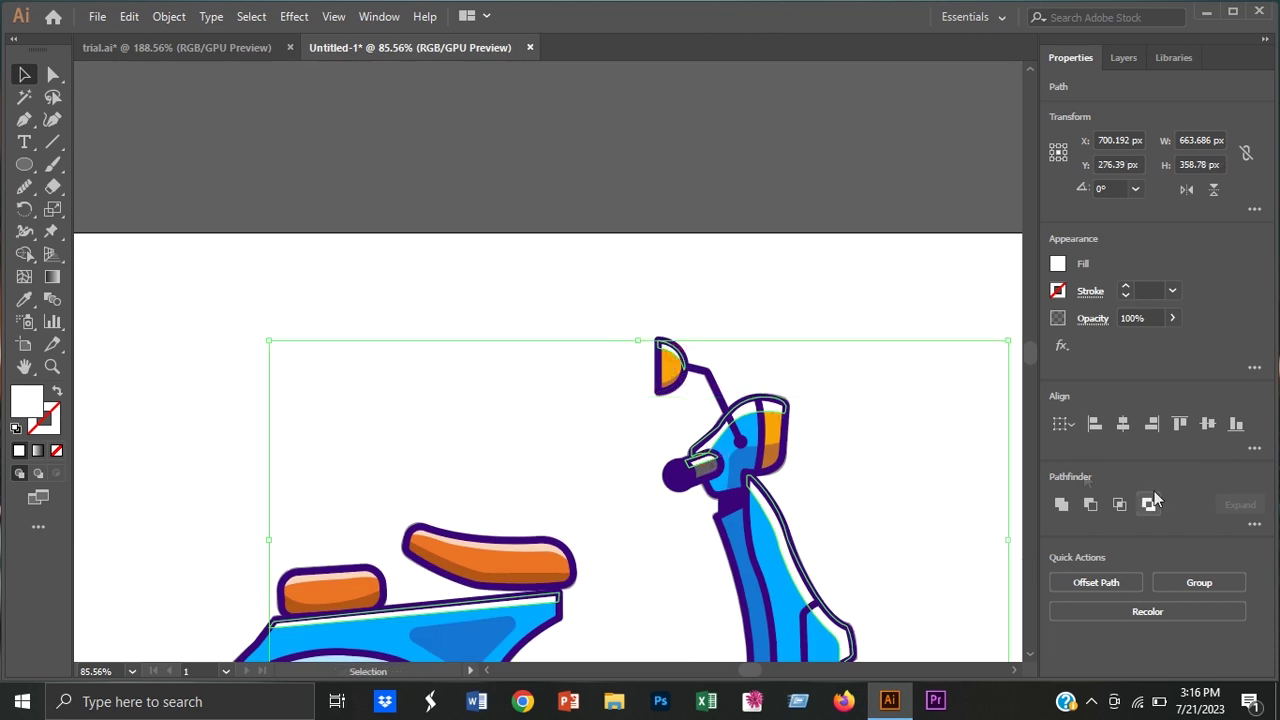
scroll(821, 228, down, 4)
click(449, 491)
click(560, 460)
click(735, 190)
click(668, 132)
click(920, 462)
shift+click(700, 240)
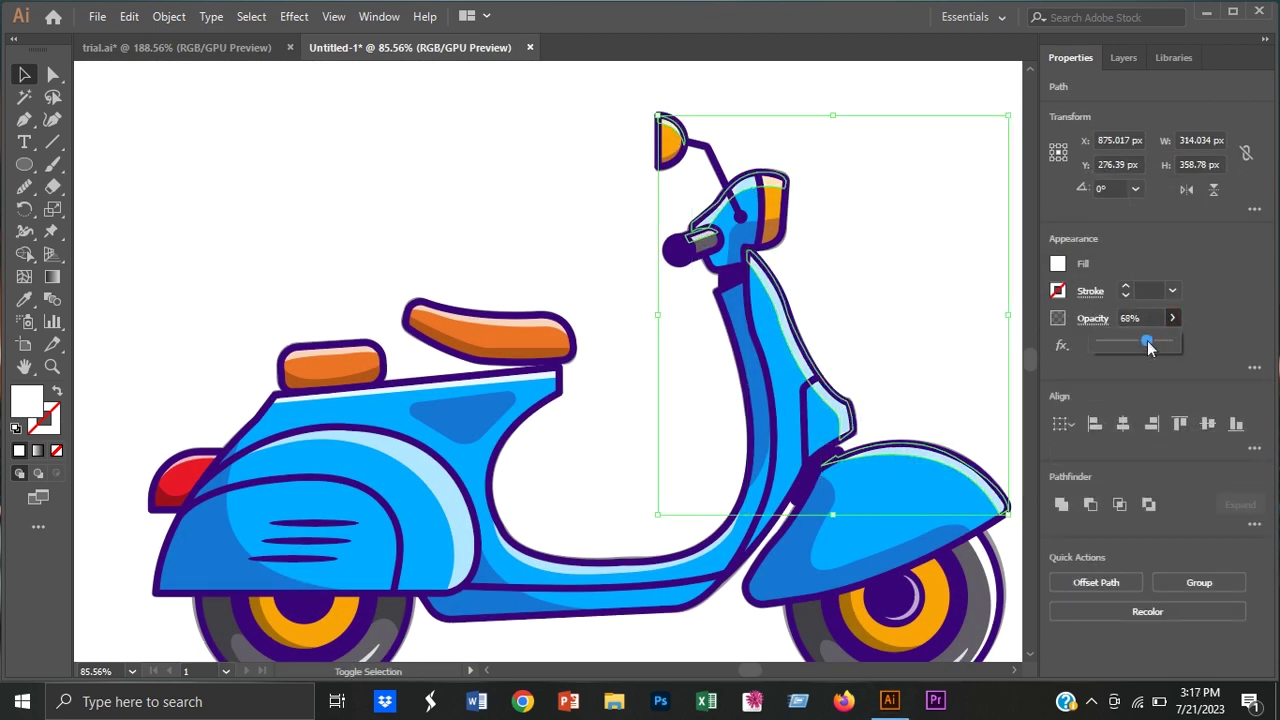
click(617, 214)
Step: Soften the wheel highlight arcs and nudge the white highlight ellipse up and right
scroll(560, 260, down, 2)
scroll(560, 260, right, 2)
click(475, 270)
click(905, 470)
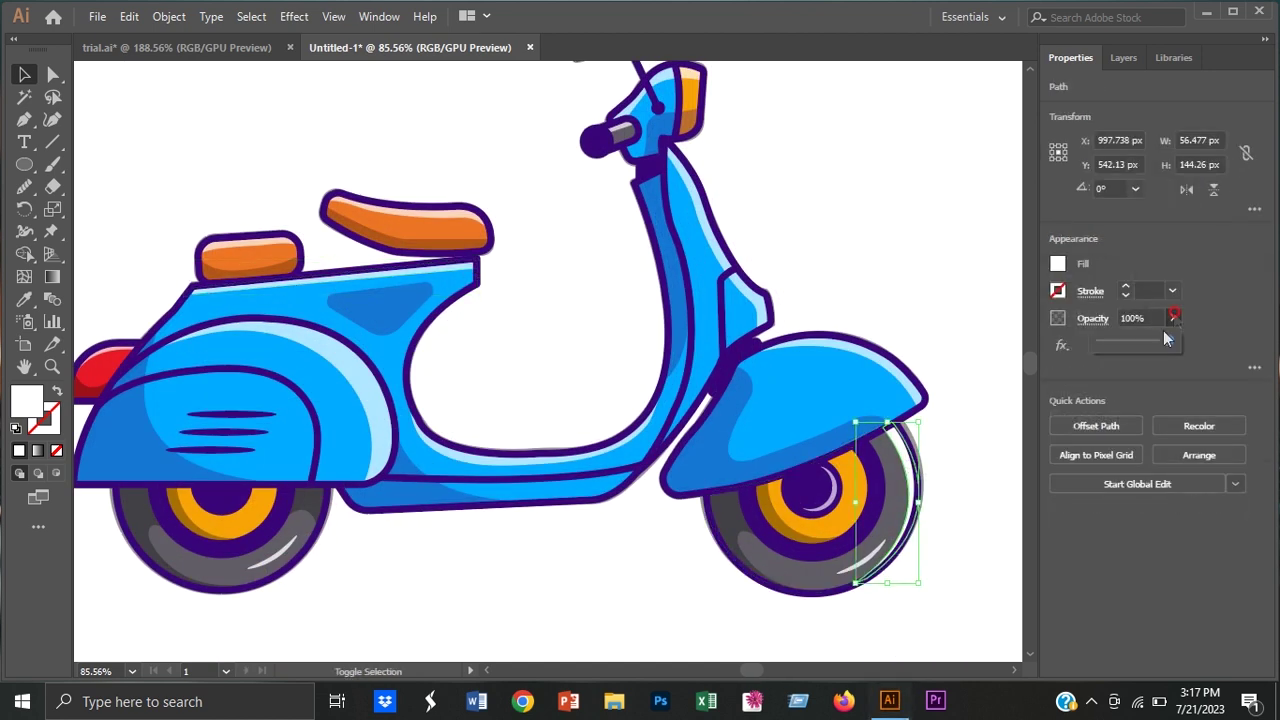
click(870, 555)
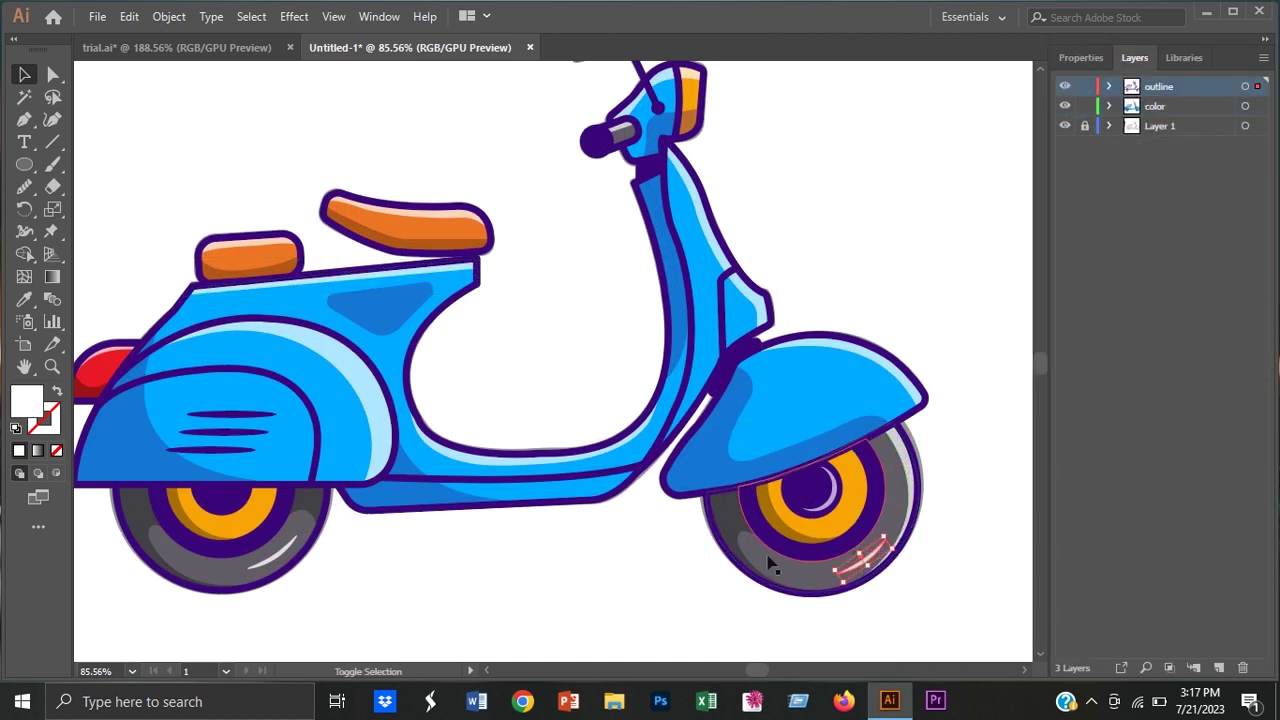
shift+click(265, 555)
click(894, 252)
scroll(894, 247, down, 1)
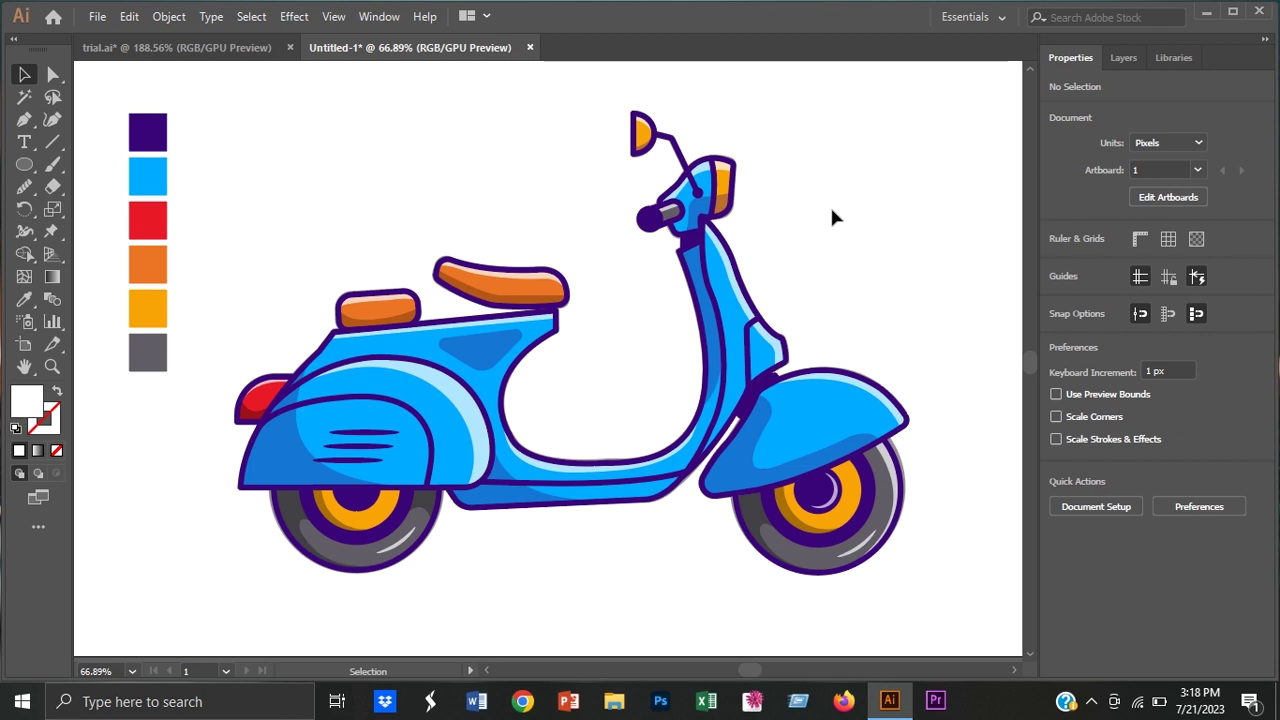
scroll(500, 440, up, 1)
drag(362, 414, 374, 400)
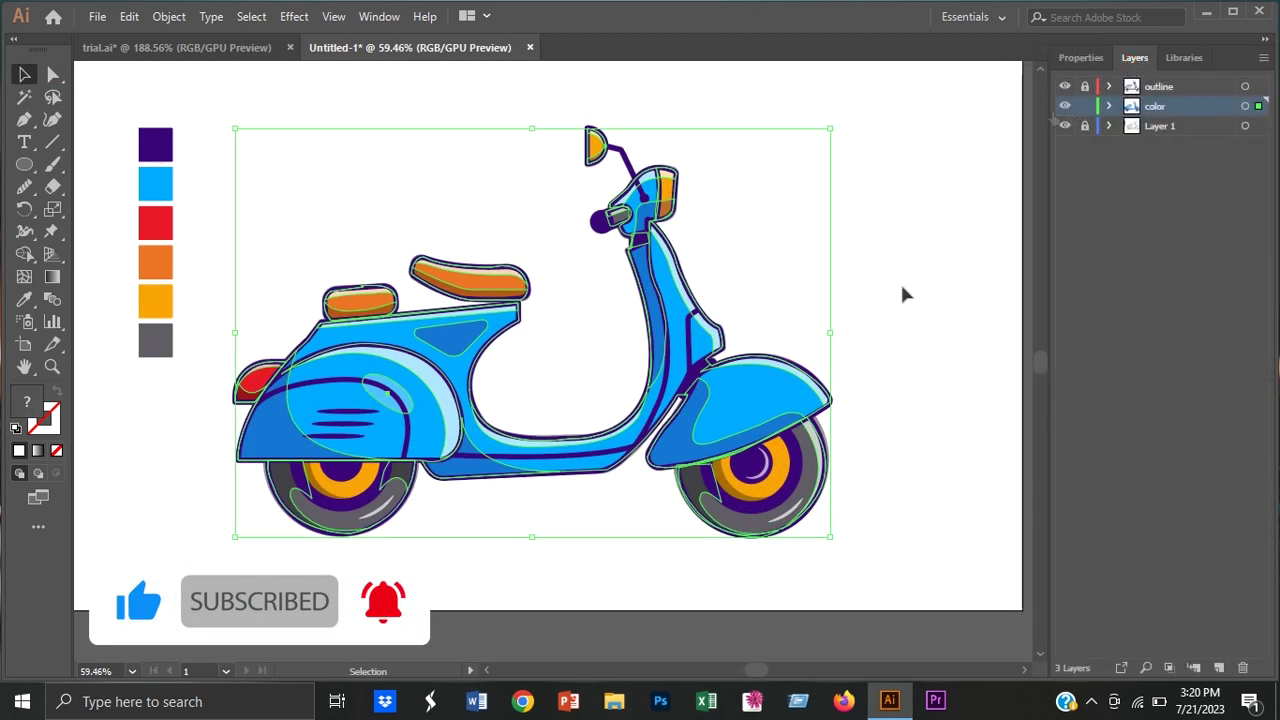
Step: Select all the artwork and apply Outline Stroke to turn the purple outlines into fills
click(903, 291)
key(ctrl+a)
right_click(886, 457)
click(617, 337)
click(169, 16)
click(520, 483)
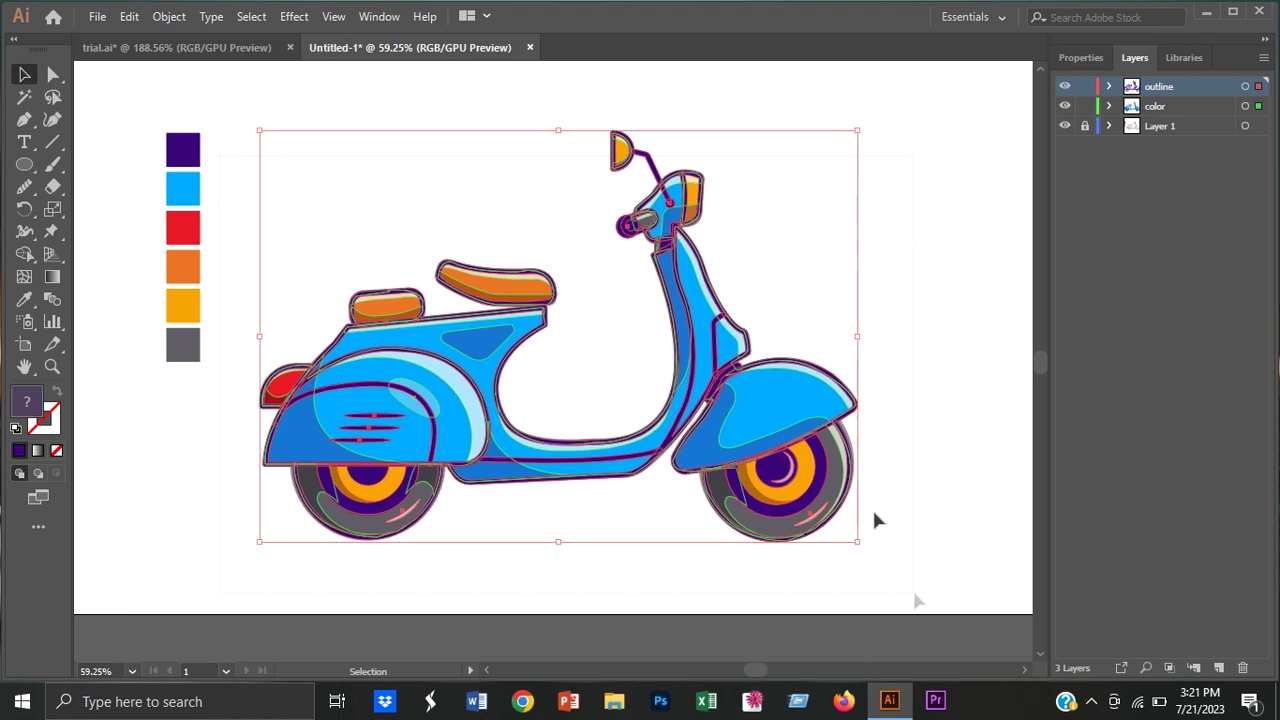
click(24, 164)
Step: Draw a flat ellipse beneath the wheels, send it to back, make it grey and translucent
drag(561, 537, 816, 548)
key(v)
key(Return)
key(Return)
right_click(580, 543)
click(712, 580)
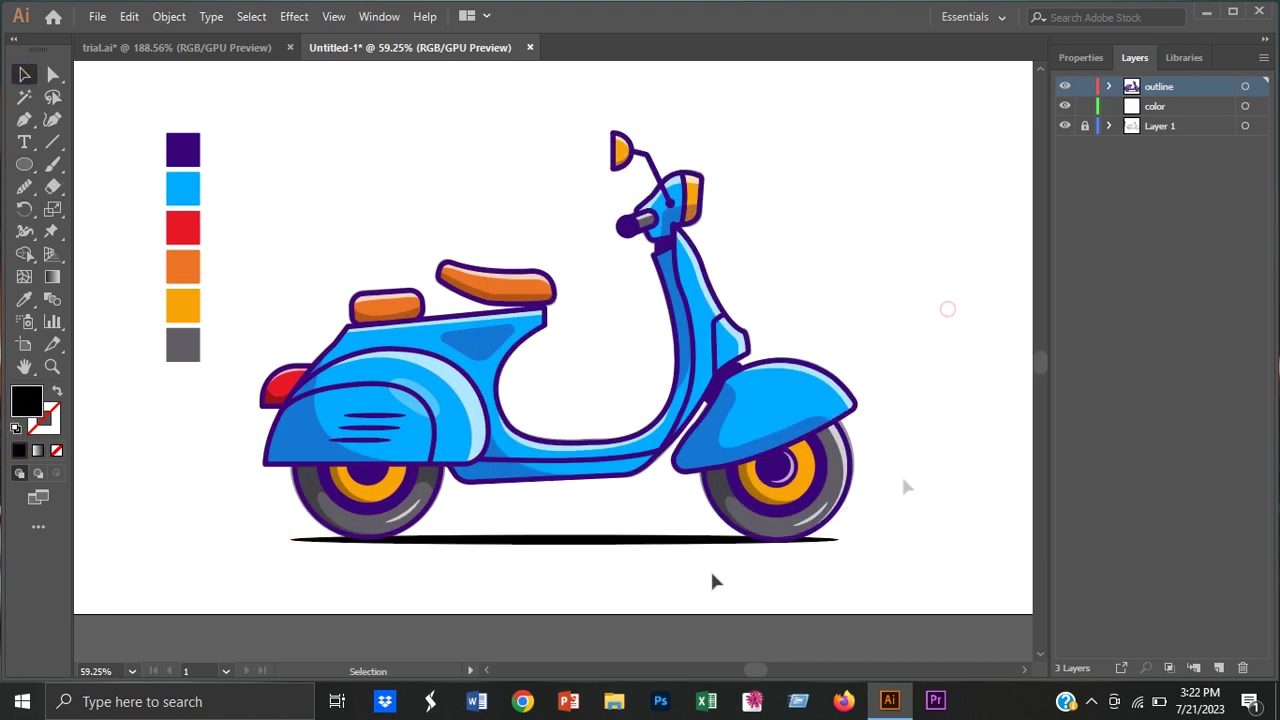
click(631, 543)
drag(1129, 343, 1143, 343)
click(936, 241)
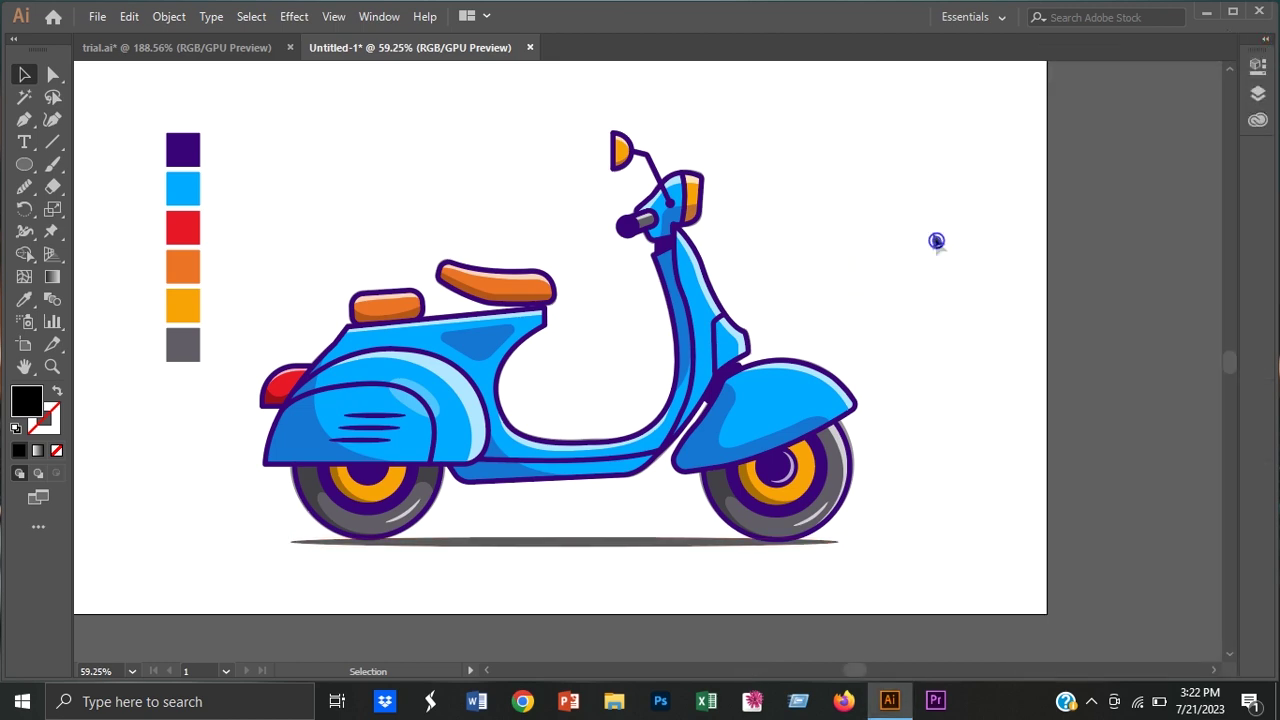
key(ctrl+0)
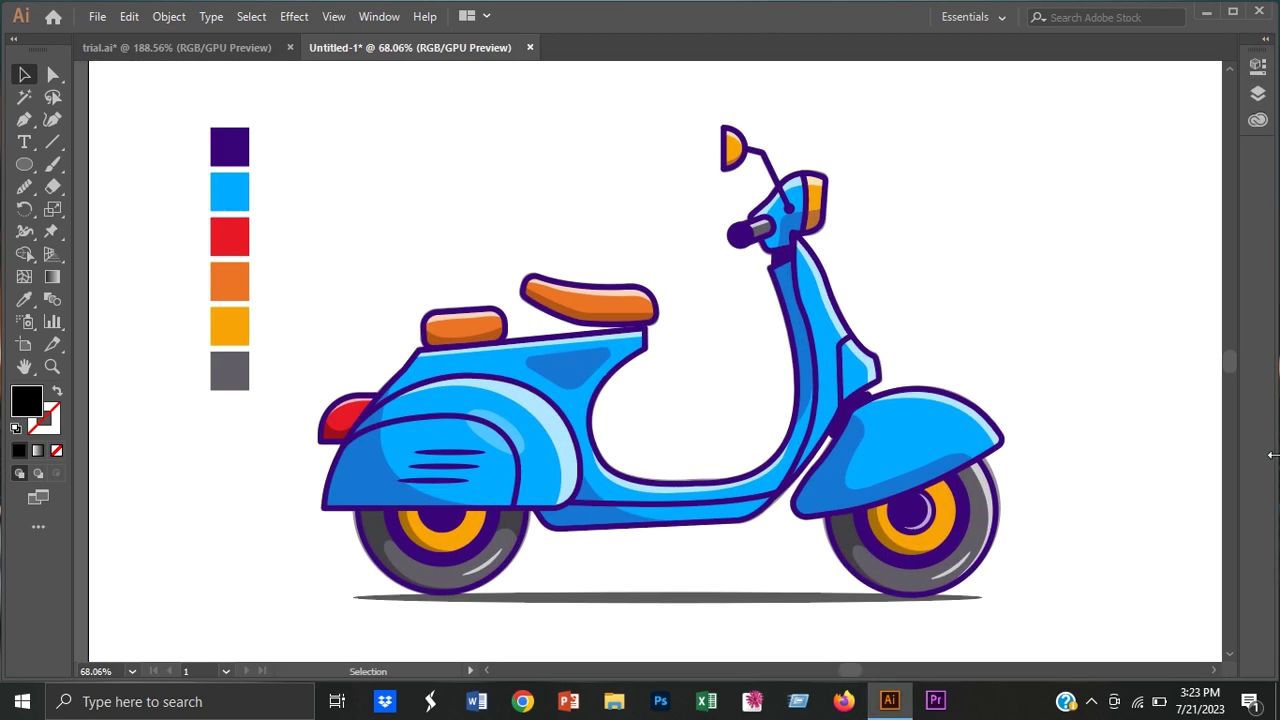